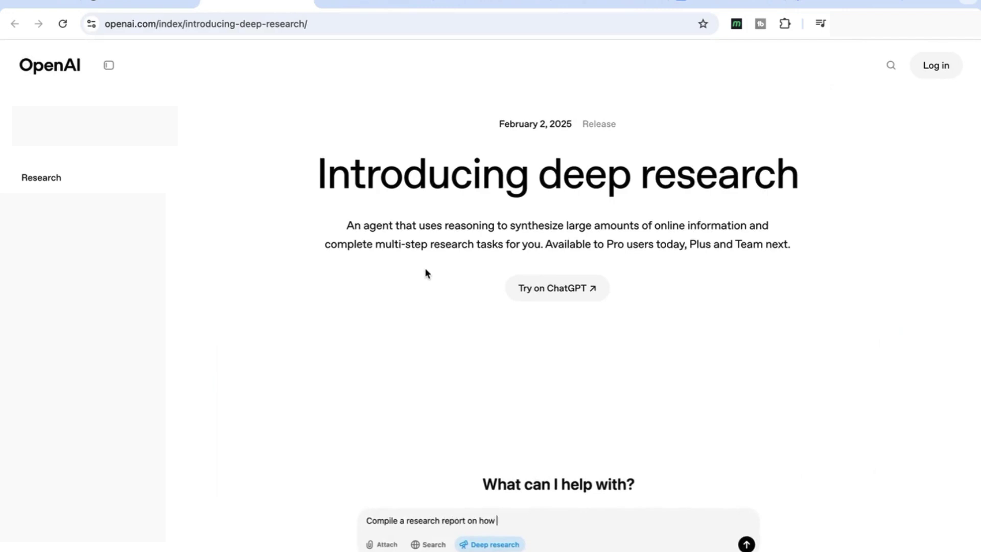
Highlight the page heading, then the subtitle describing the deep research agent
drag(537, 186, 797, 193)
click(373, 228)
drag(344, 228, 486, 267)
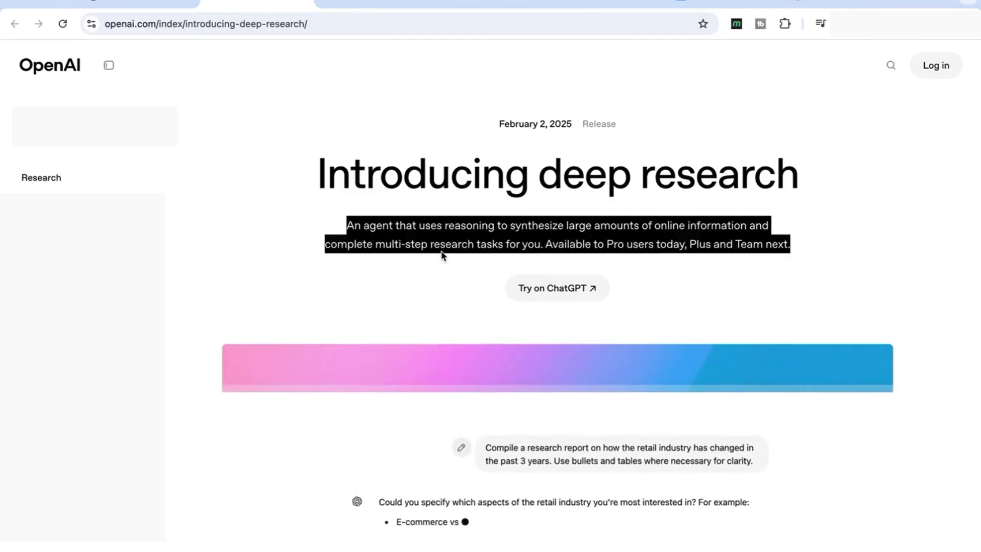
Highlight passages on what deep research does, reasoning over web content, images and PDFs, and usage
scroll(442, 255, down, 5)
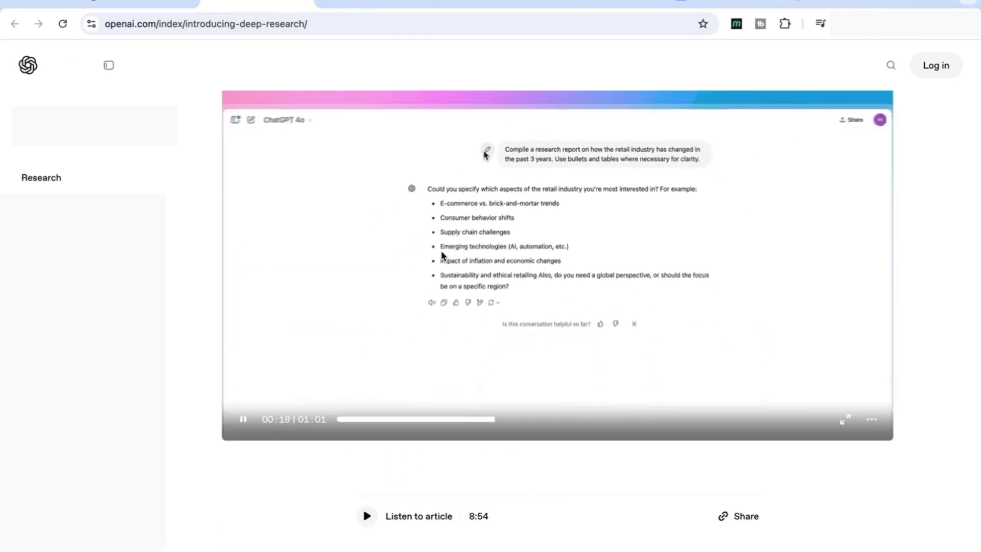
scroll(442, 255, down, 9)
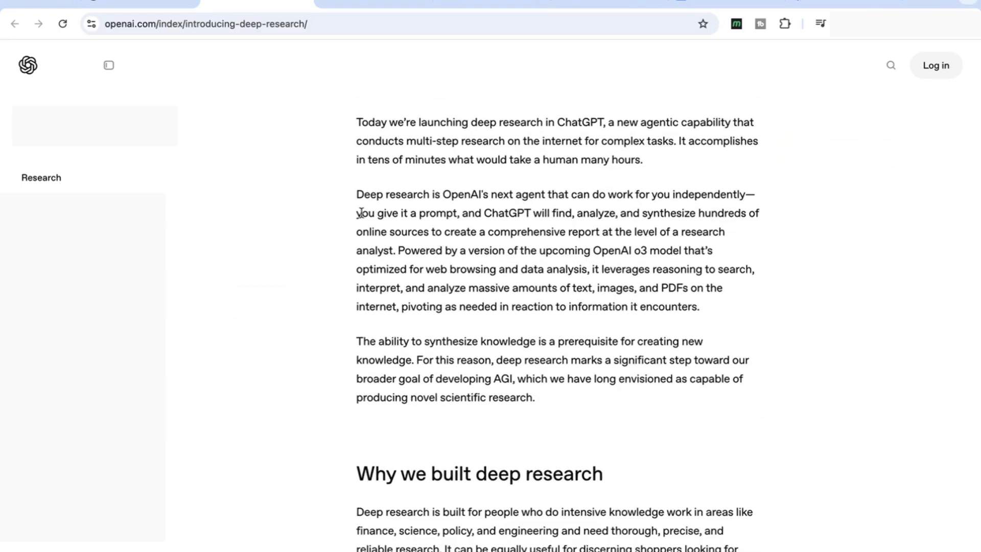
drag(362, 213, 565, 236)
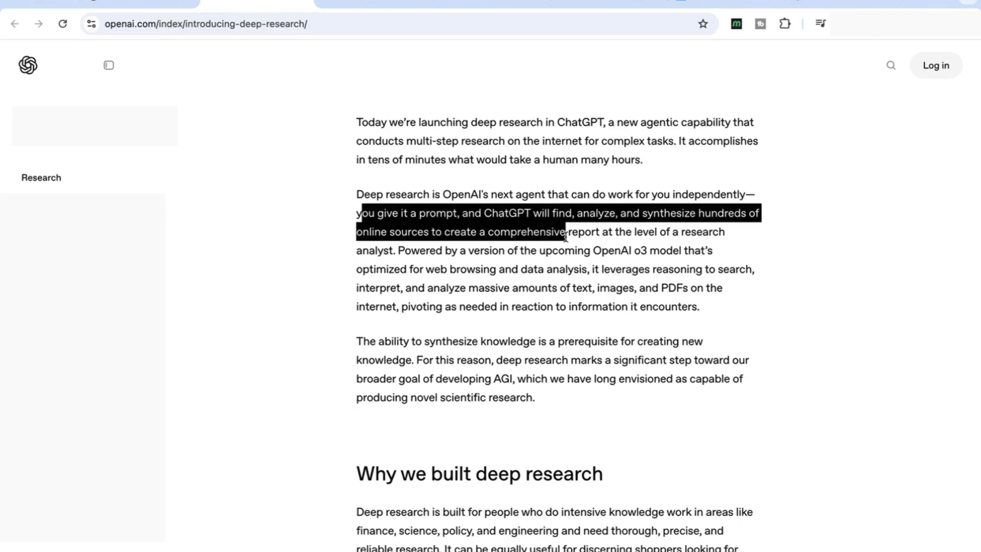
drag(566, 237, 578, 249)
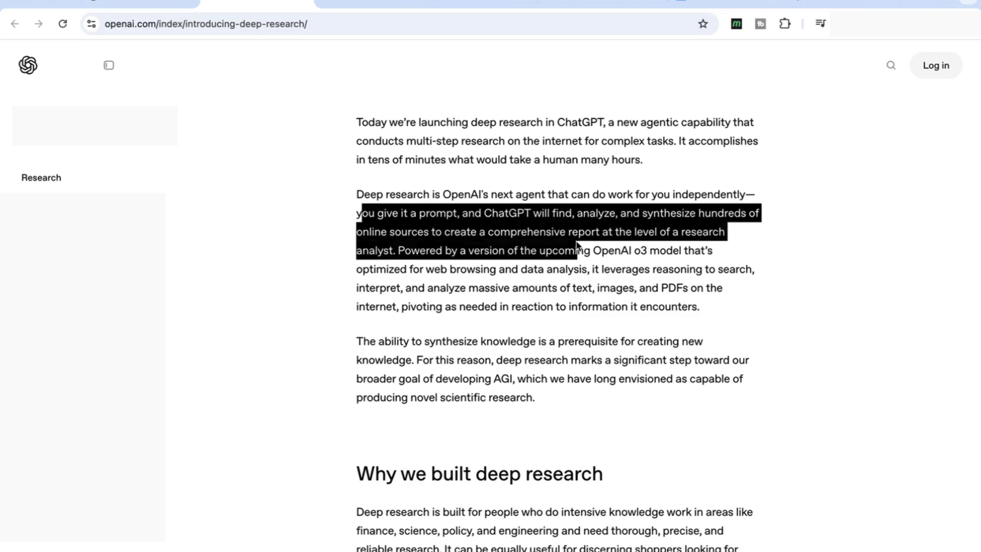
scroll(577, 248, down, 1)
drag(595, 218, 607, 234)
click(592, 232)
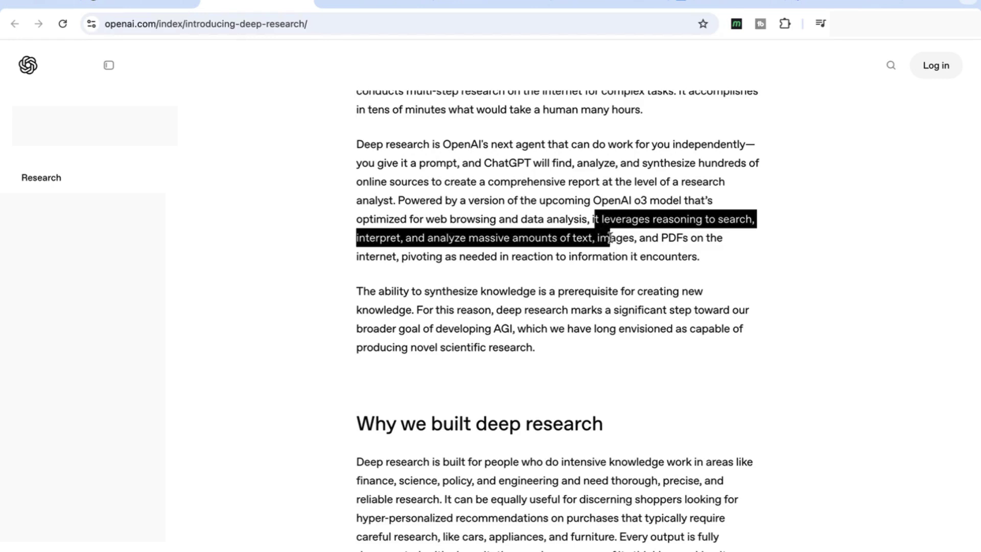
drag(607, 230, 675, 260)
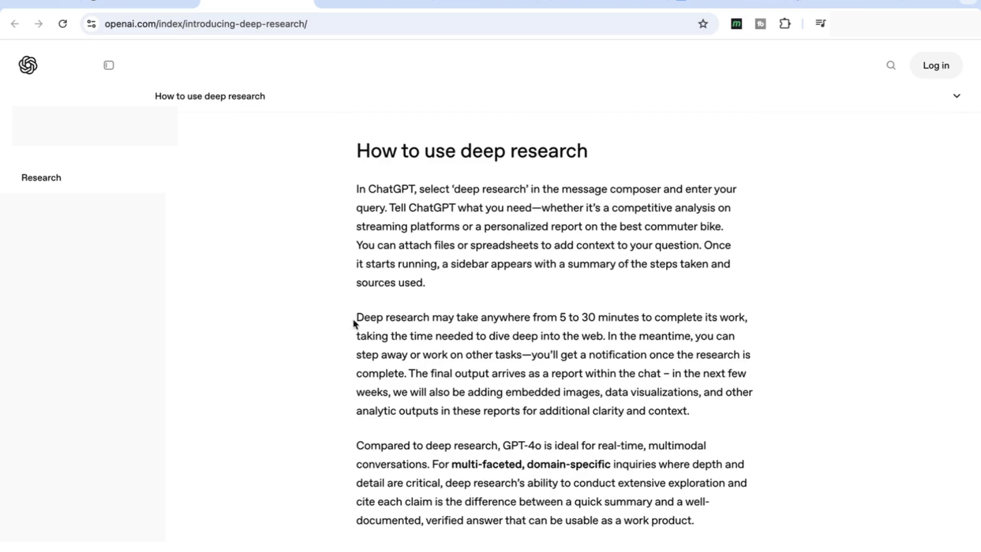
drag(354, 320, 675, 317)
Switch to the ChatGPT tab and toggle Deep research mode off and back on
click(285, 138)
click(187, 2)
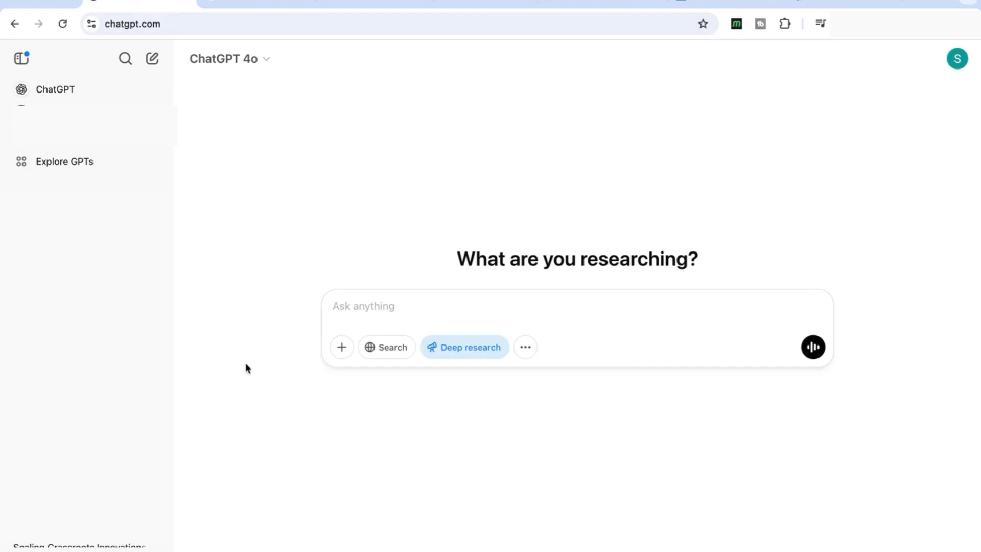
click(456, 354)
click(457, 353)
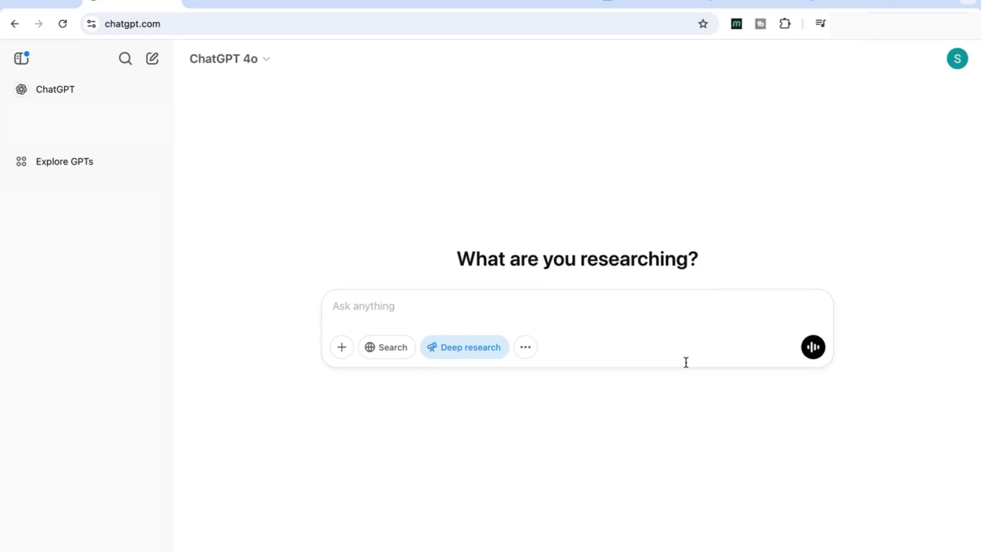
Paste the AI-in-healthcare literature review prompt and highlight 'literature review' in it
click(515, 306)
key(ctrl+v)
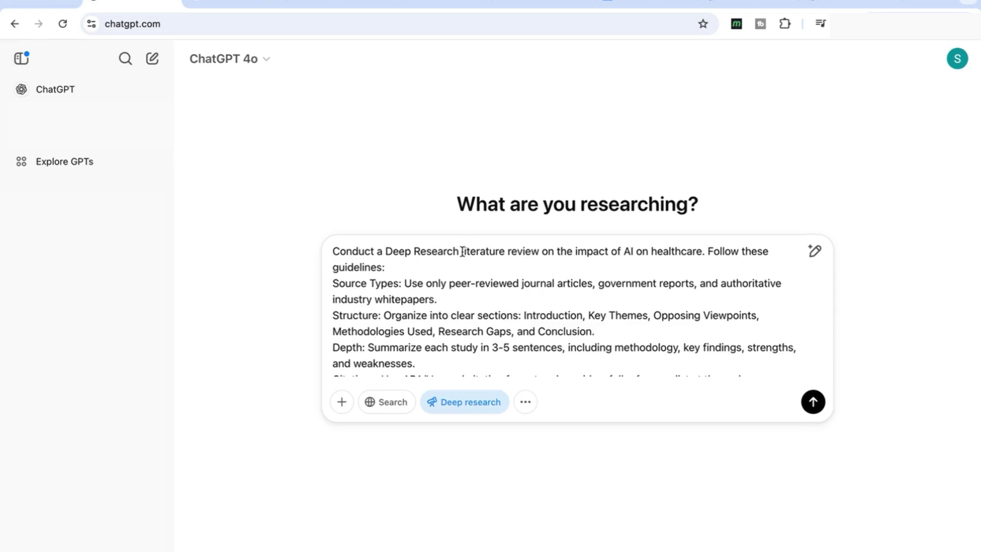
drag(461, 251, 536, 250)
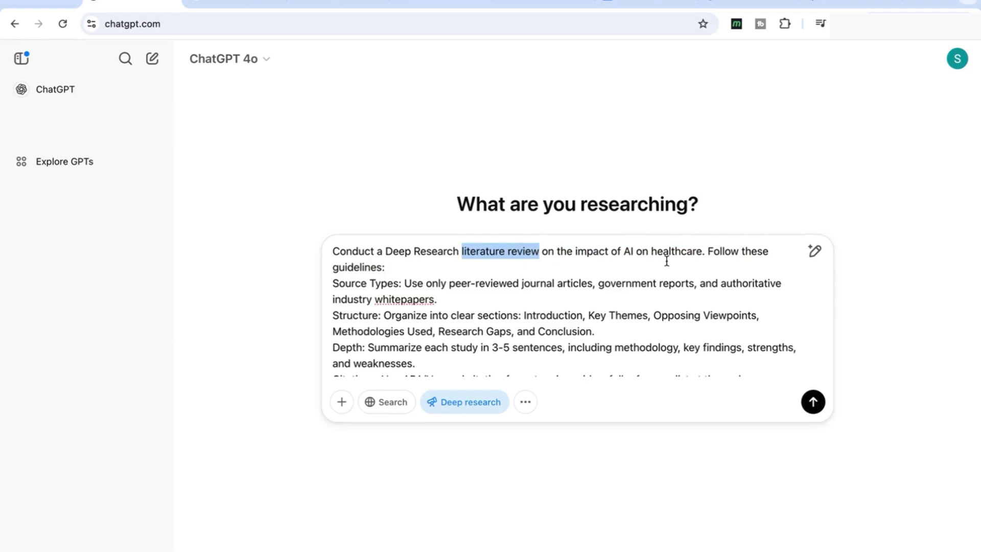
Read ChatGPT's clarifying questions on timeframe, healthcare focus areas and APA or Harvard citation style
scroll(409, 283, down, 3)
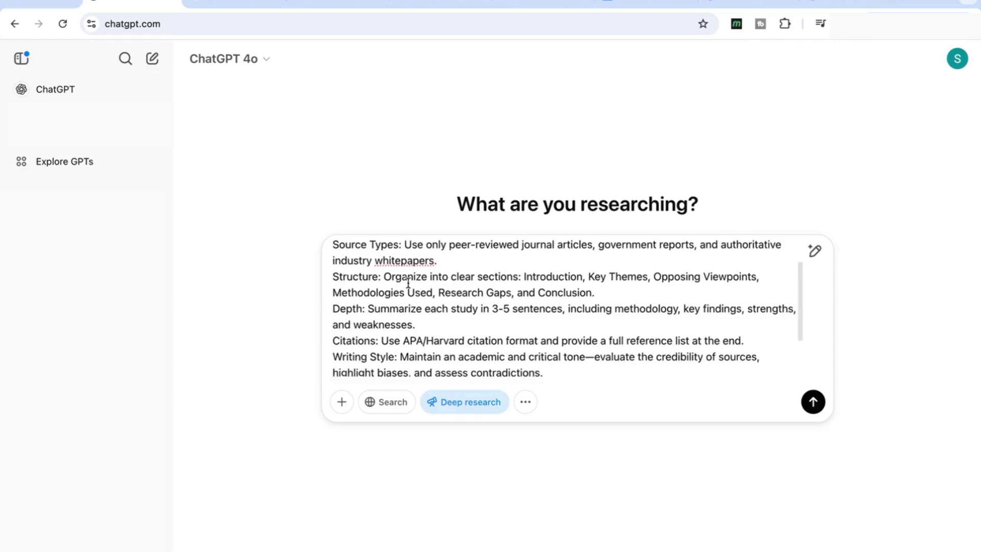
scroll(360, 268, up, 1)
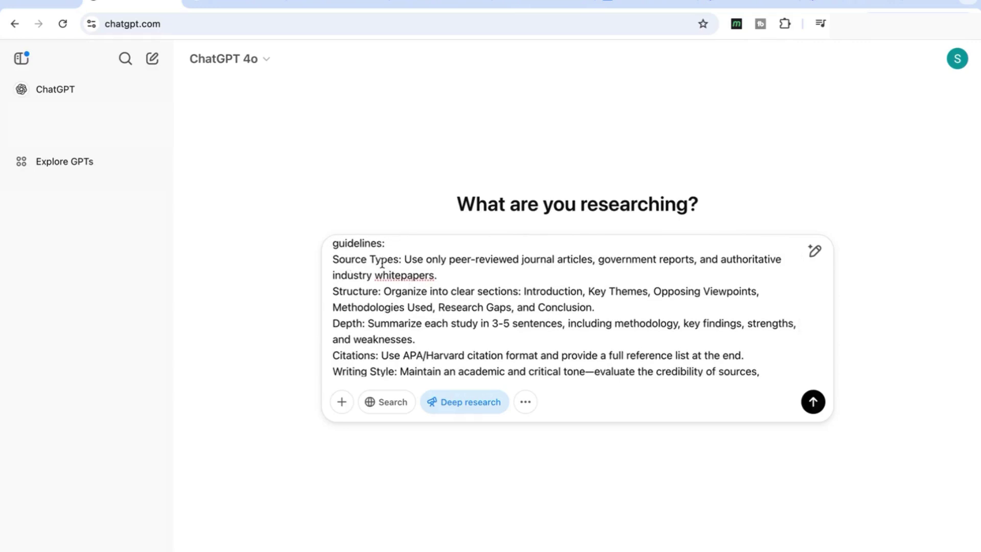
scroll(670, 258, up, 1)
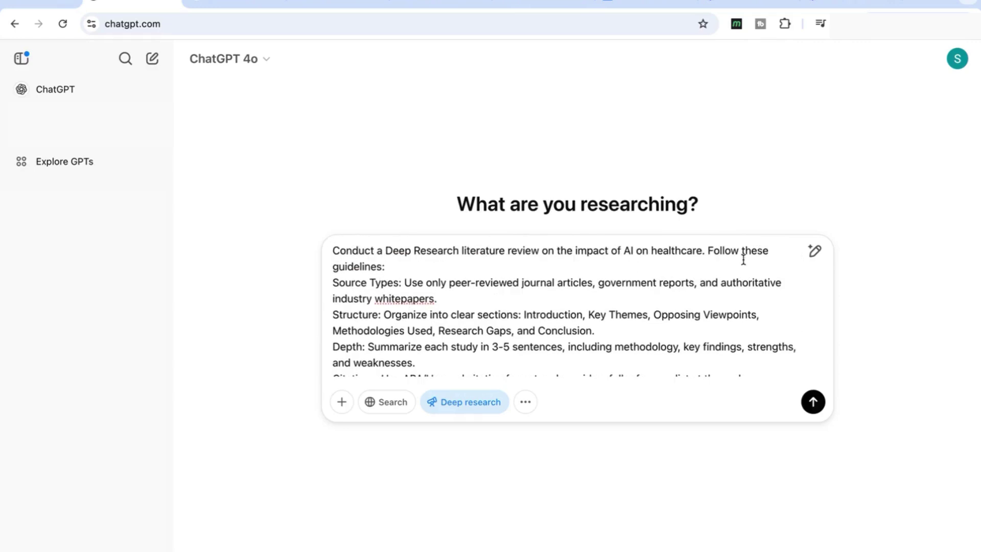
scroll(427, 293, down, 1)
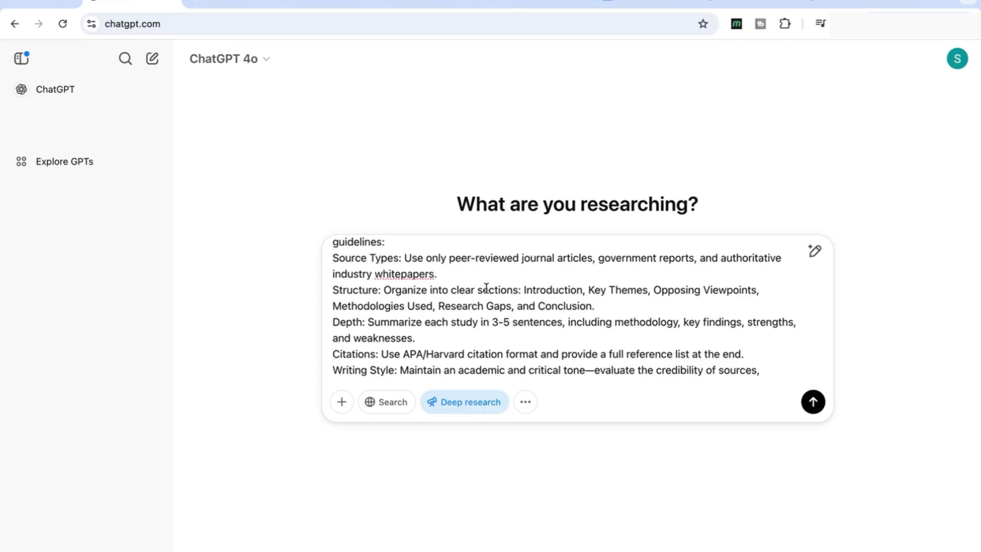
scroll(486, 288, up, 1)
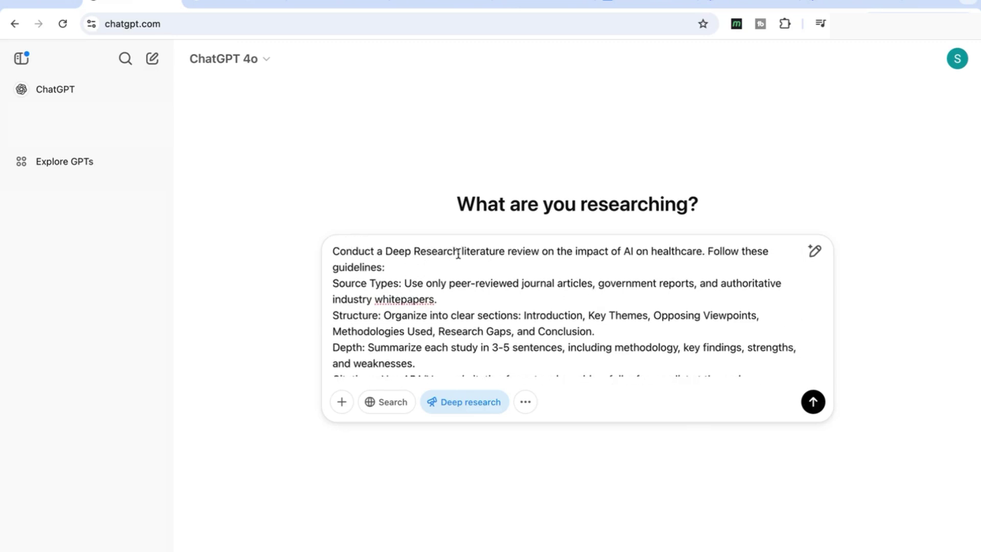
scroll(381, 260, down, 1)
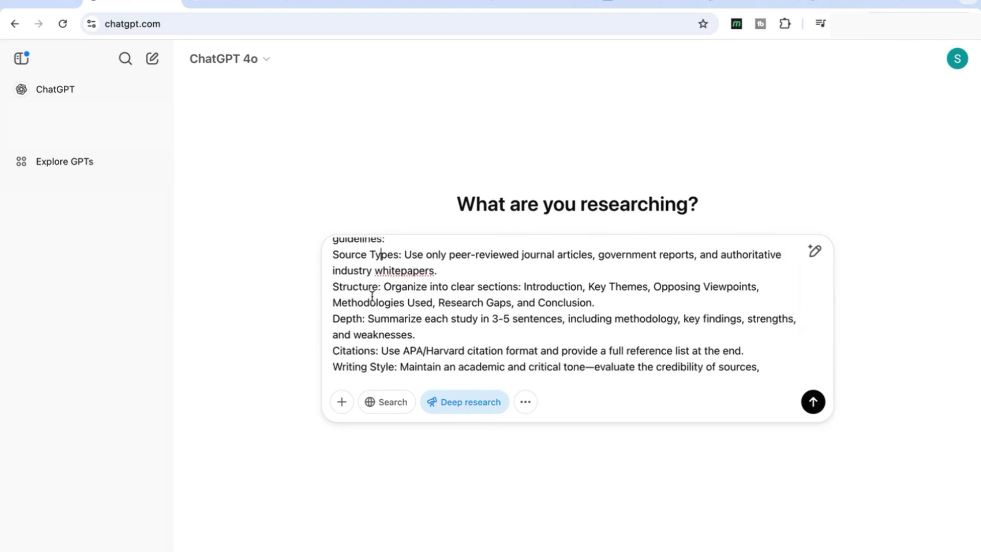
scroll(416, 309, down, 1)
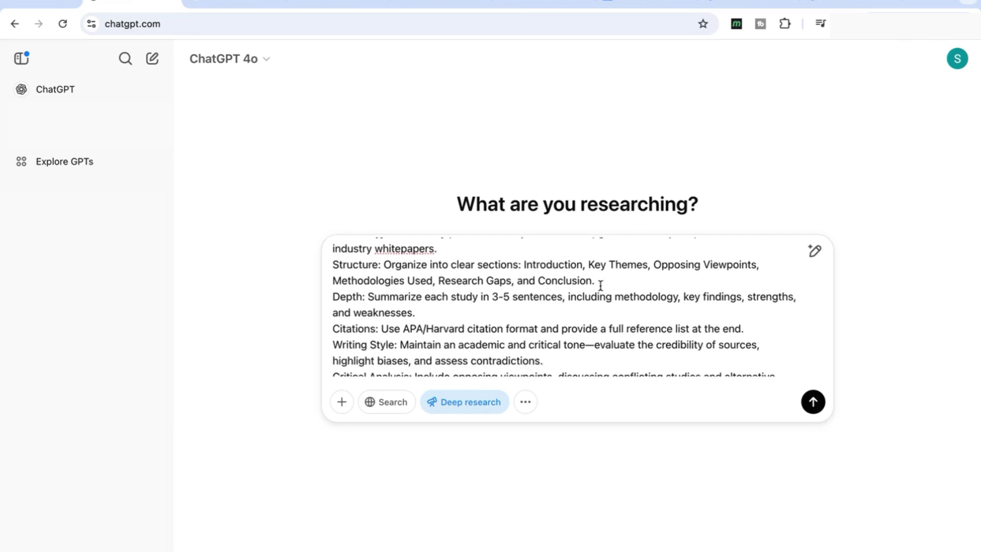
scroll(600, 286, down, 2)
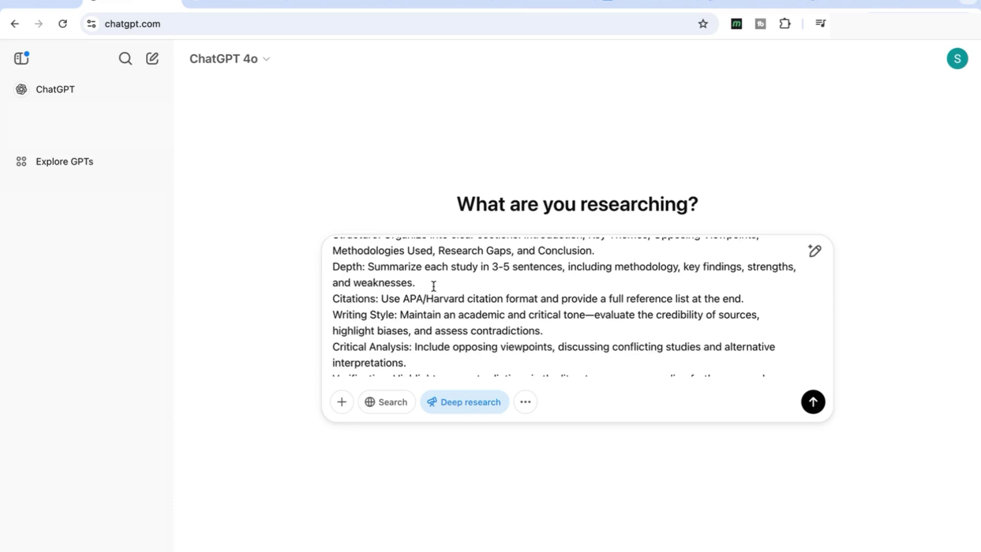
scroll(433, 286, down, 1)
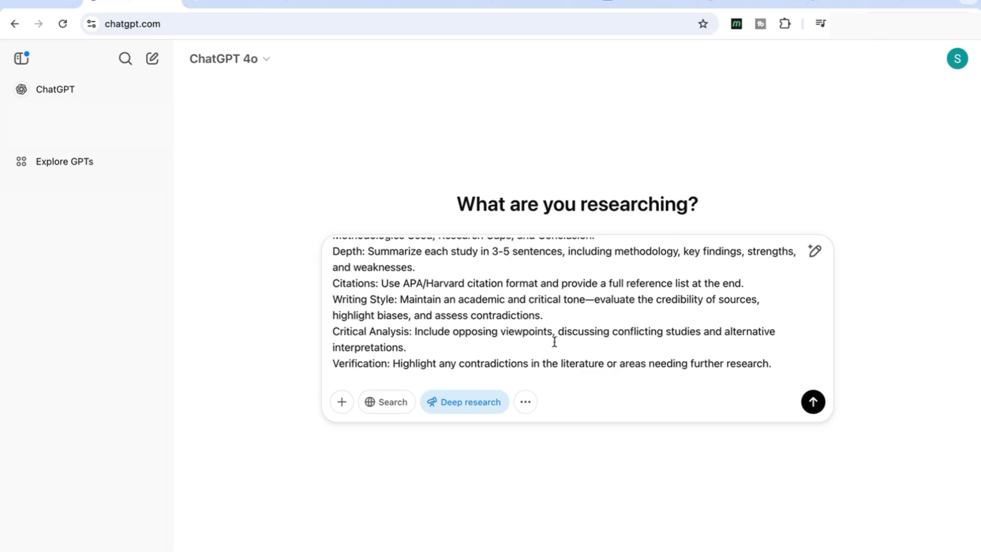
scroll(554, 341, up, 3)
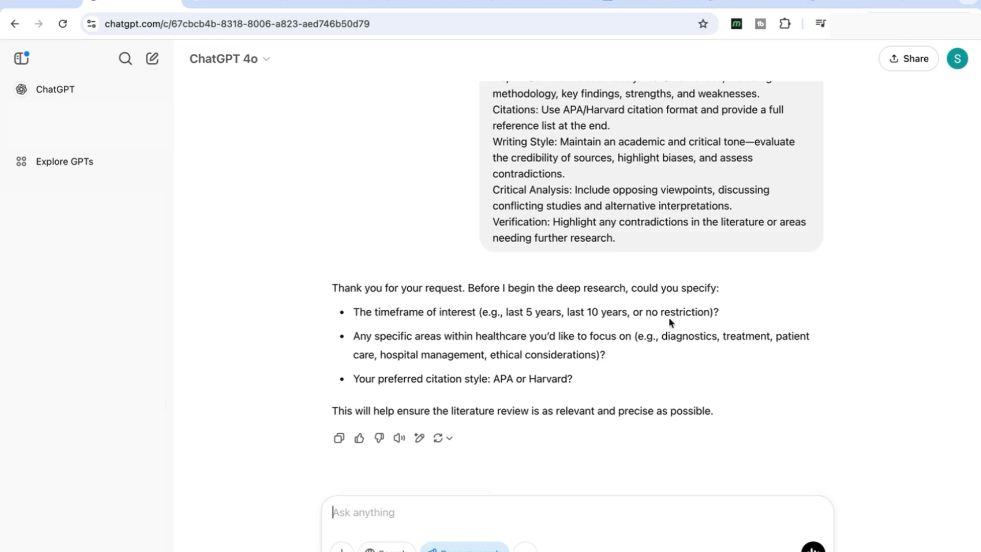
Answer with 'last 5 years', 'all' and 'APA' on separate lines and send
text(last 5 years)
key(shift+Return)
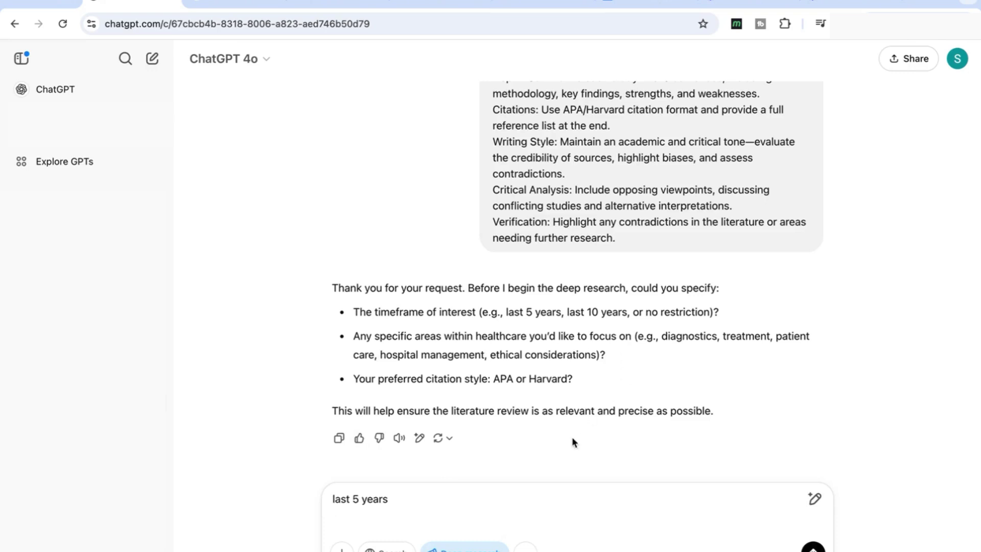
text(all)
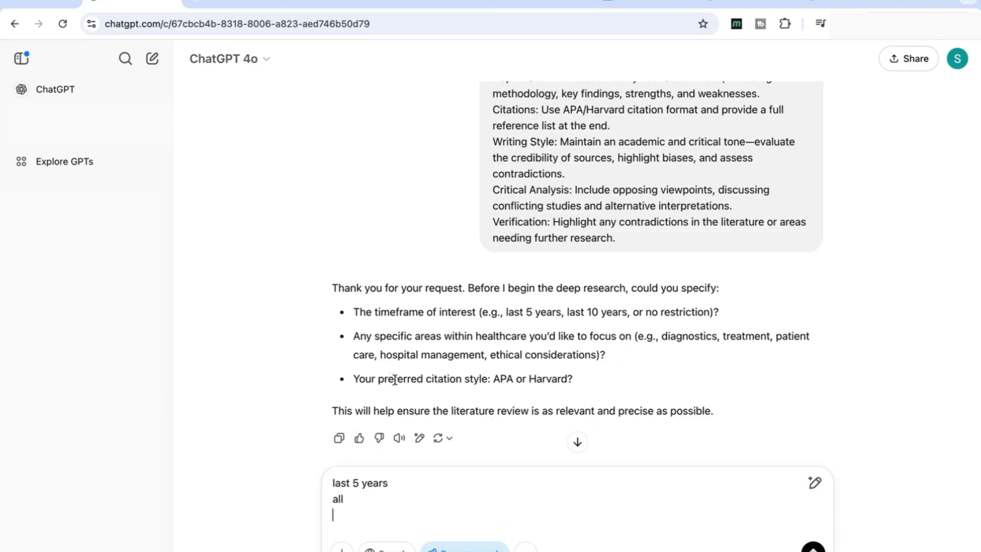
text(APA)
key(Return)
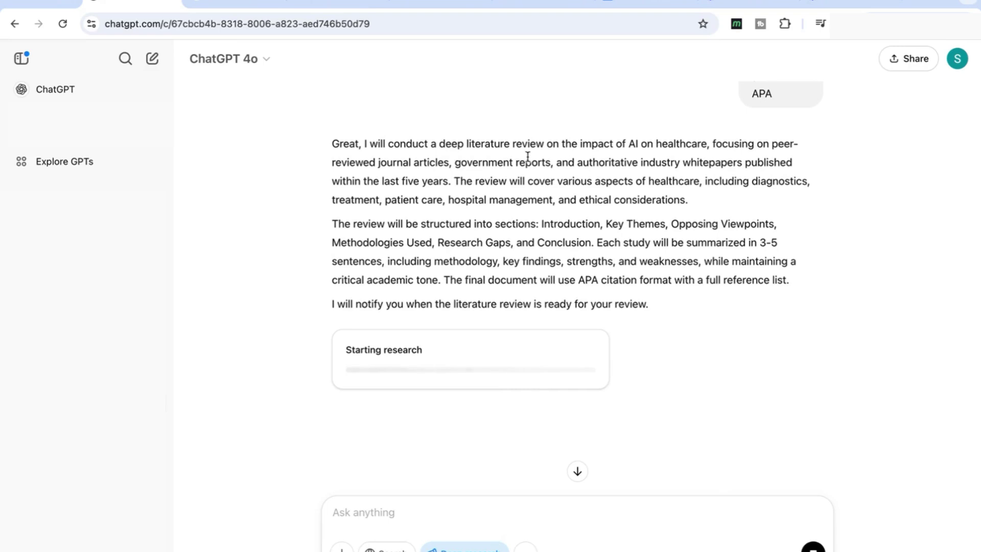
Scroll through the confirmed plan while deep research gathers its first PubMed Central sources
scroll(630, 197, down, 1)
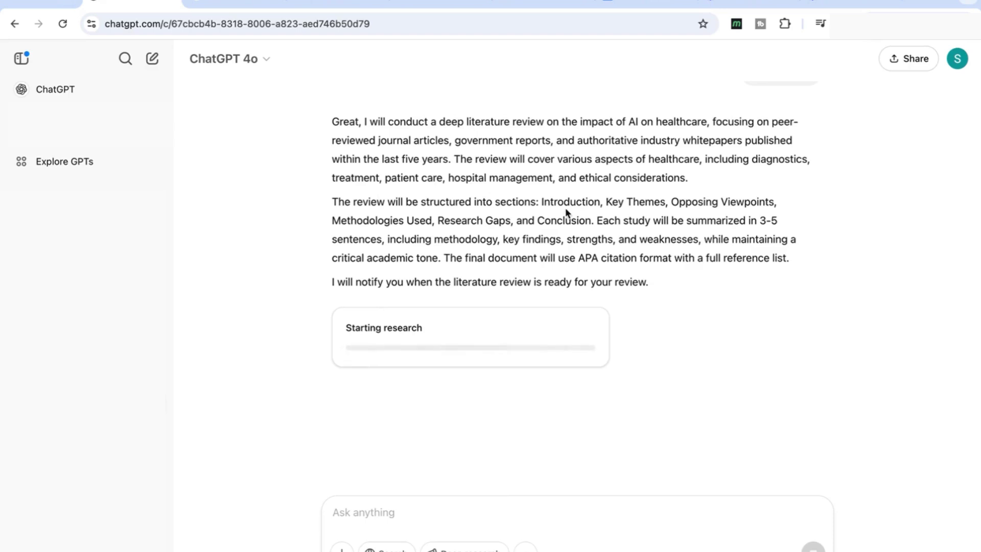
scroll(461, 220, down, 1)
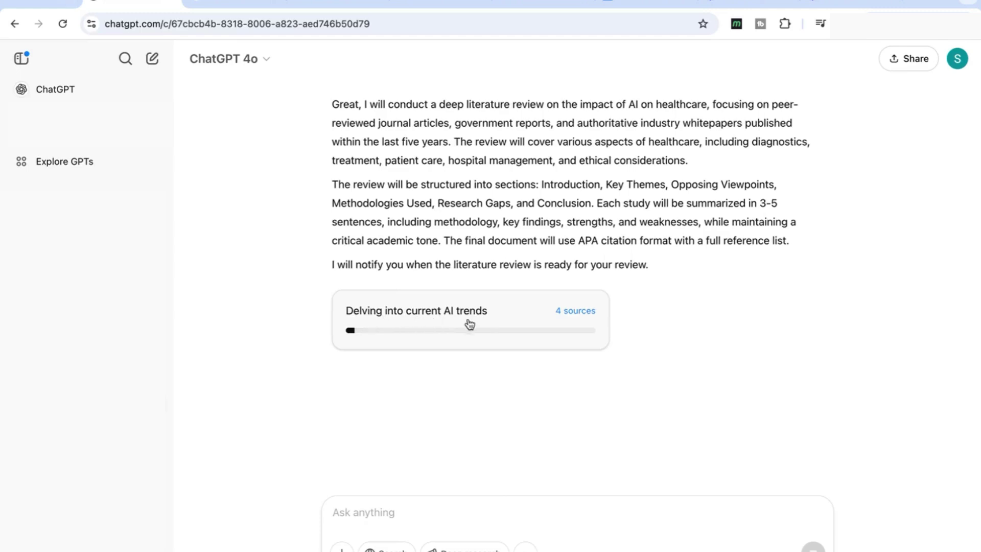
scroll(690, 218, up, 4)
scroll(690, 219, down, 4)
click(576, 310)
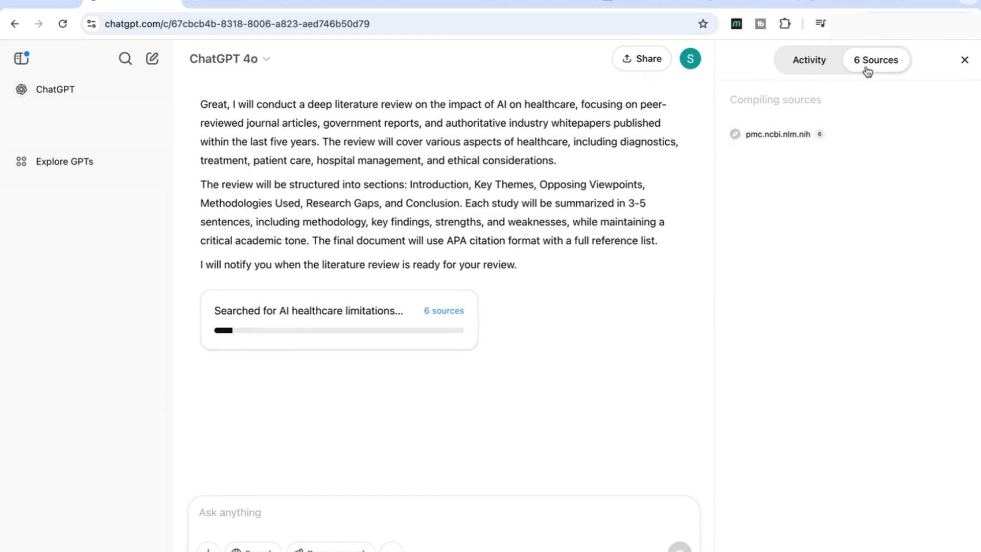
click(811, 62)
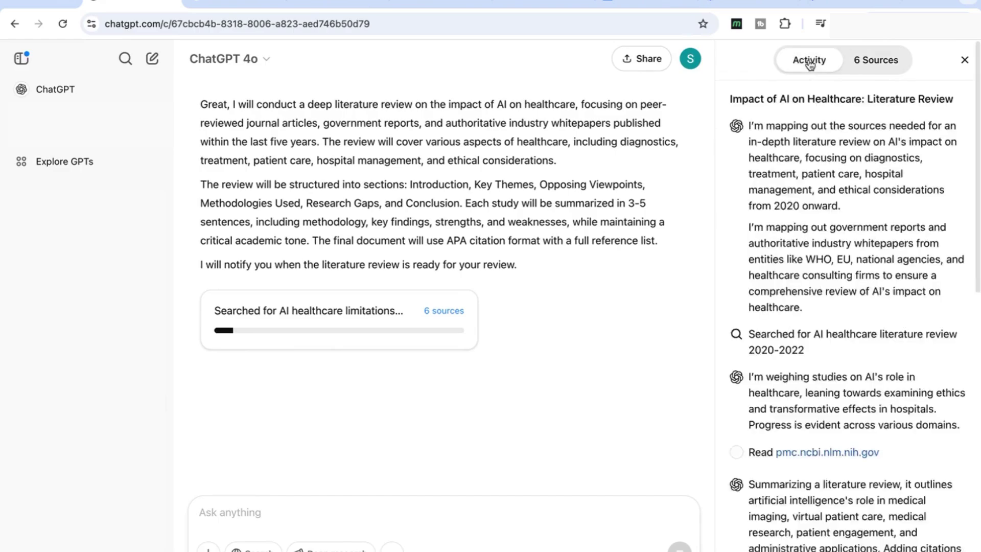
scroll(803, 135, down, 10)
scroll(805, 134, up, 10)
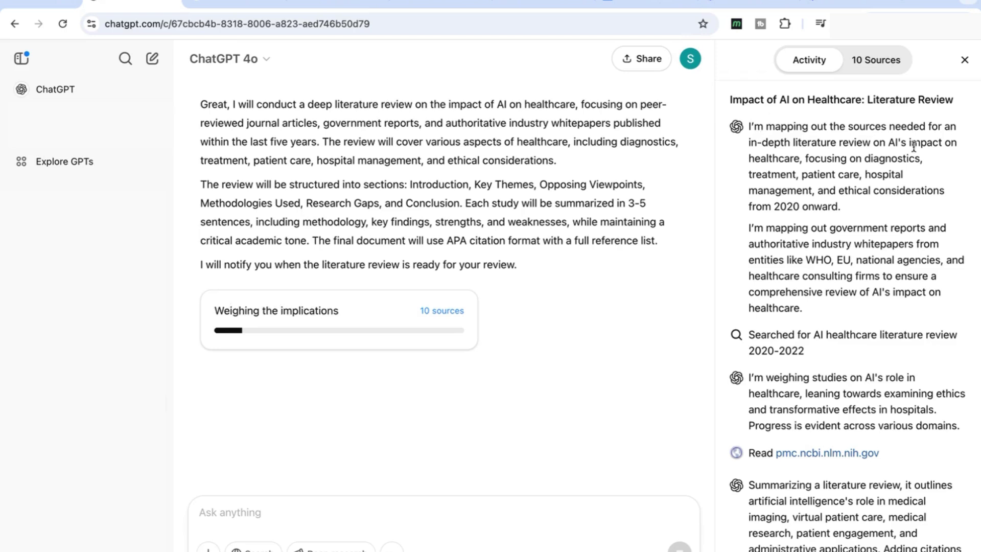
scroll(869, 141, down, 1)
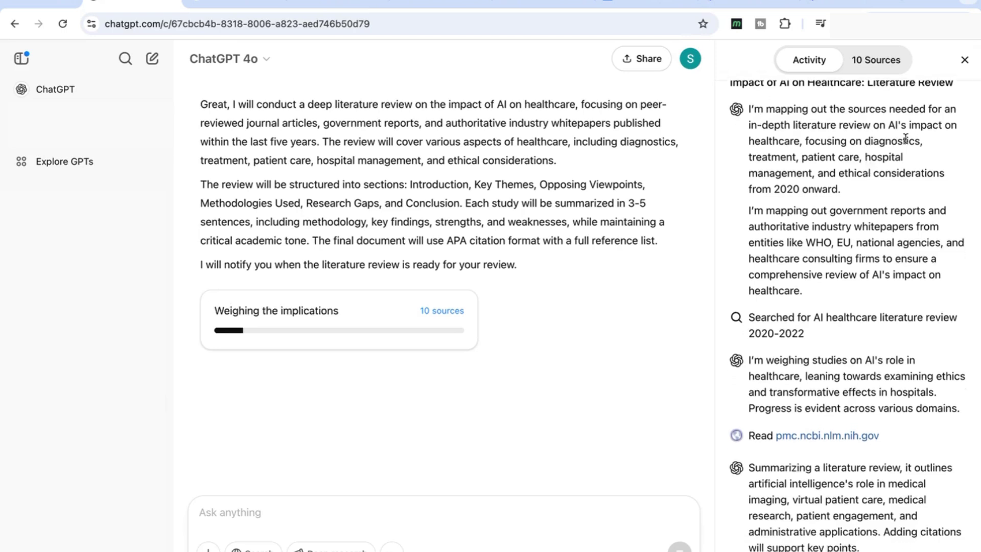
scroll(881, 174, down, 1)
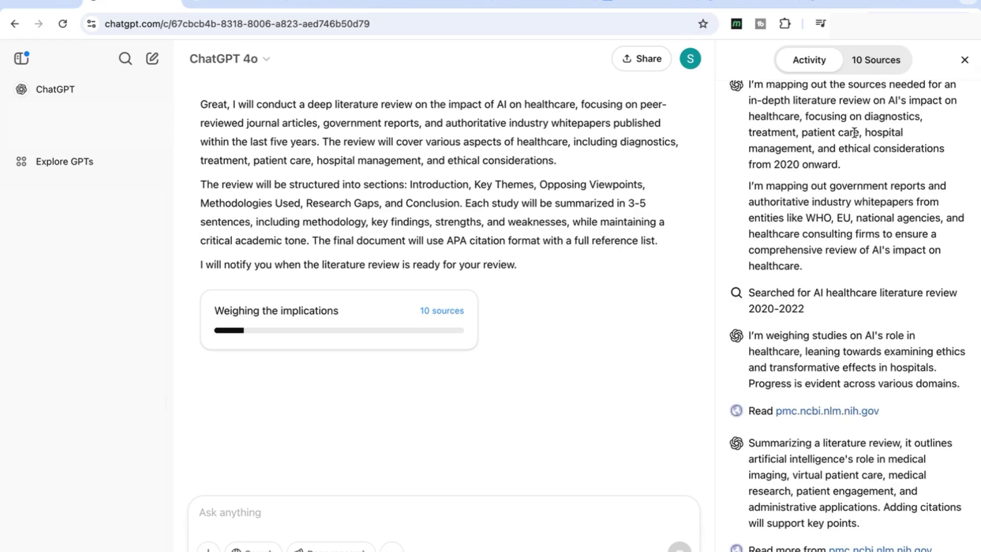
scroll(858, 153, down, 1)
scroll(859, 148, down, 2)
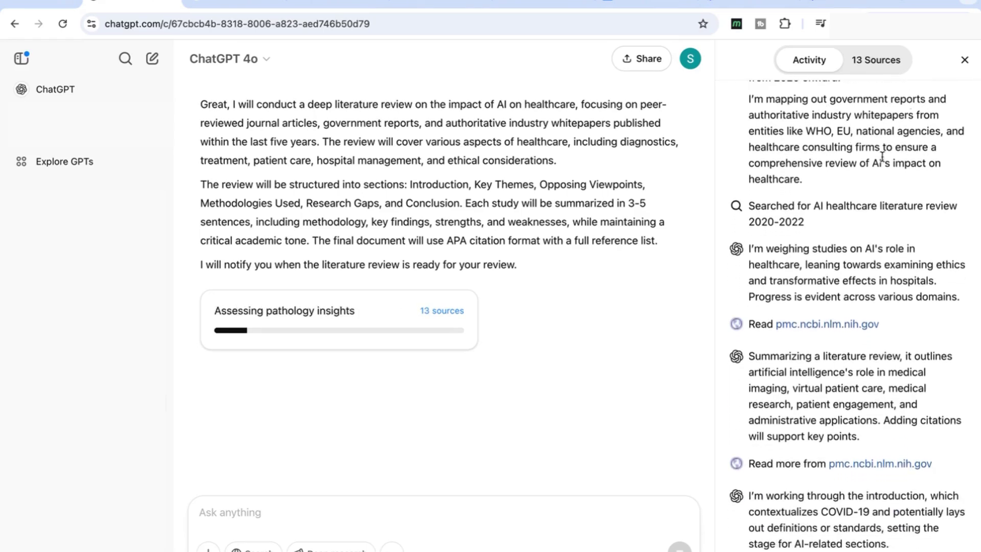
scroll(888, 163, down, 1)
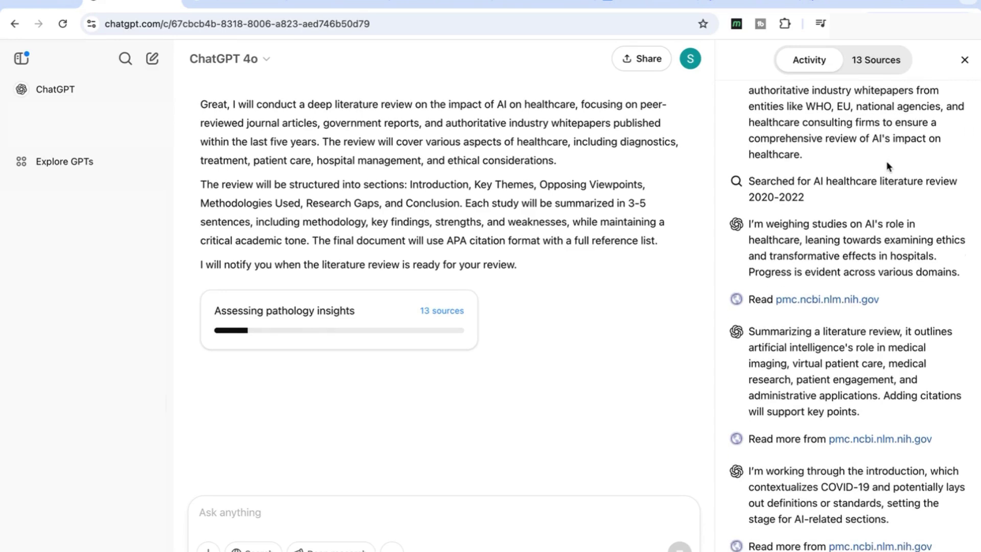
scroll(887, 166, down, 2)
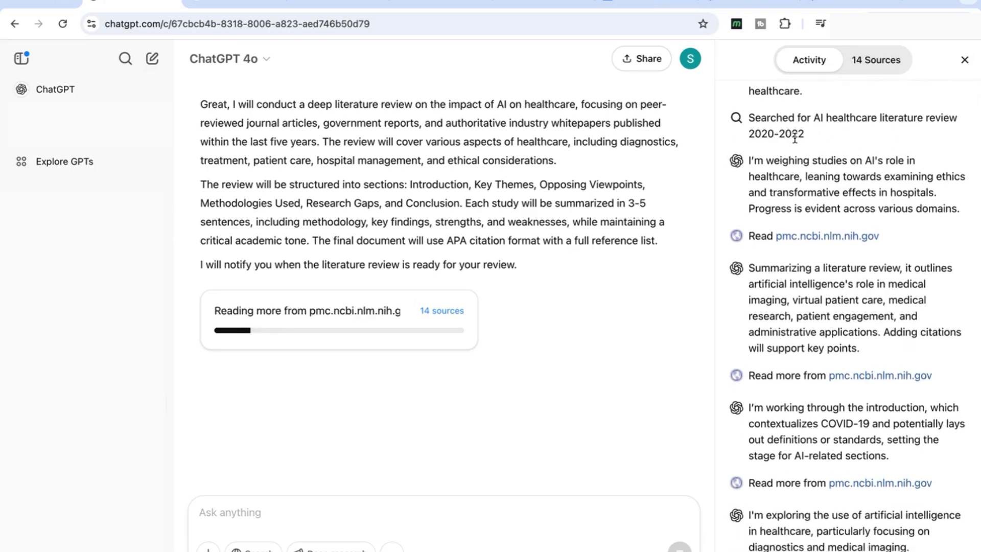
scroll(795, 142, down, 1)
scroll(794, 142, down, 3)
drag(755, 111, 831, 178)
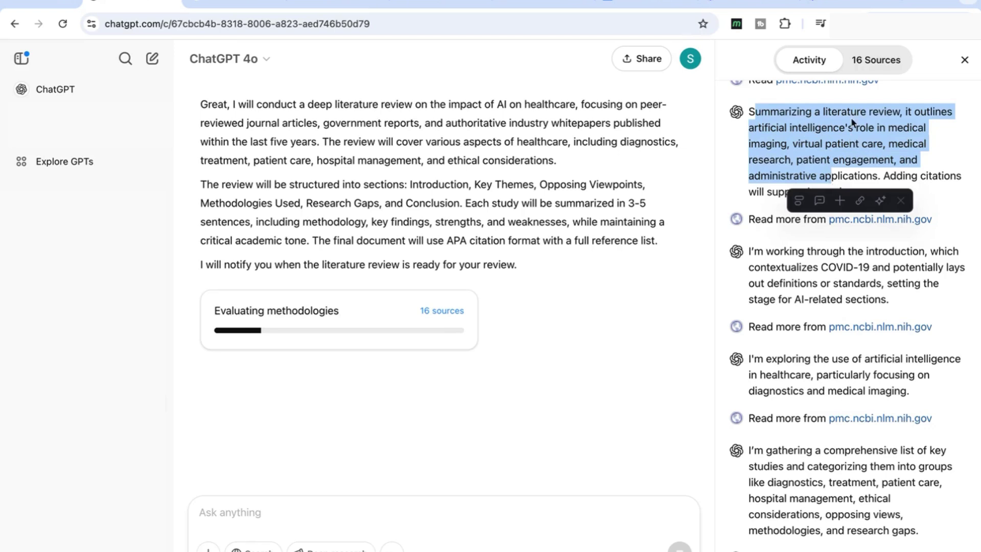
click(820, 141)
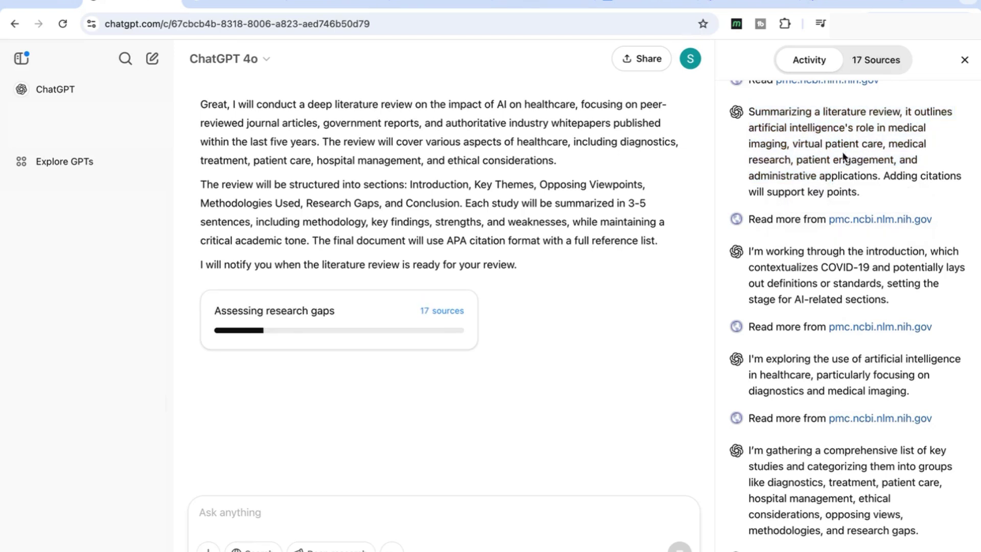
scroll(873, 159, down, 1)
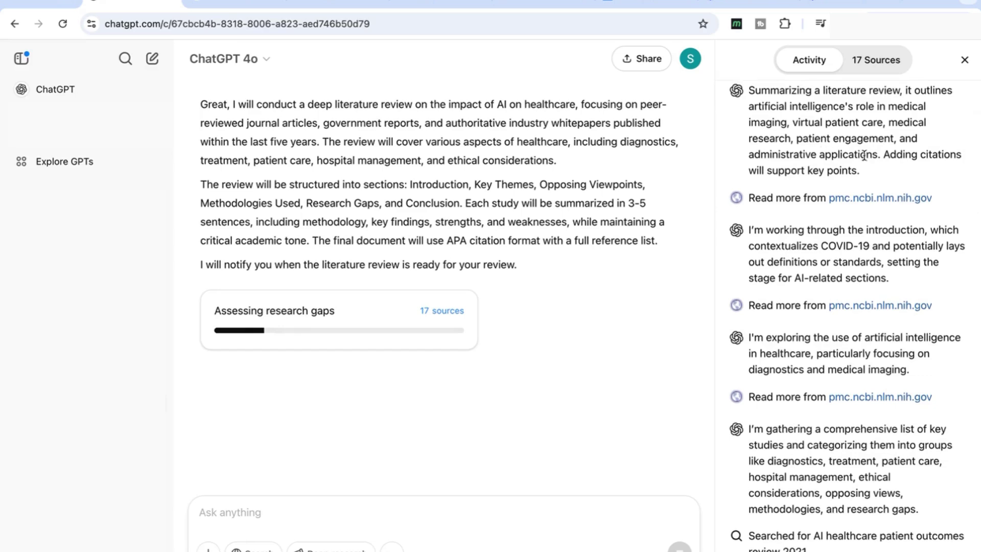
scroll(868, 153, down, 1)
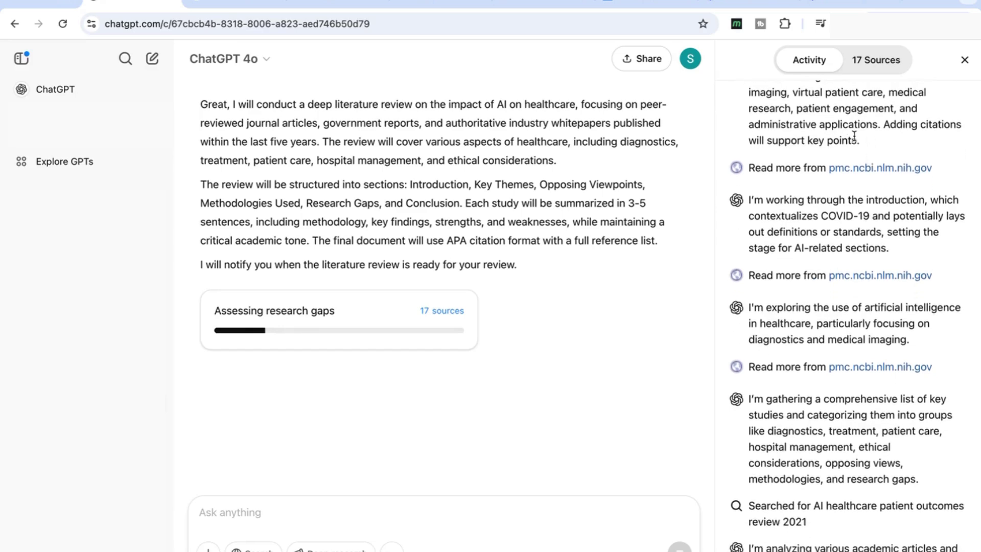
scroll(854, 135, down, 1)
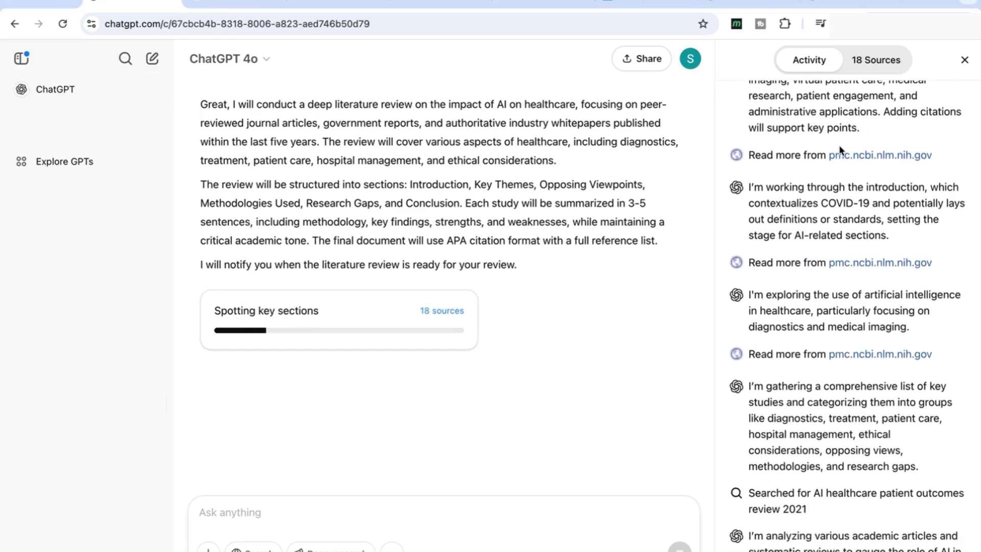
scroll(829, 192, down, 7)
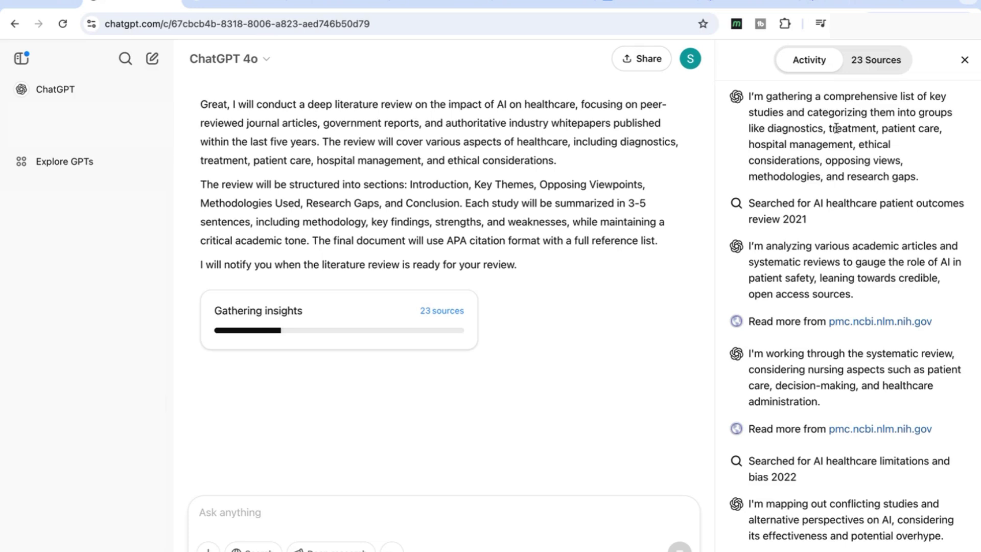
scroll(834, 136, down, 1)
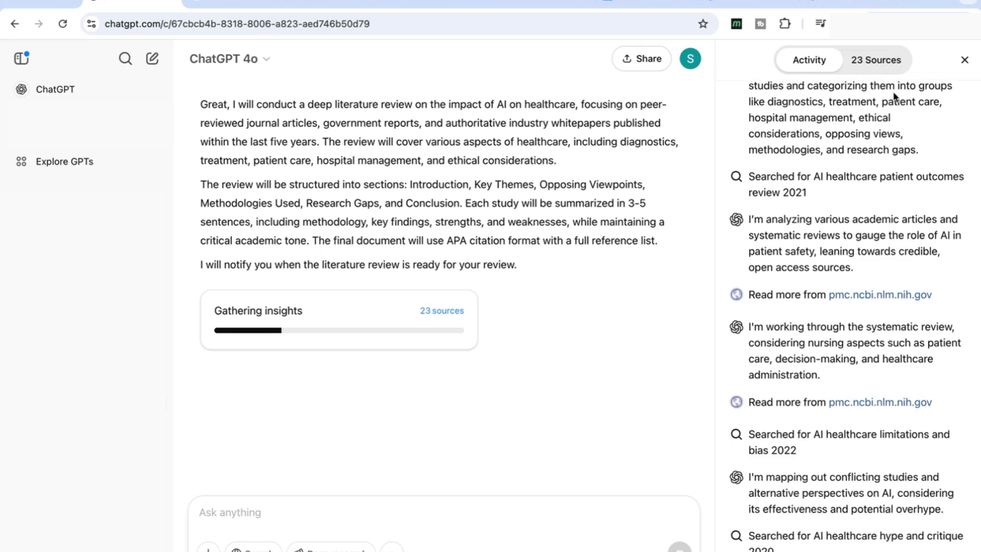
scroll(831, 98, down, 2)
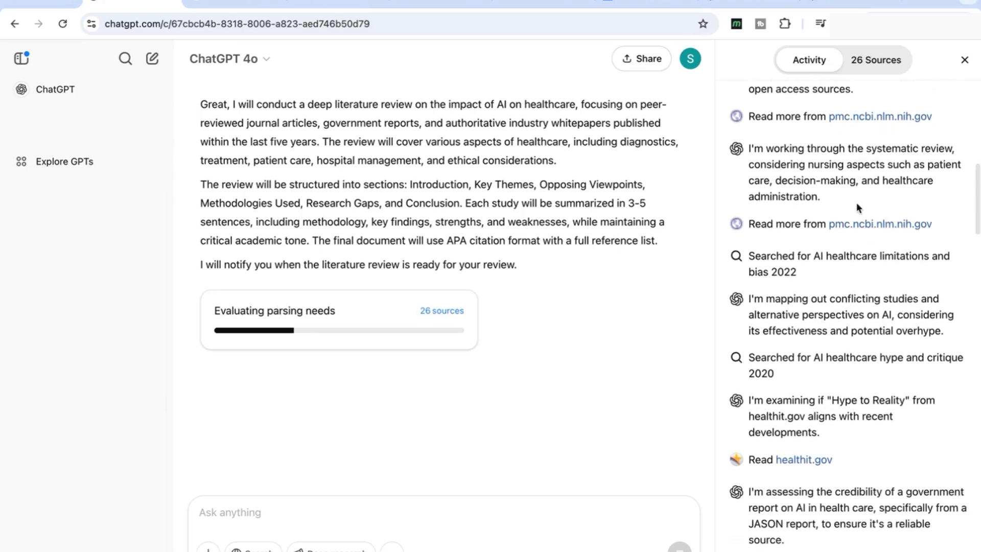
drag(856, 205, 749, 124)
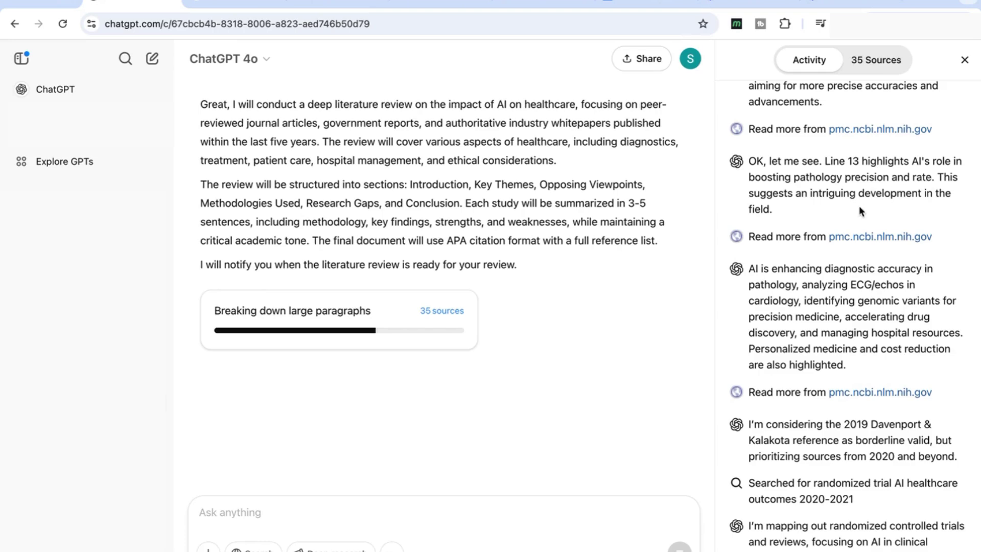
scroll(859, 210, down, 2)
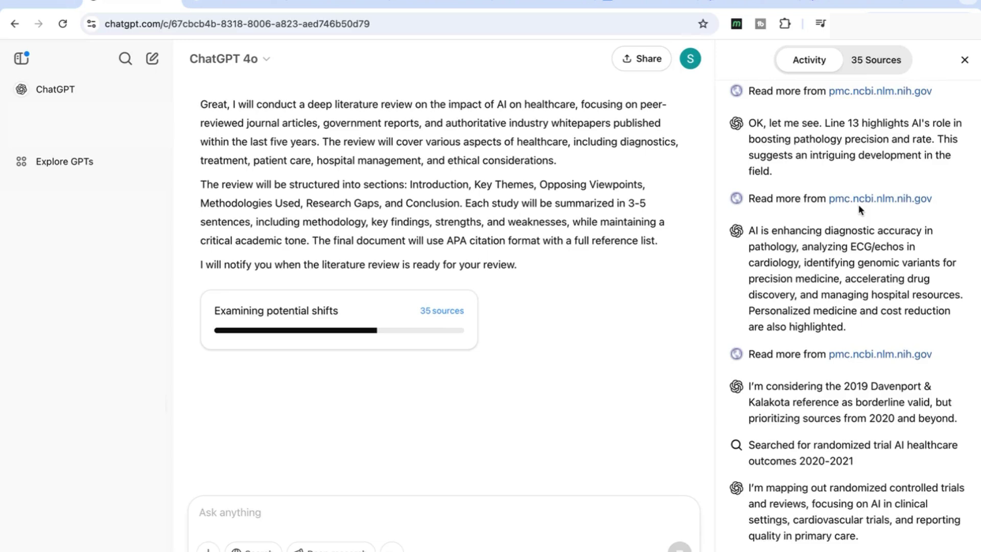
scroll(859, 208, up, 1)
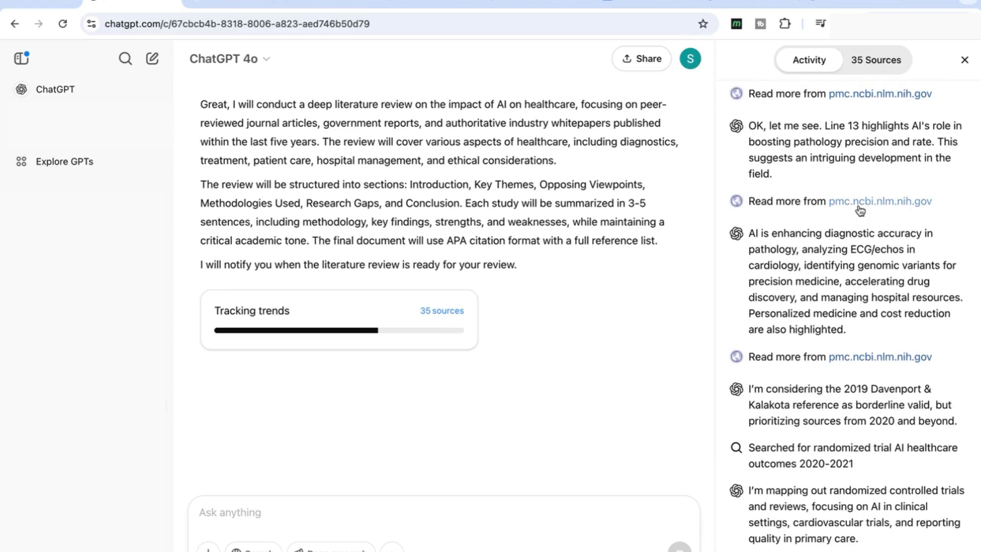
scroll(860, 210, down, 1)
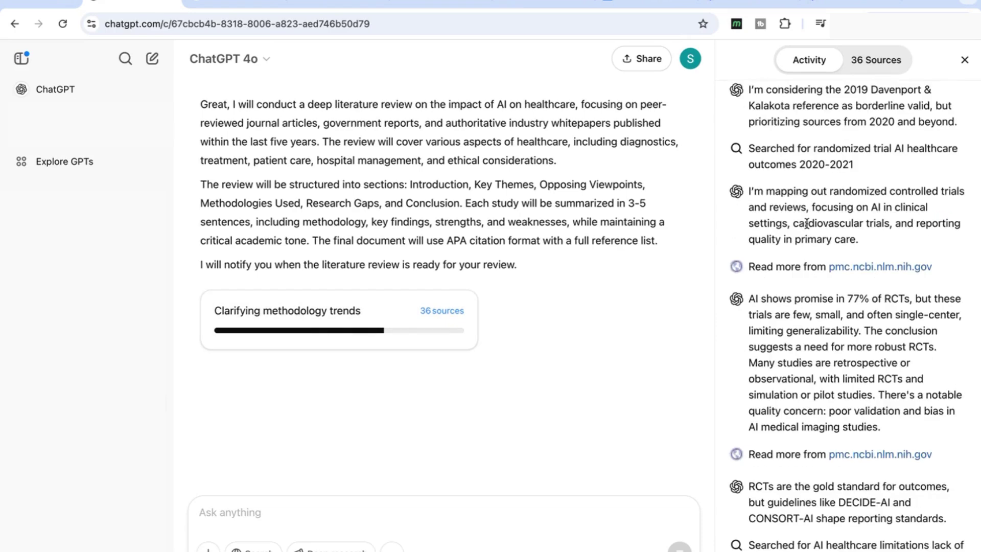
scroll(813, 215, down, 10)
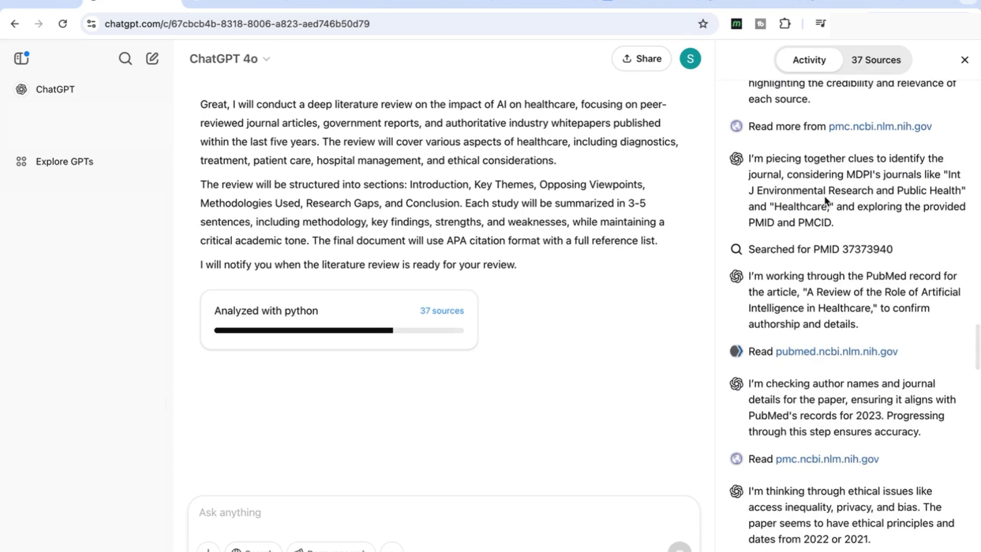
Open the PubMed Central source from the Sources tab, browse its home page, then return to the chat
click(872, 62)
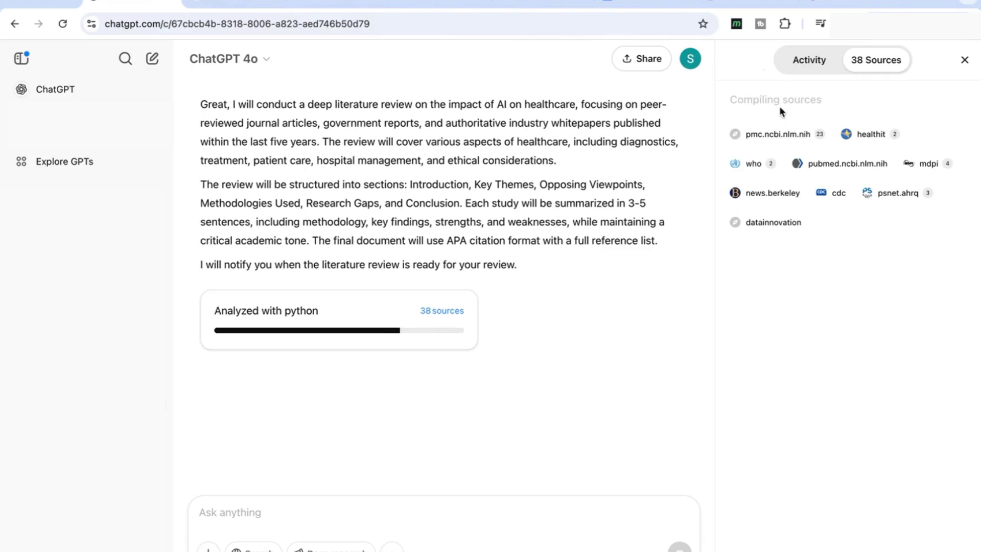
click(773, 136)
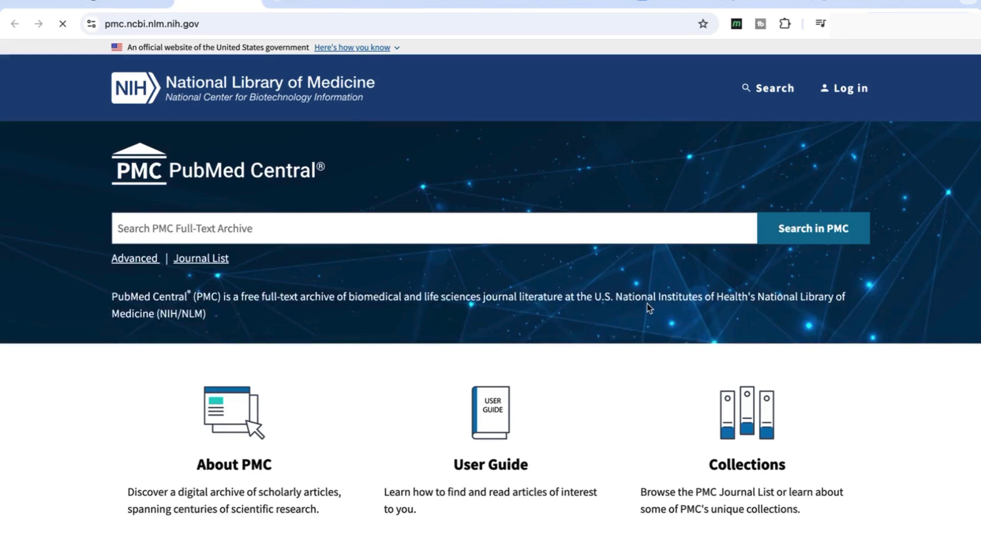
scroll(647, 303, down, 1)
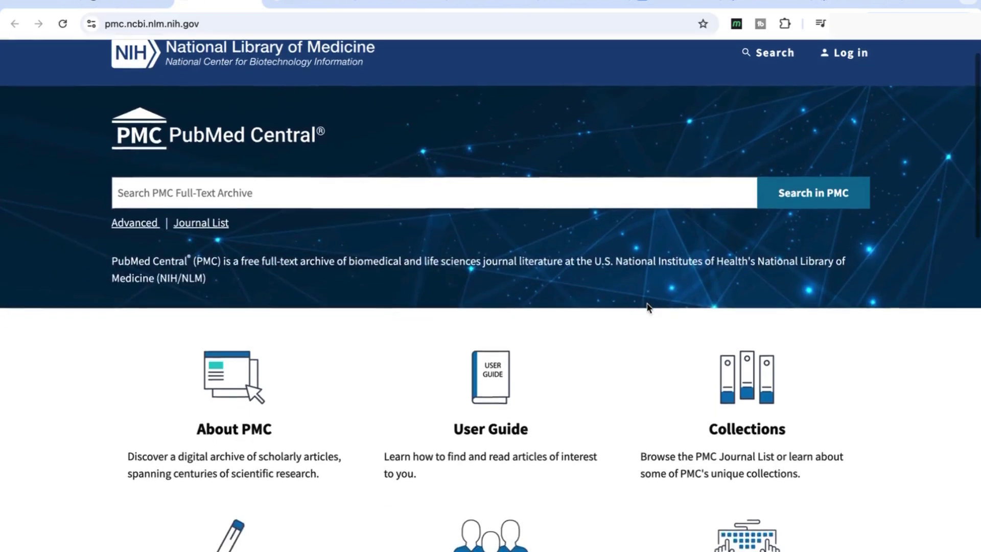
scroll(647, 306, down, 3)
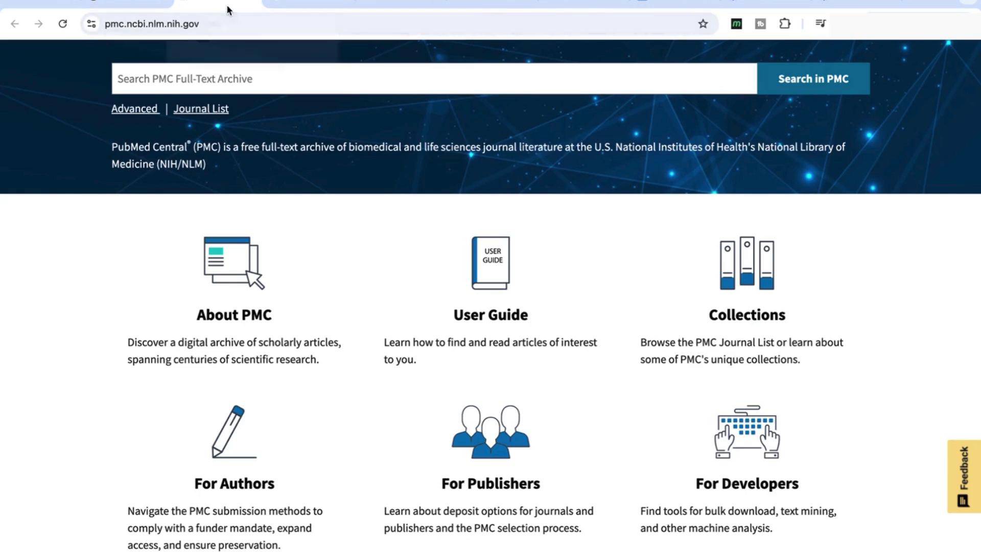
click(162, 4)
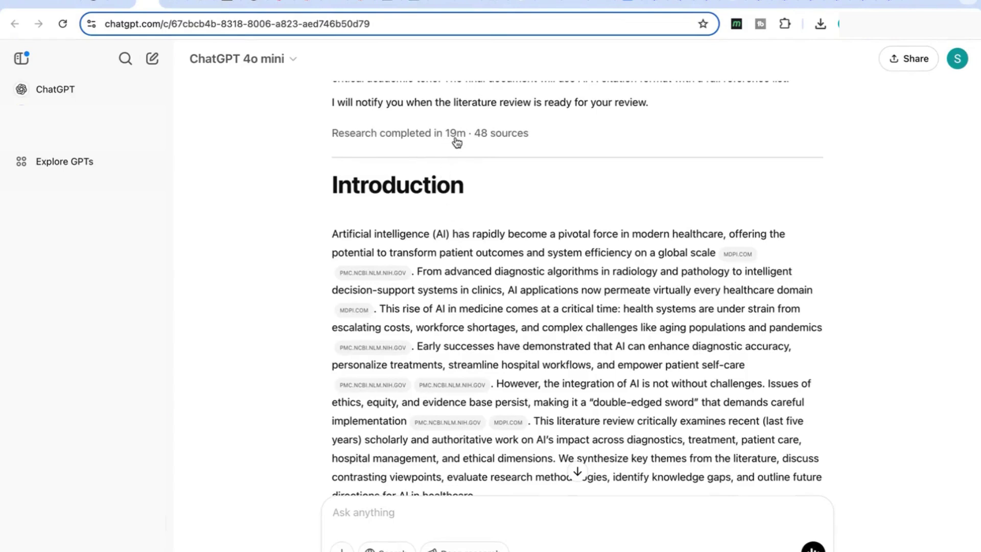
Open the sources side panel and scroll through the 48 cited sources
click(503, 134)
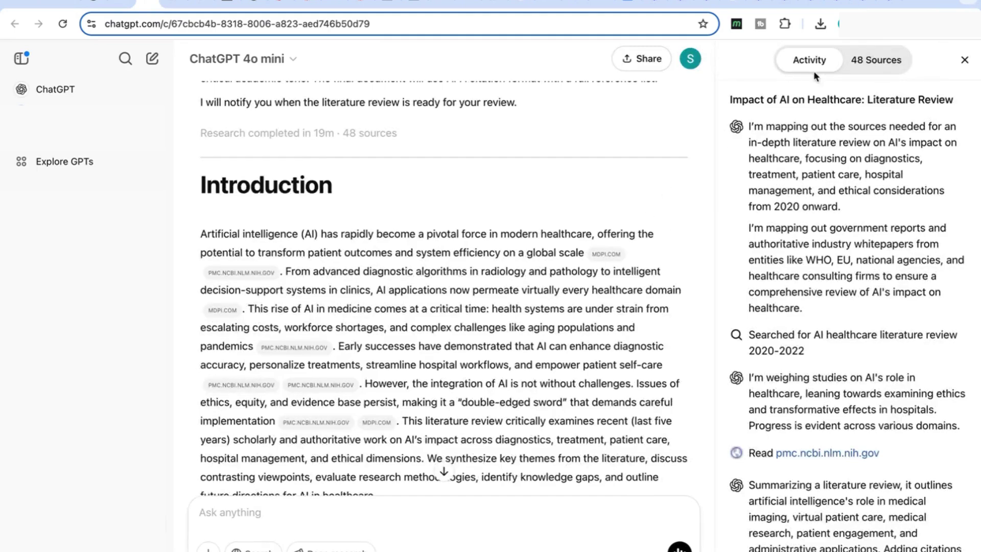
click(871, 61)
scroll(804, 334, down, 10)
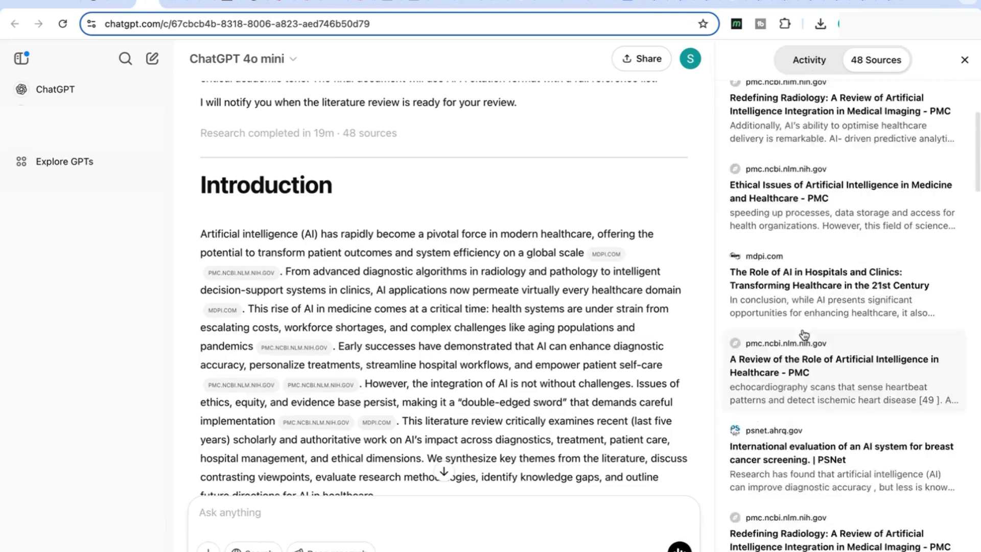
scroll(804, 334, down, 5)
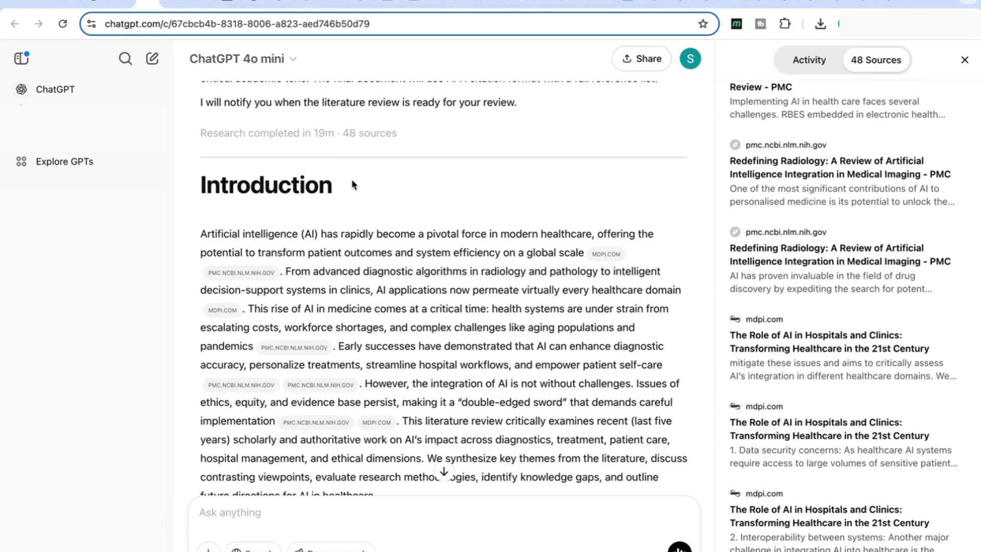
scroll(351, 182, down, 3)
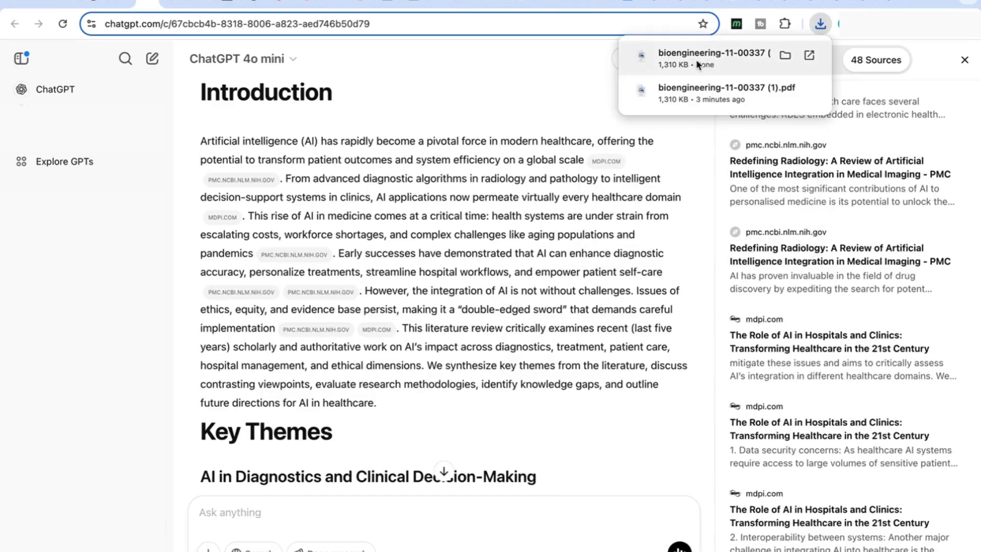
Check the bioengineering PDF and cited PMC passage, then select the report's sentence on AI's early successes
click(694, 56)
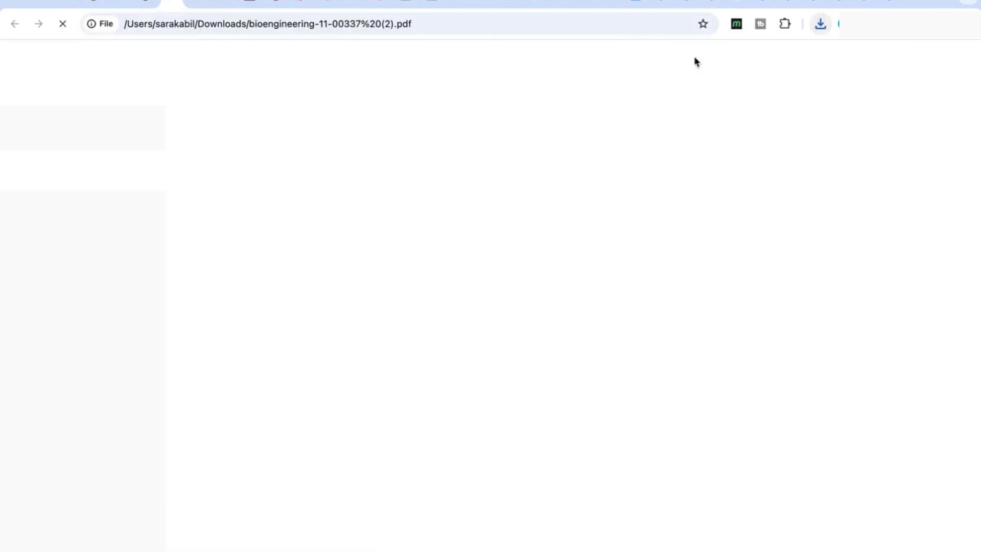
scroll(648, 229, down, 15)
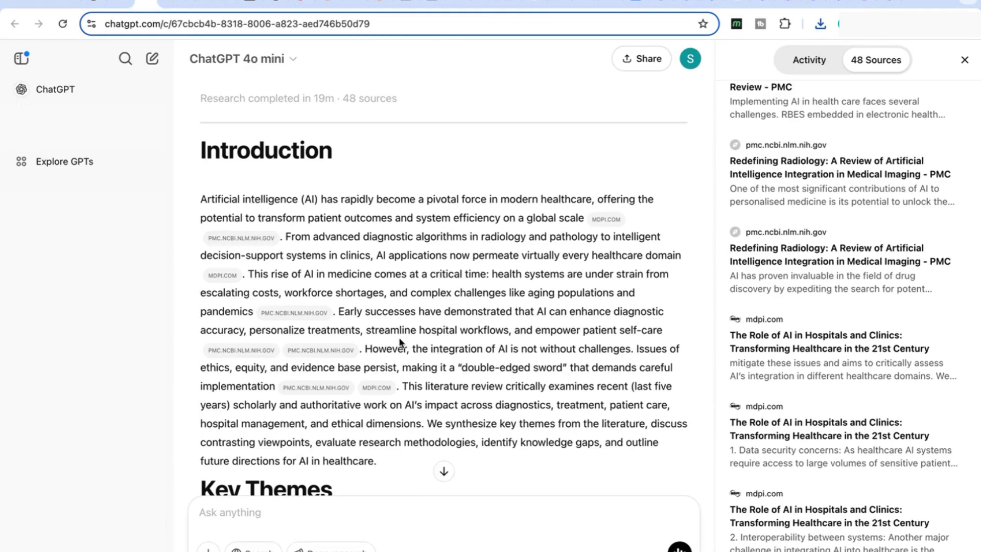
click(241, 350)
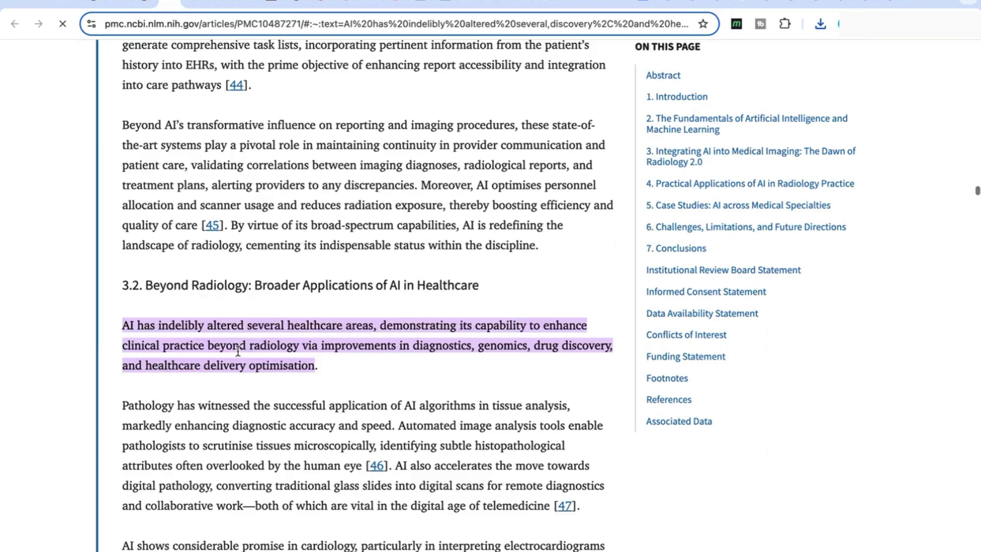
scroll(304, 384, down, 2)
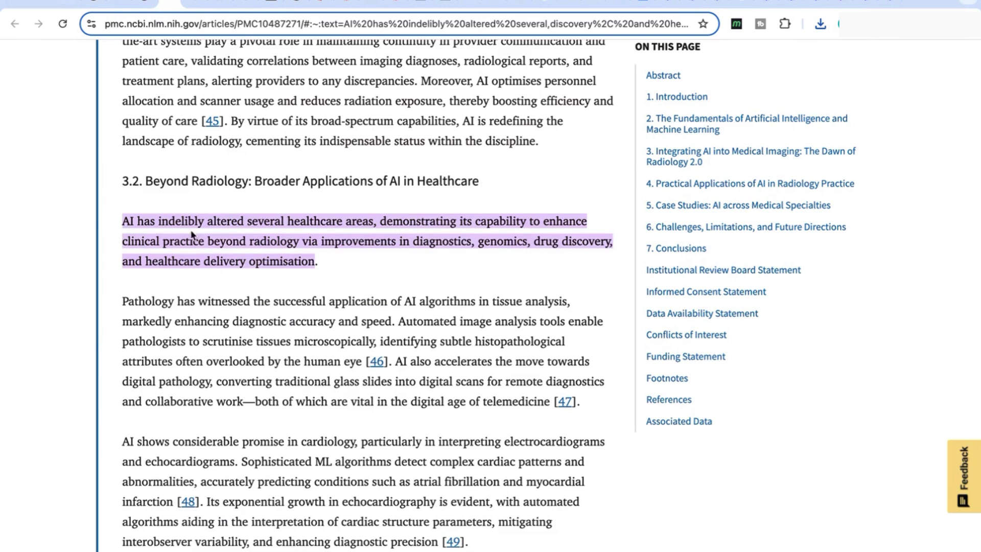
key(ctrl+shift+Tab)
drag(339, 311, 422, 330)
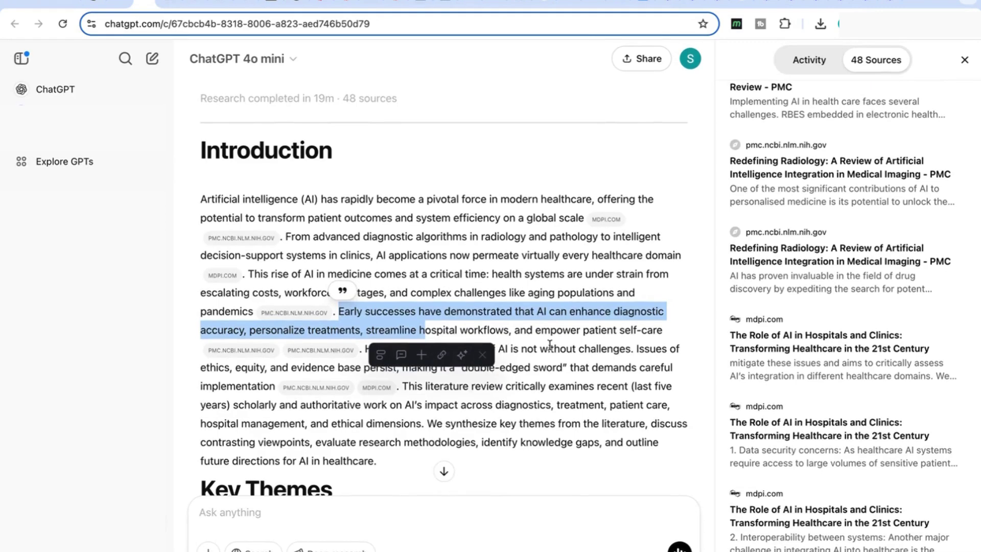
scroll(570, 370, down, 4)
scroll(570, 370, down, 1)
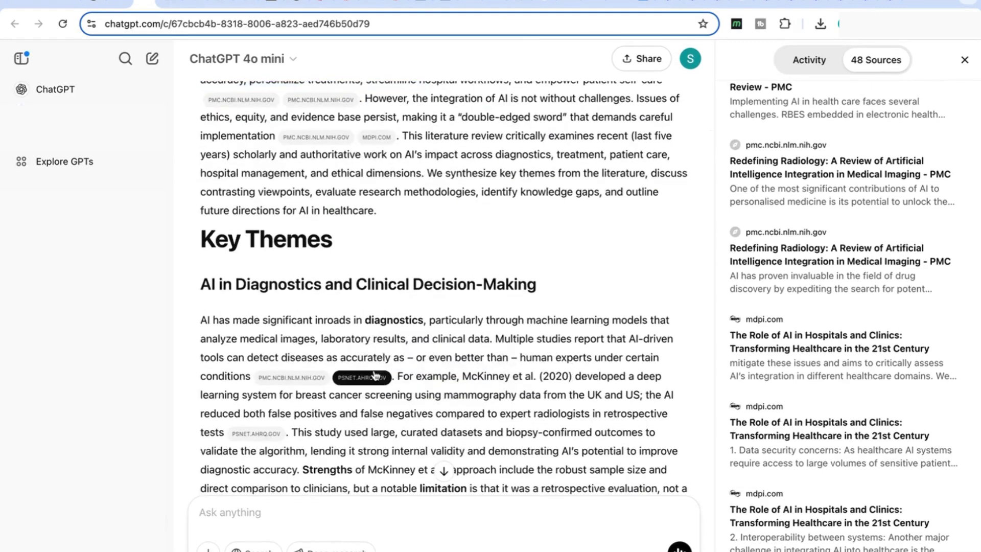
scroll(432, 371, down, 1)
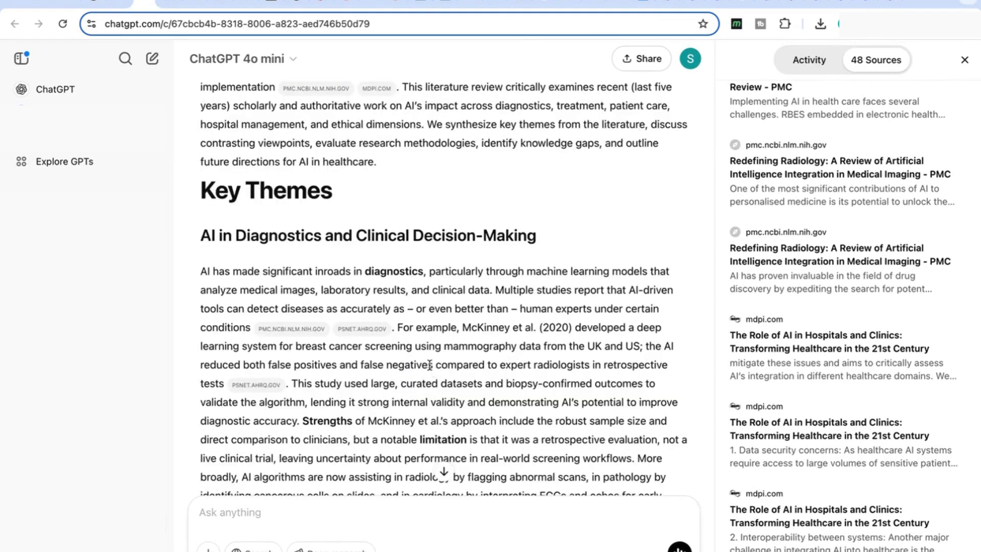
scroll(429, 364, down, 2)
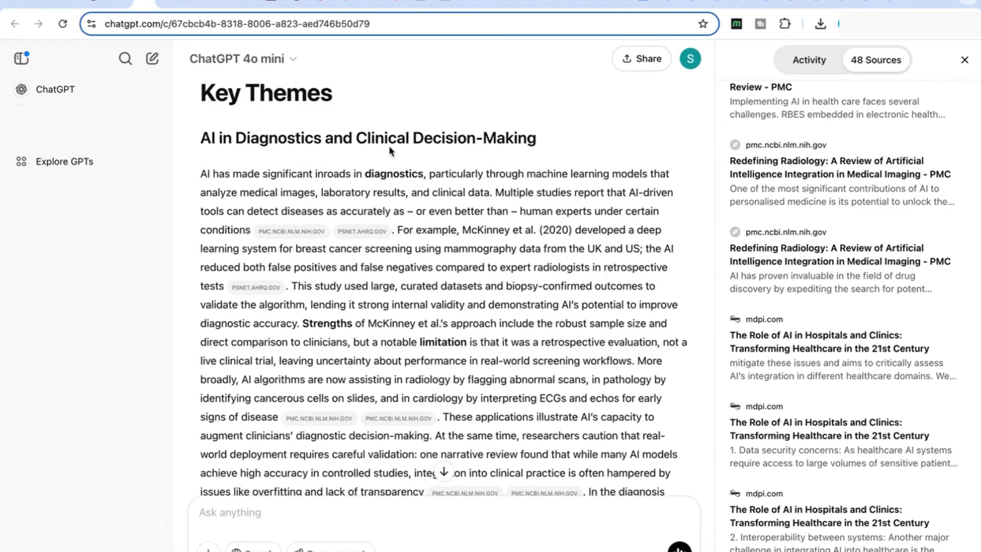
scroll(523, 161, down, 1)
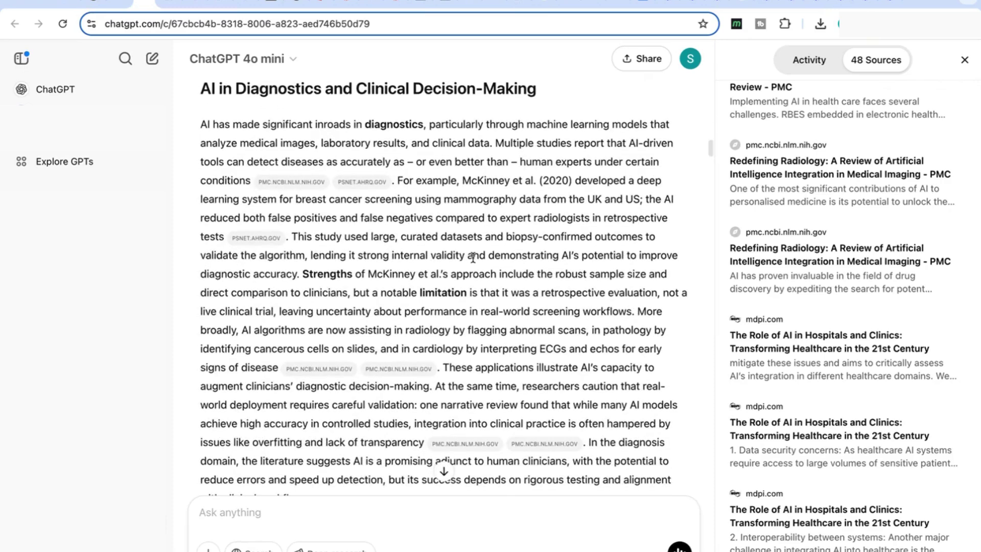
scroll(444, 332, down, 1)
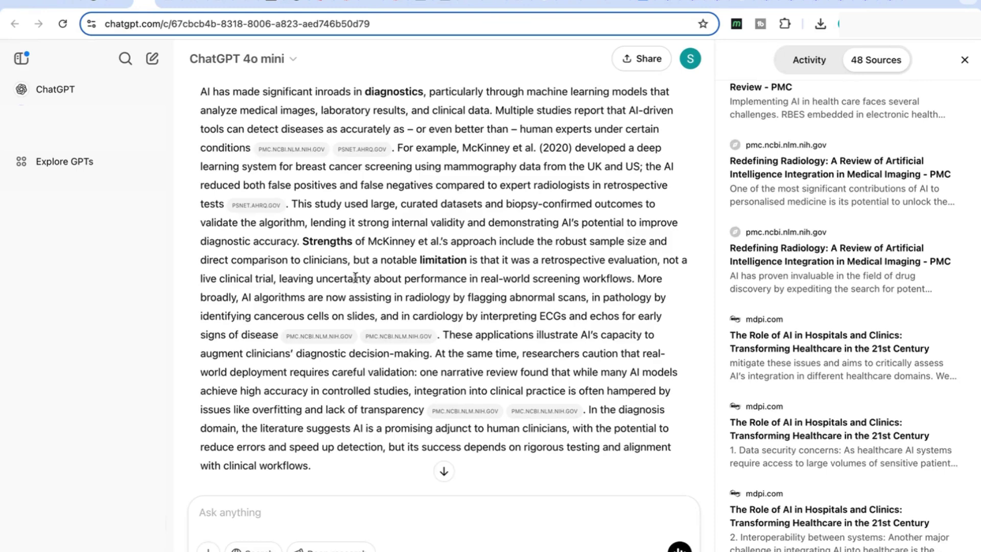
scroll(355, 277, up, 2)
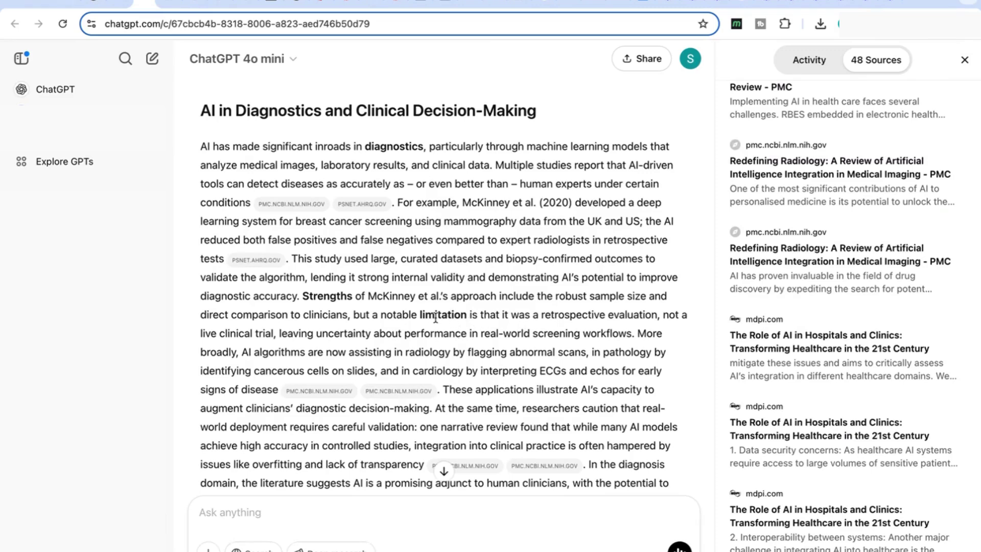
drag(421, 315, 463, 338)
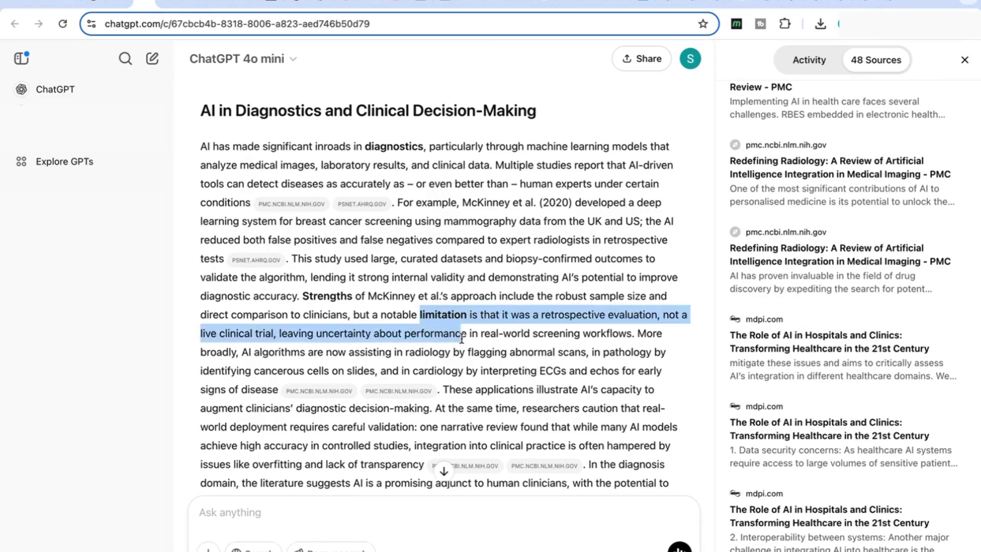
drag(463, 338, 637, 336)
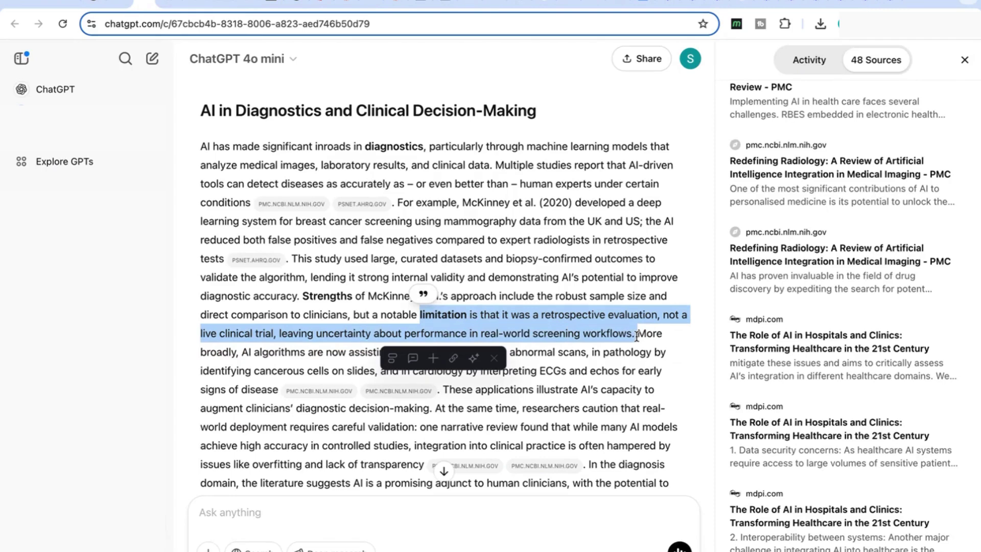
click(531, 327)
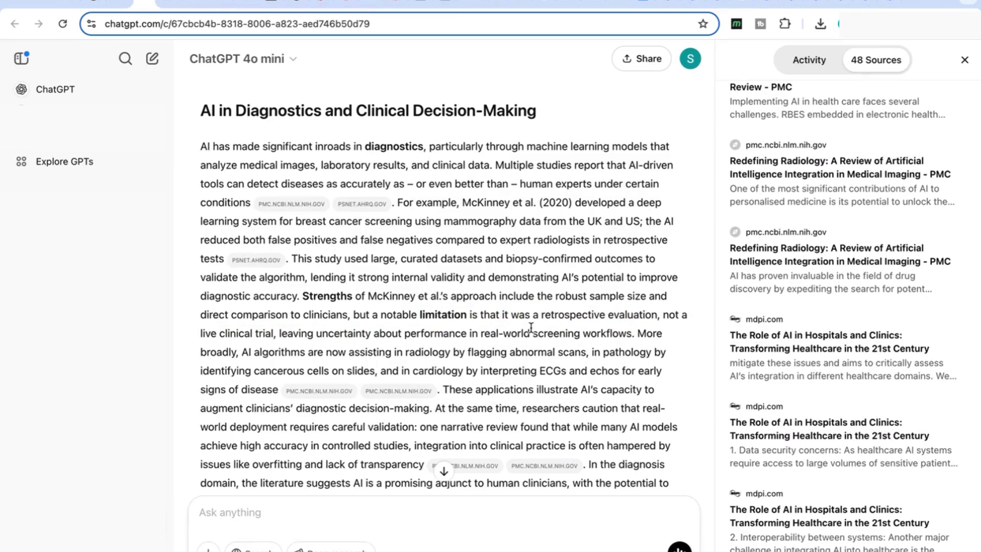
Scroll down the review to Opposing Viewpoints and the 2020 BMJ review of 81 trials
scroll(532, 328, down, 7)
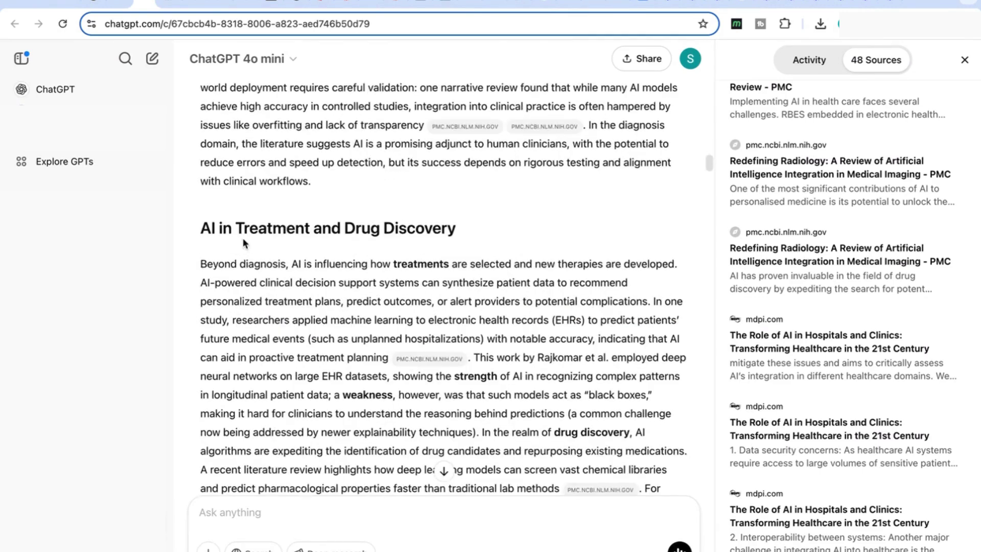
scroll(293, 251, down, 2)
scroll(291, 249, down, 1)
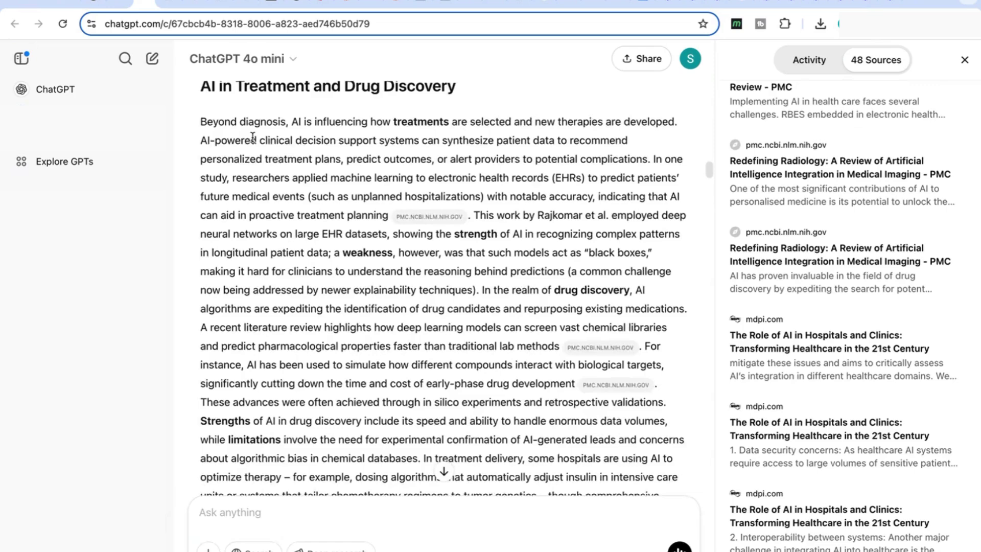
scroll(254, 138, up, 1)
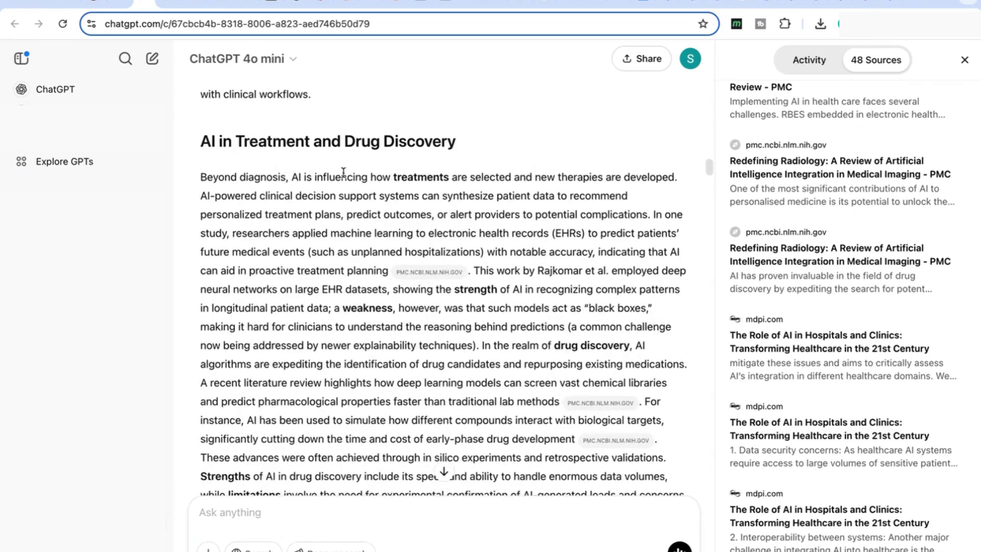
scroll(417, 176, down, 1)
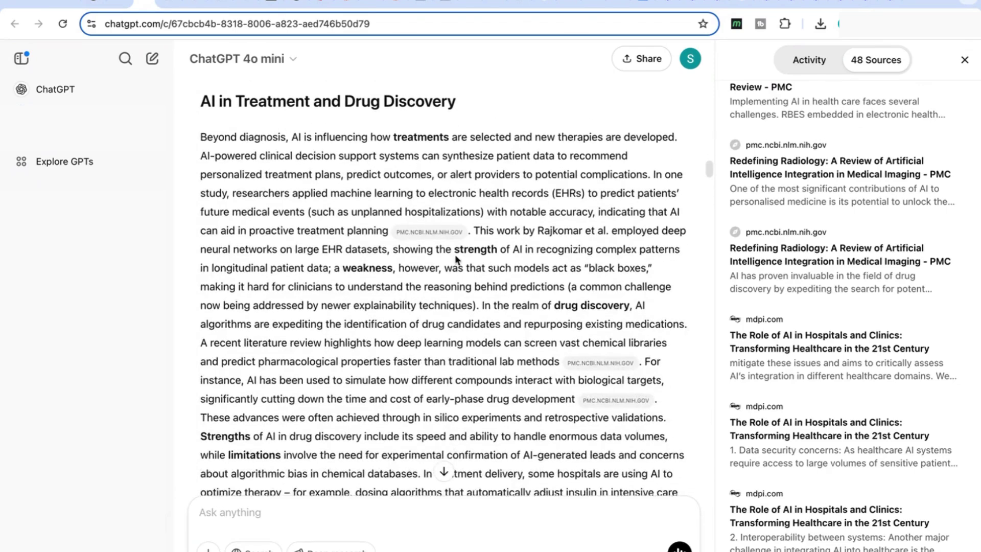
scroll(554, 346, down, 2)
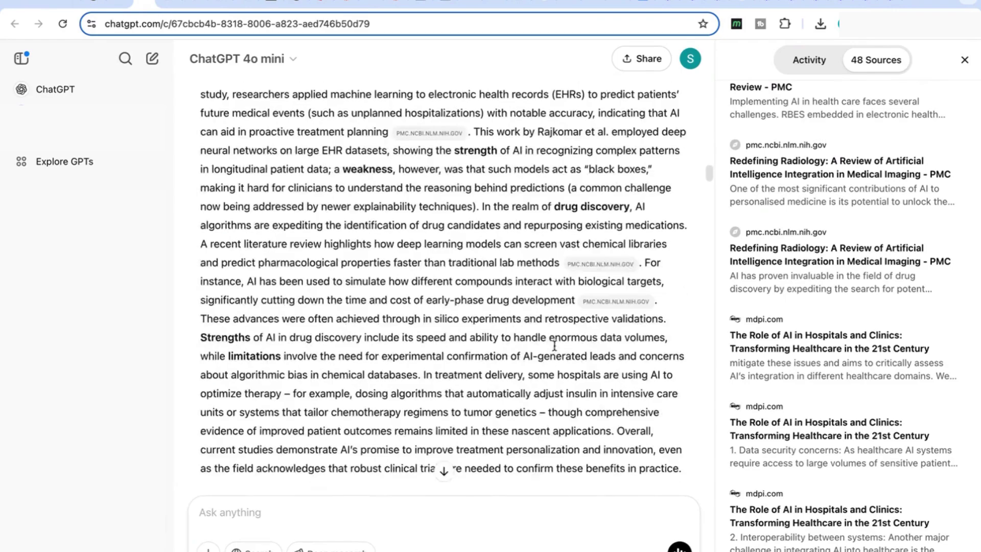
scroll(617, 353, down, 3)
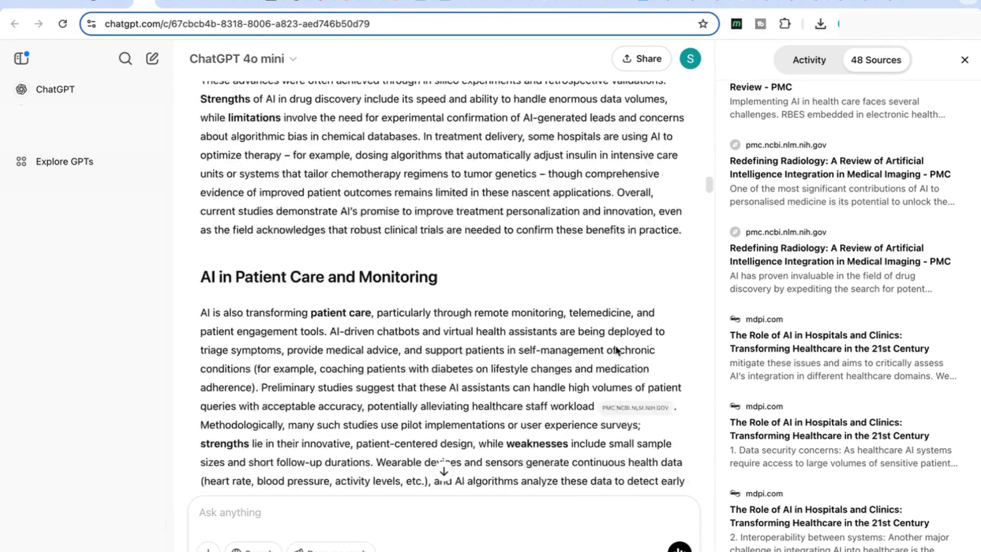
scroll(553, 228, down, 3)
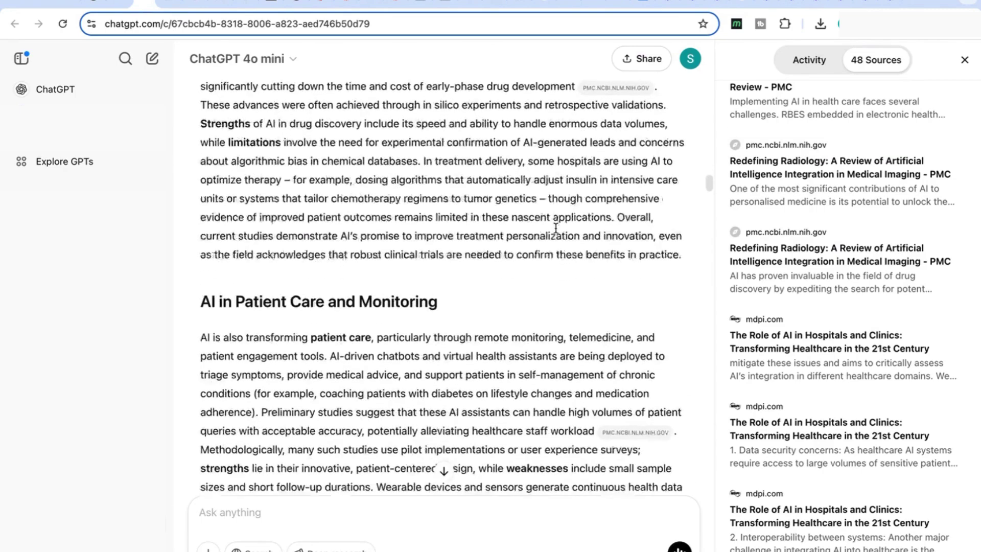
scroll(556, 231, down, 8)
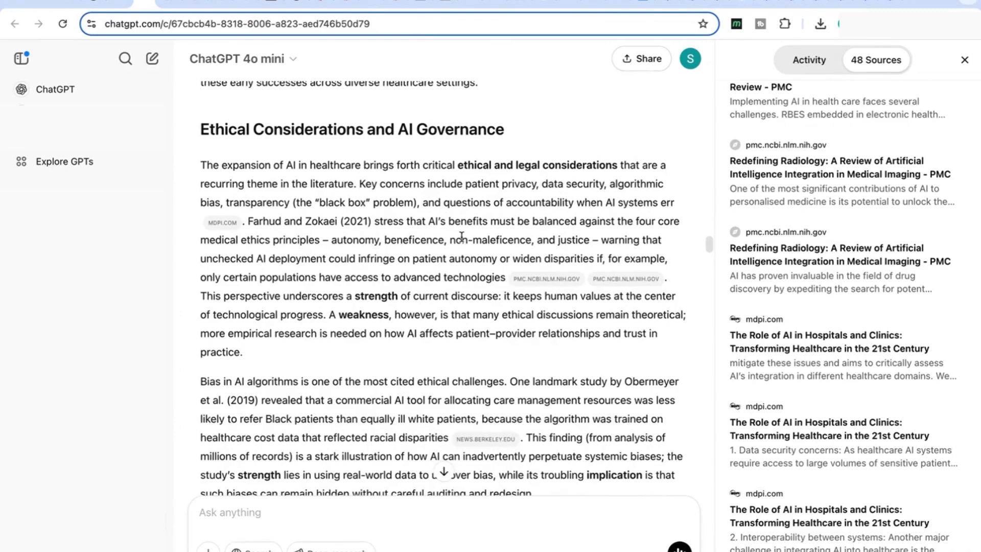
scroll(462, 236, down, 10)
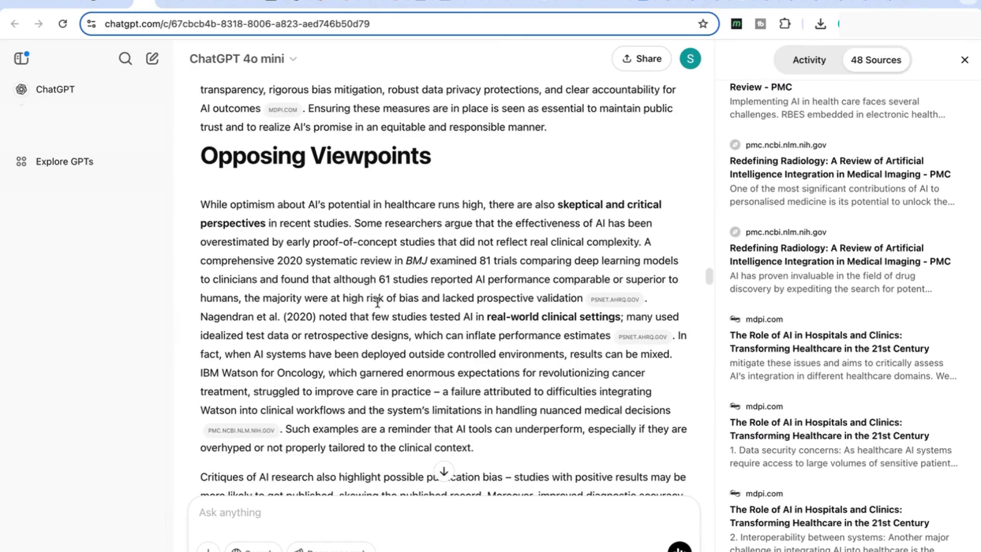
scroll(377, 302, down, 2)
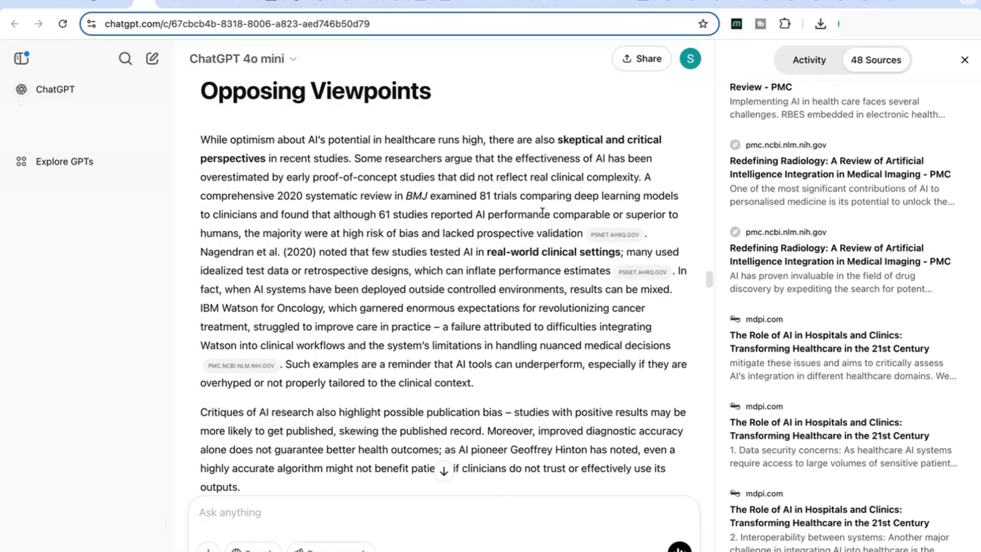
Open the psnet.ahrq.gov source for the BMJ claim, close it, and highlight the publication bias paragraph
click(613, 235)
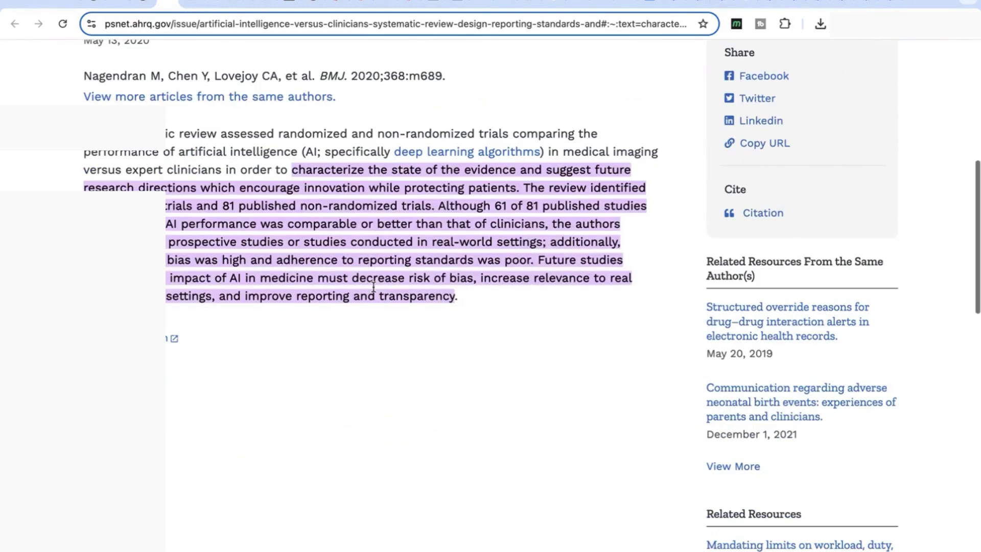
key(ctrl+w)
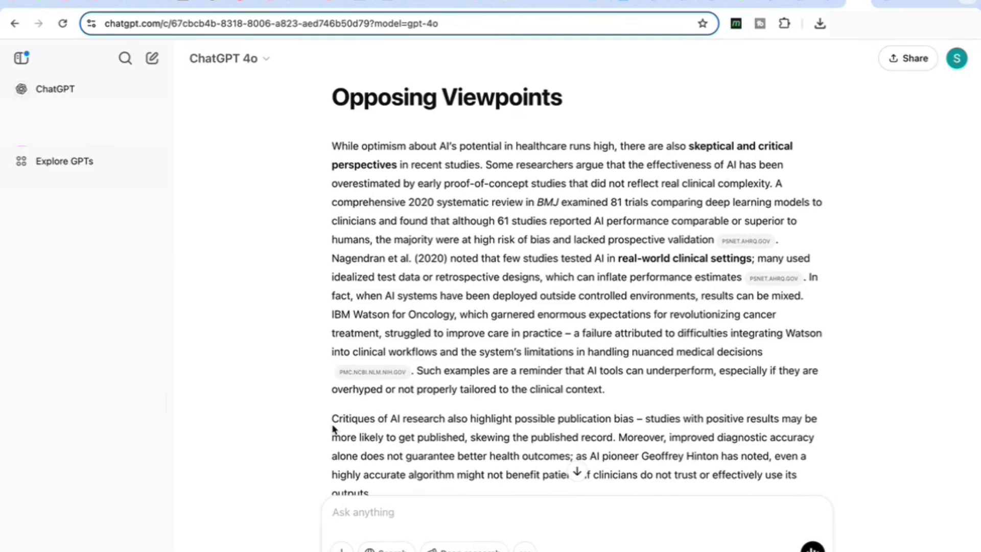
drag(332, 417, 372, 456)
scroll(372, 460, down, 5)
click(444, 204)
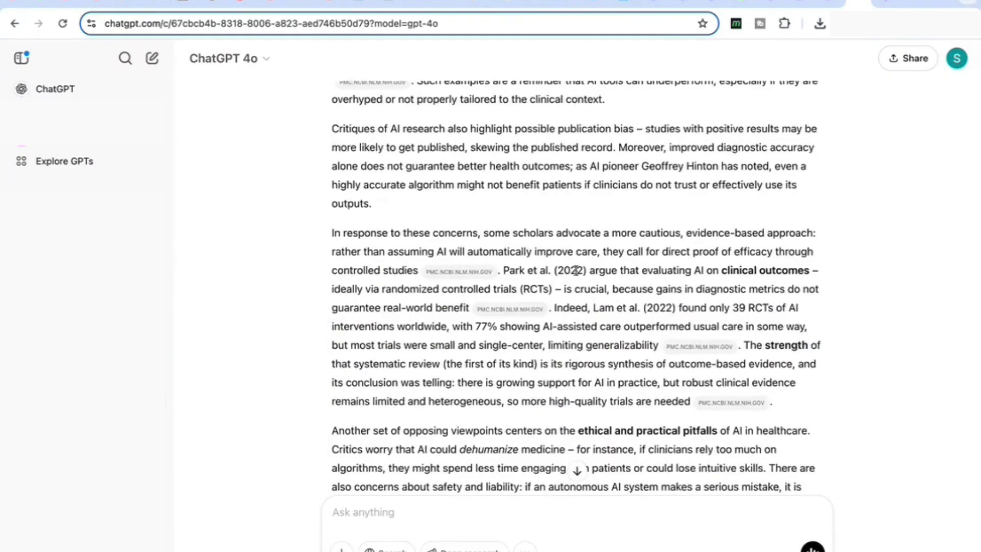
Scroll through the review's research gaps, Conclusion and references
scroll(532, 250, down, 1)
scroll(584, 245, down, 10)
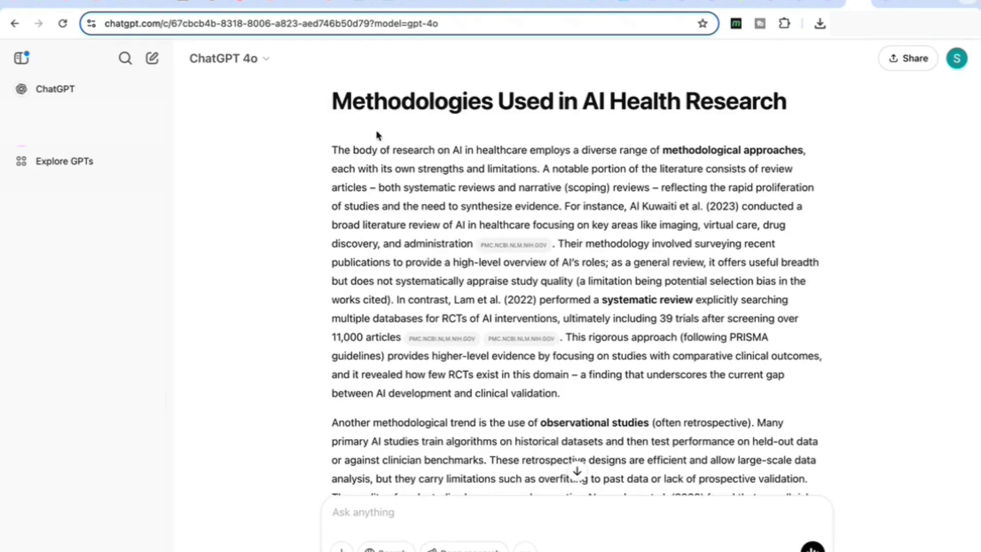
scroll(560, 165, down, 3)
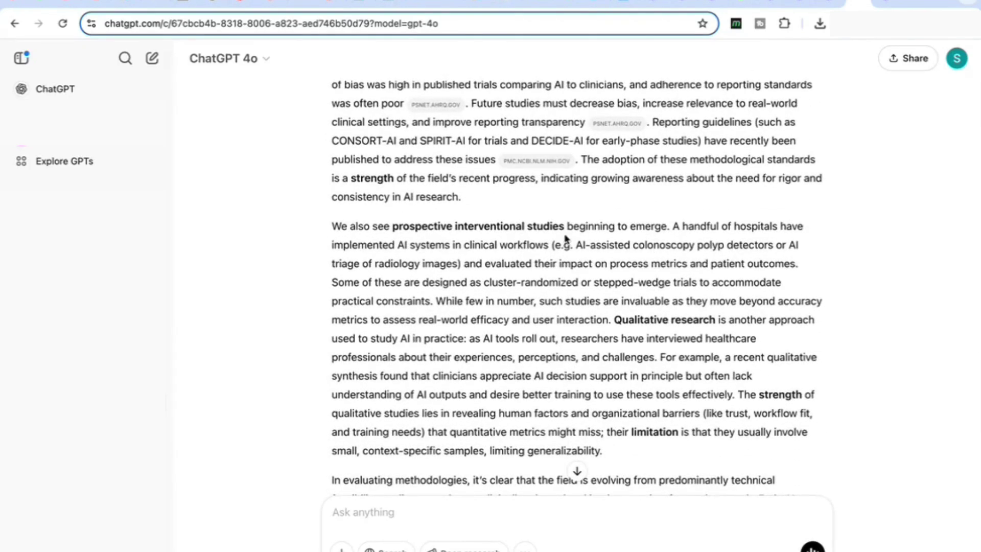
scroll(620, 187, down, 7)
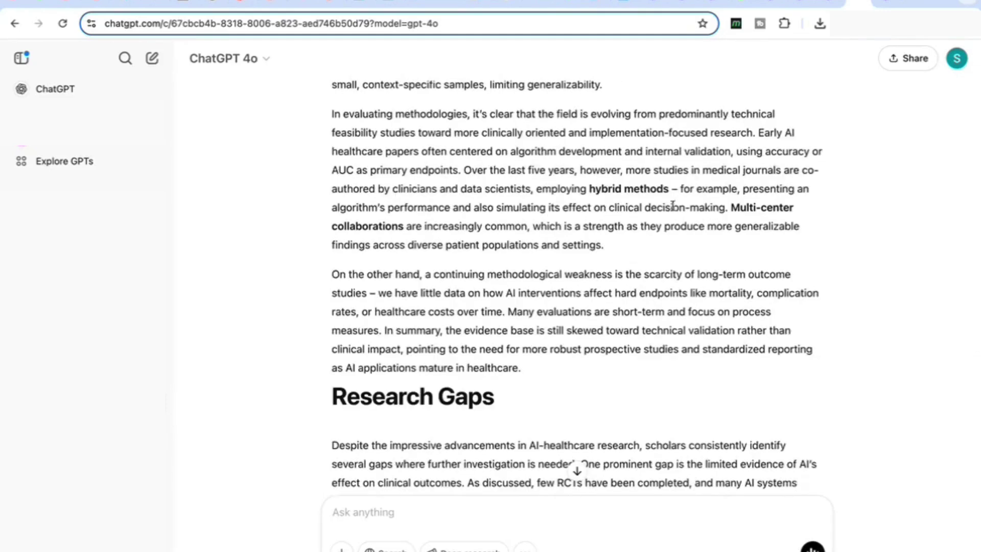
scroll(688, 208, down, 1)
scroll(688, 209, down, 4)
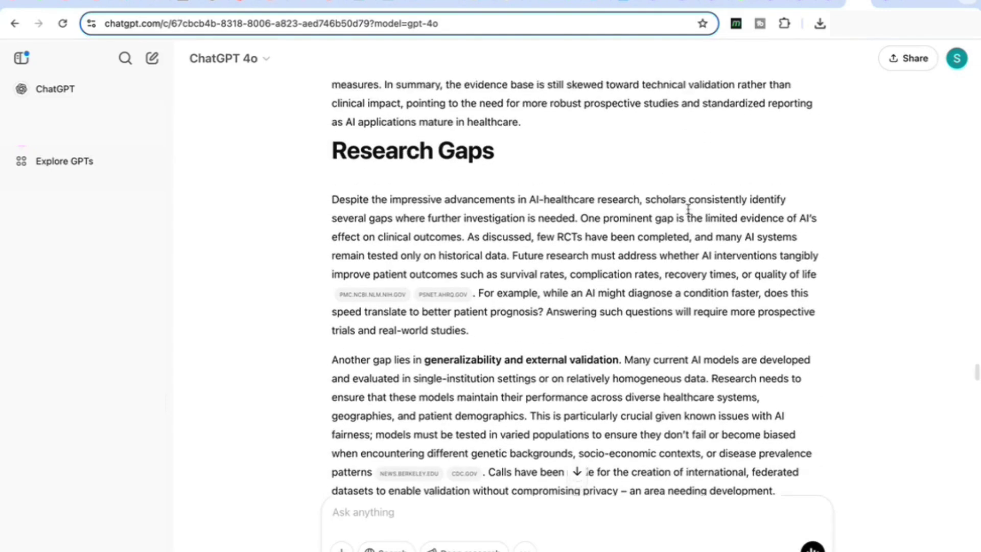
scroll(691, 212, up, 4)
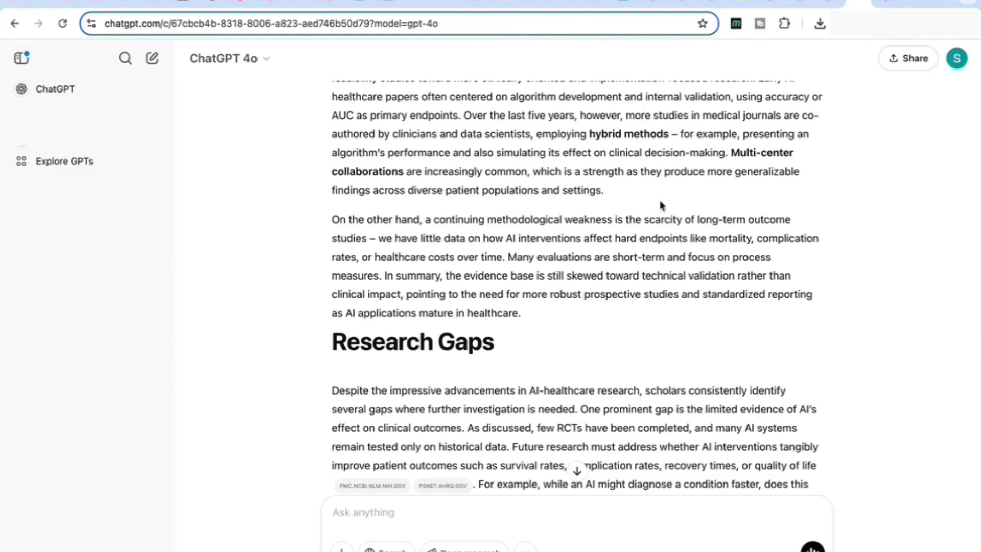
scroll(512, 175, down, 4)
scroll(540, 155, down, 3)
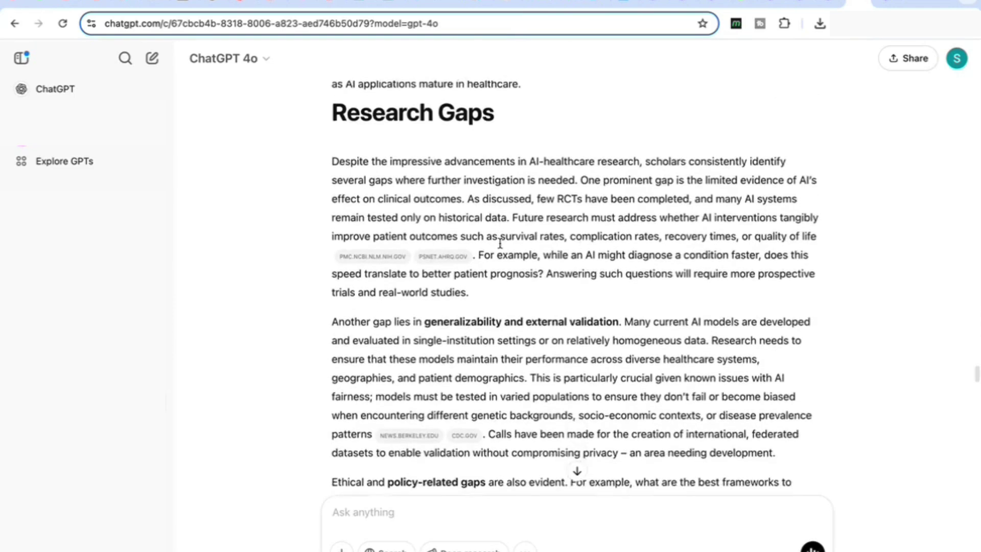
scroll(539, 155, down, 4)
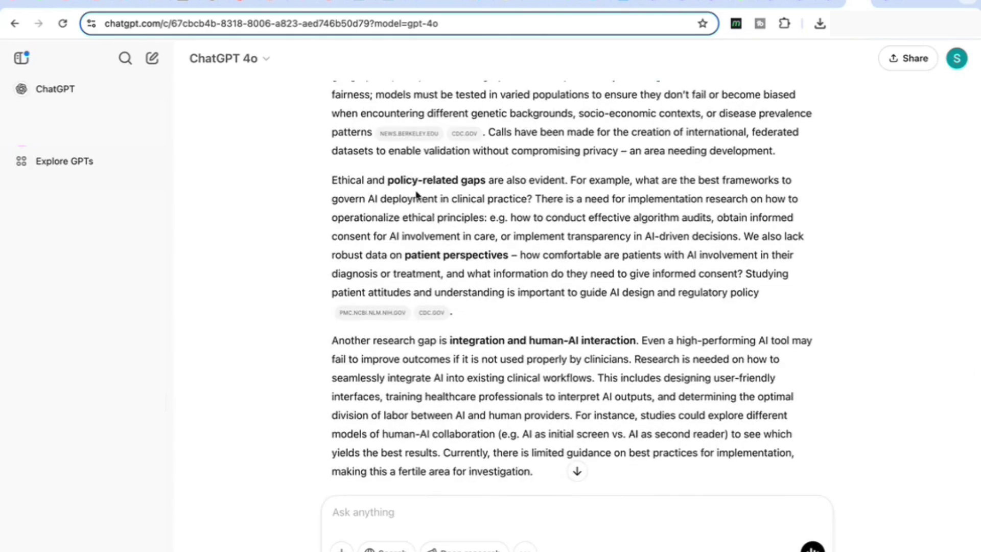
scroll(414, 196, down, 1)
scroll(409, 271, down, 3)
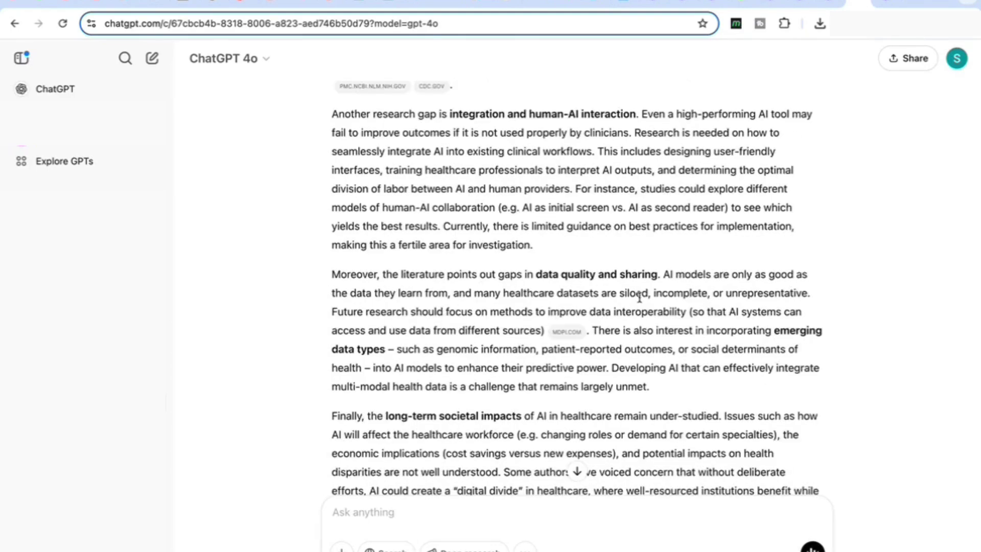
scroll(639, 295, down, 3)
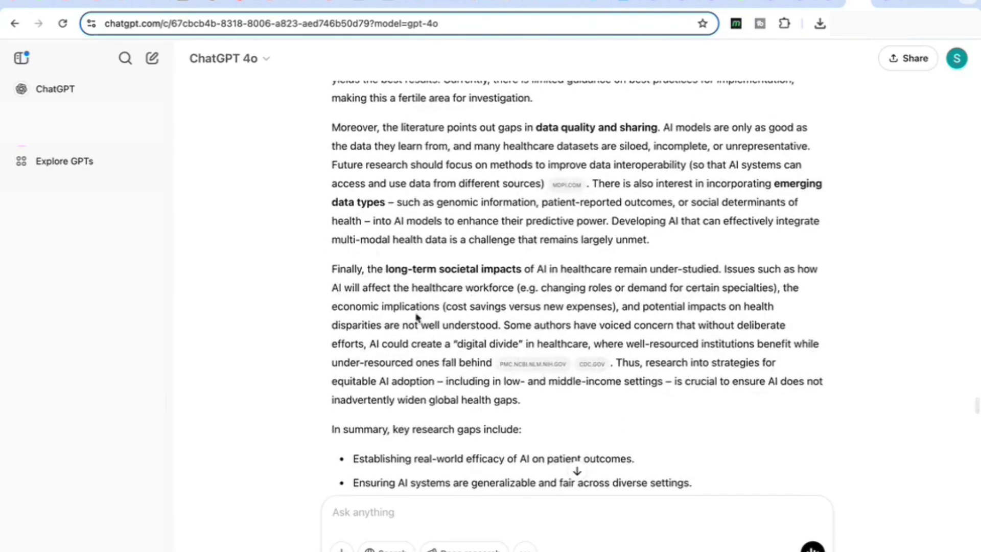
scroll(412, 337, down, 3)
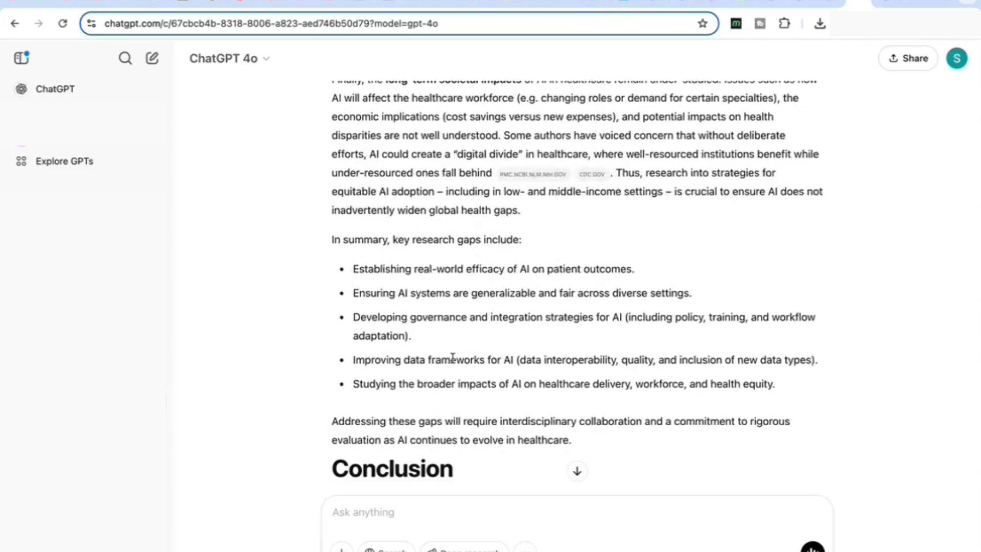
scroll(450, 358, down, 5)
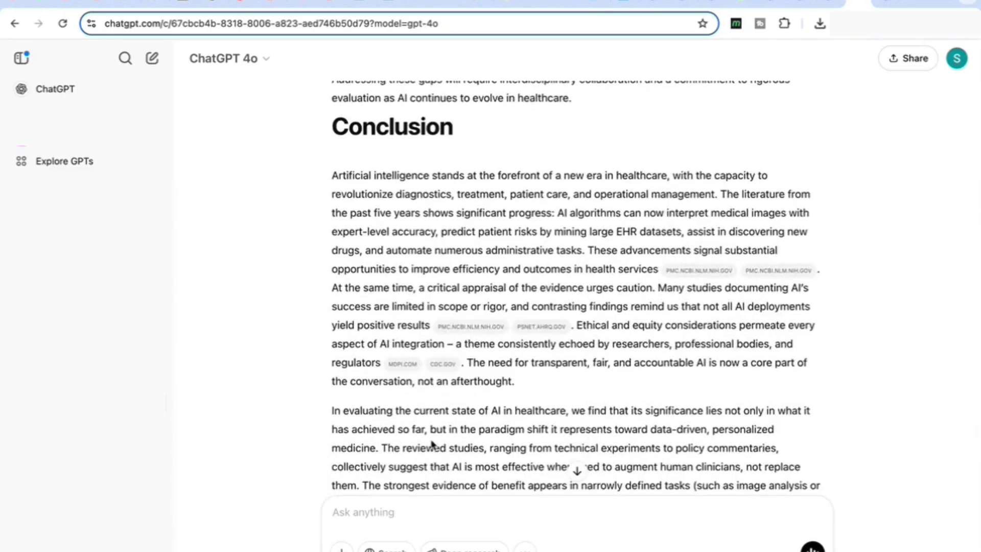
scroll(451, 355, down, 15)
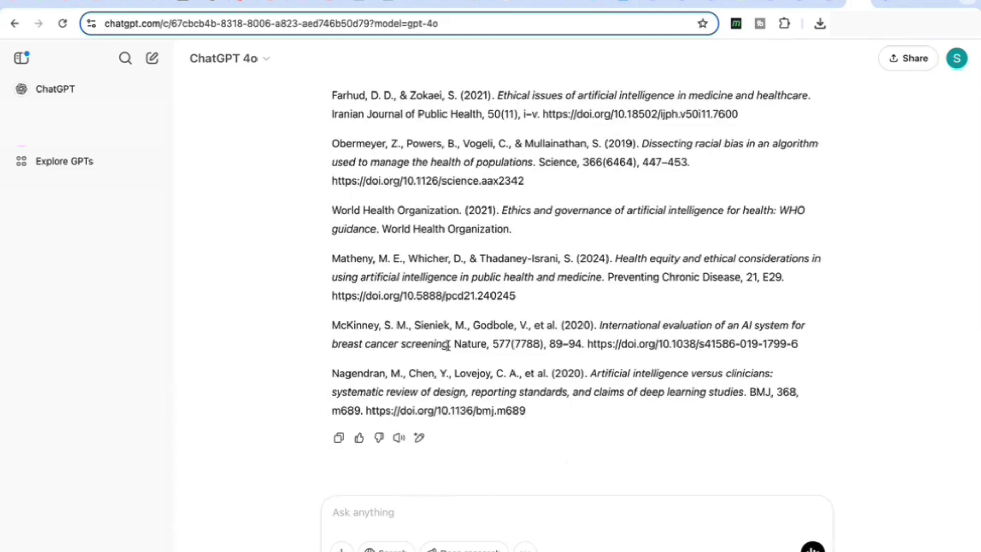
scroll(554, 174, up, 15)
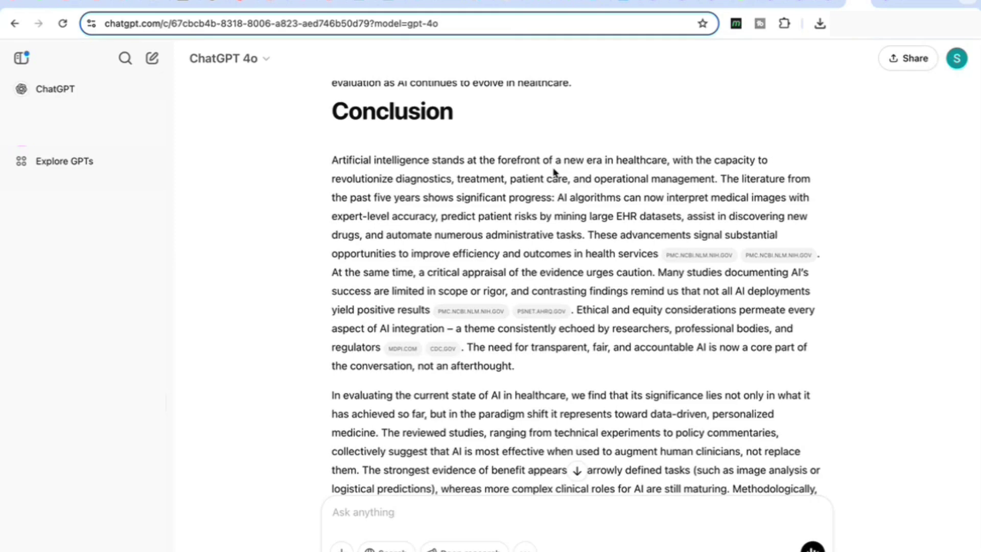
In a new chat, paste the workforce-automation prompt covering government reports, whitepapers, data sources and visualizations
click(146, 3)
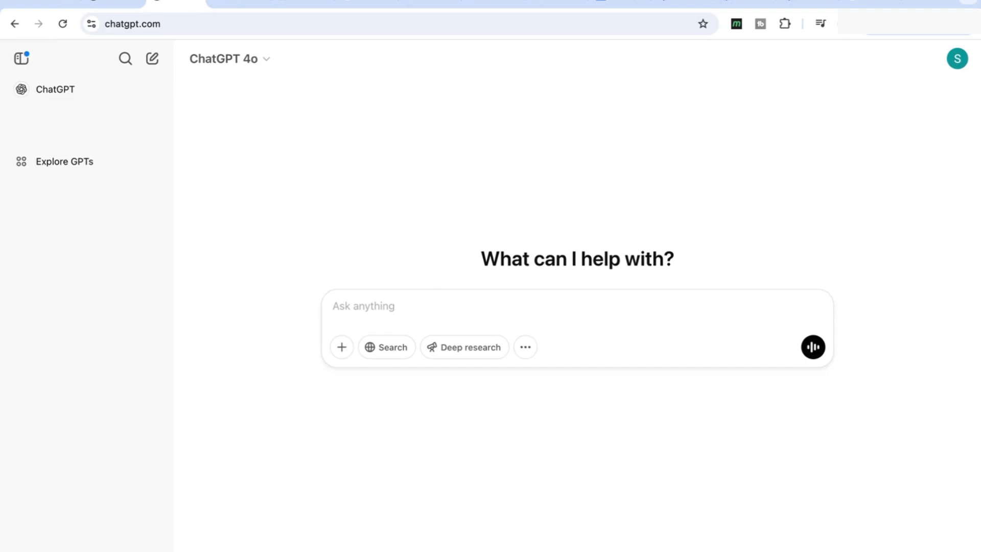
click(369, 309)
key(ctrl+v)
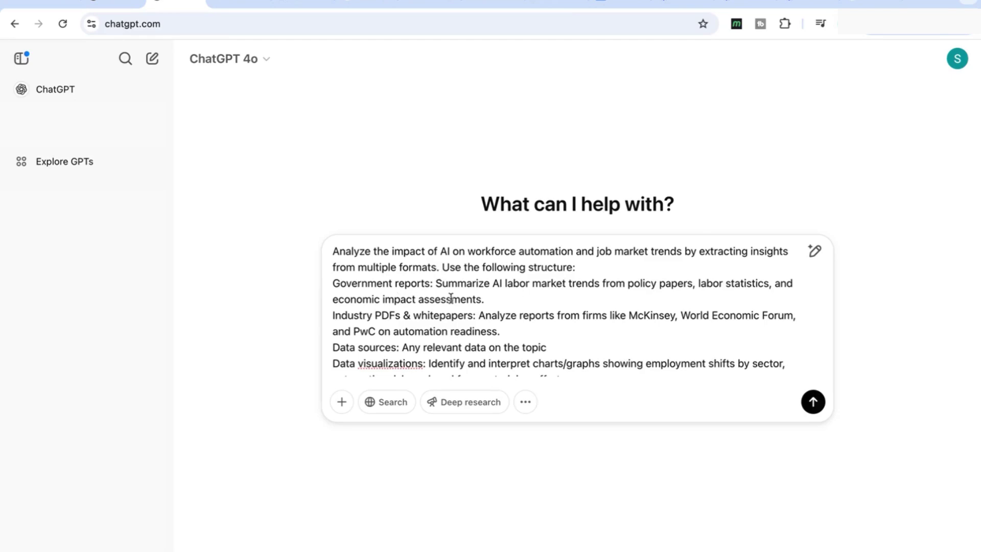
scroll(480, 302, down, 1)
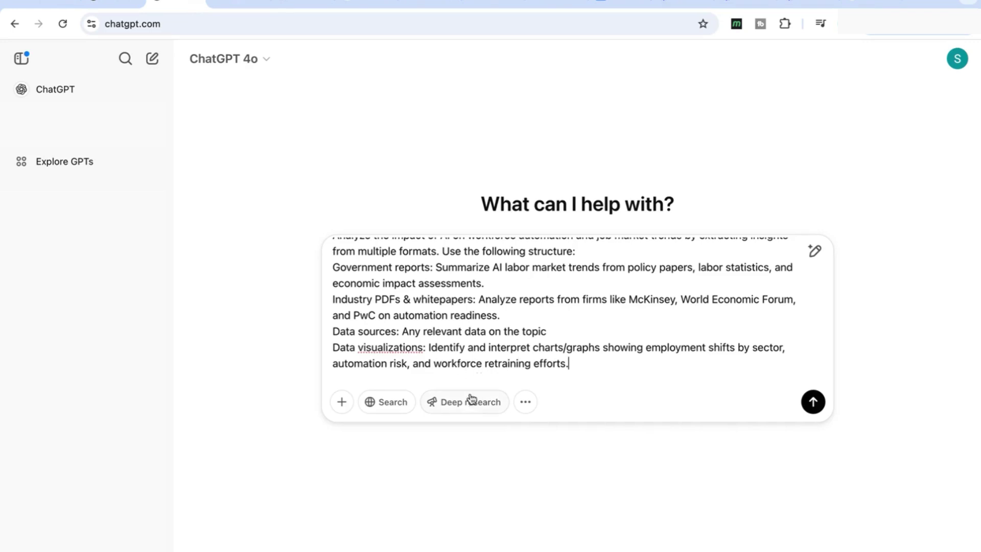
Send the workforce prompt with Deep research, answering: recent reports, multiple sectors, structured report
click(443, 405)
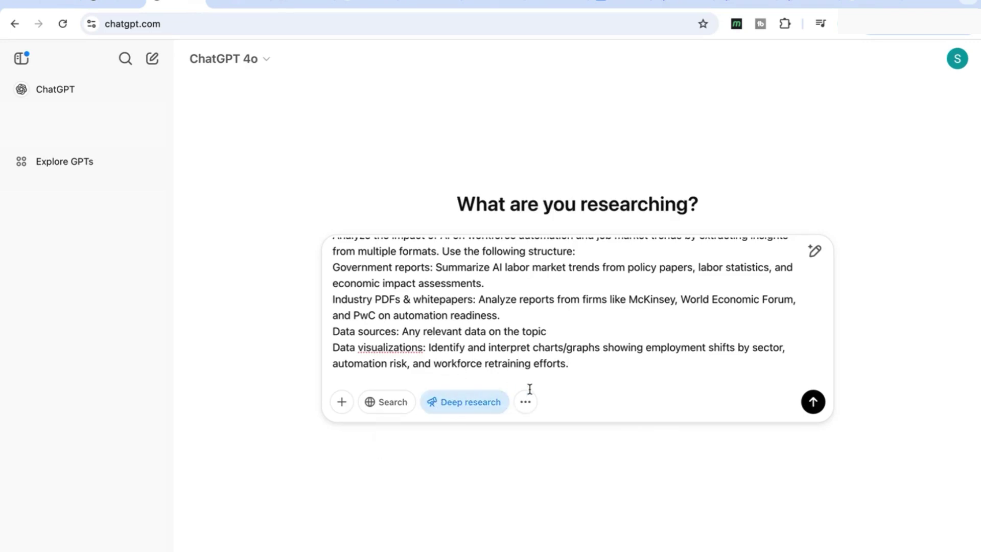
click(818, 409)
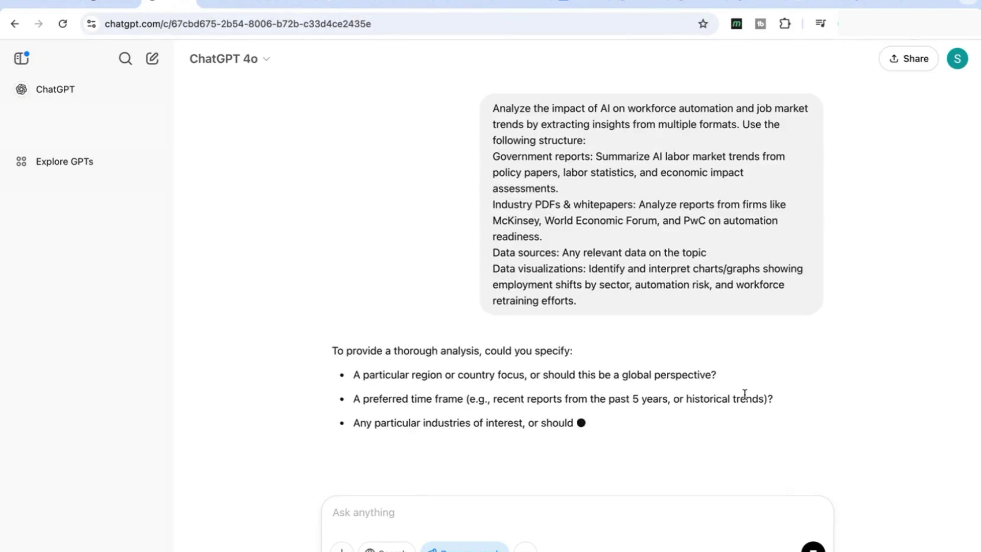
scroll(502, 340, down, 1)
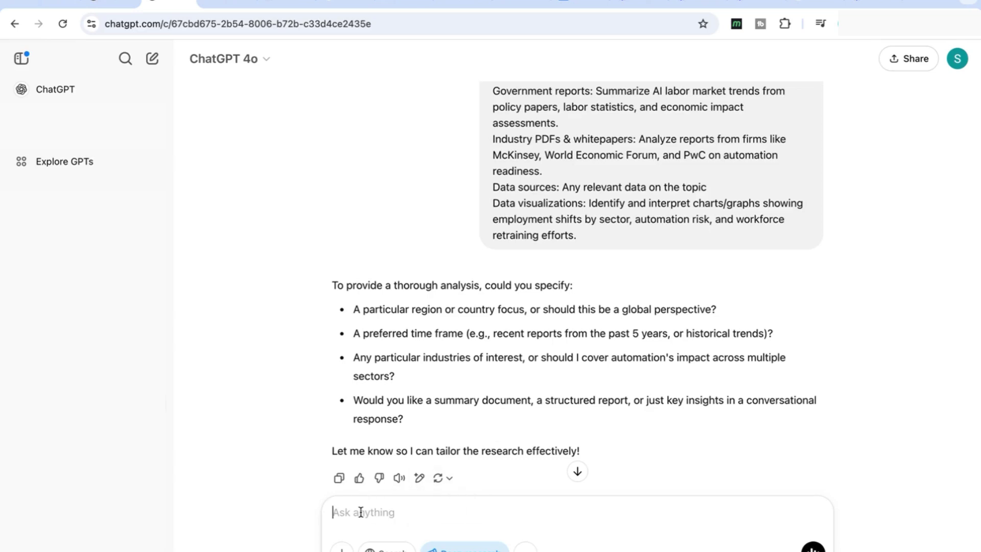
text(global perspective recent reports multiple sectors structured report)
key(Return)
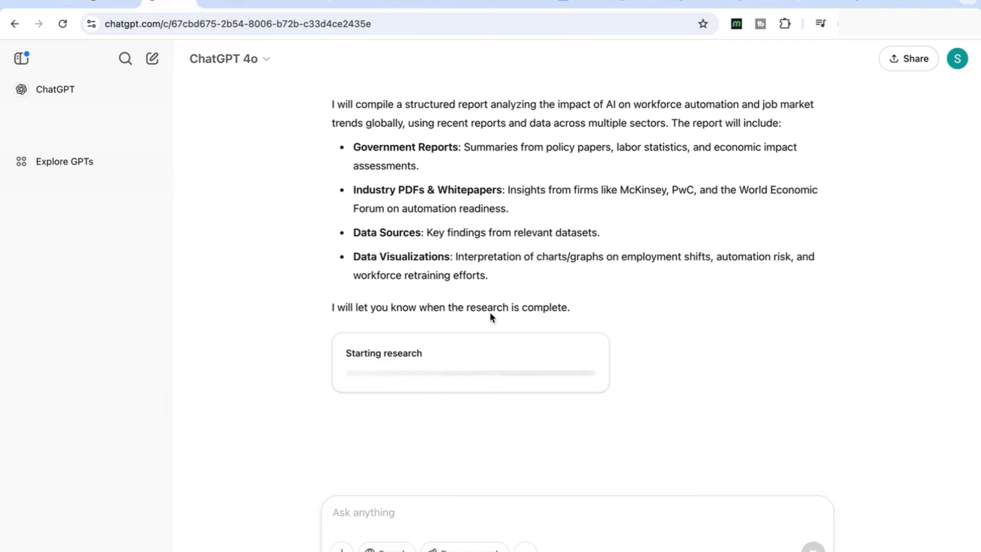
Open the Activity/Sources panel and follow the research until it finishes with 33 sources
click(579, 355)
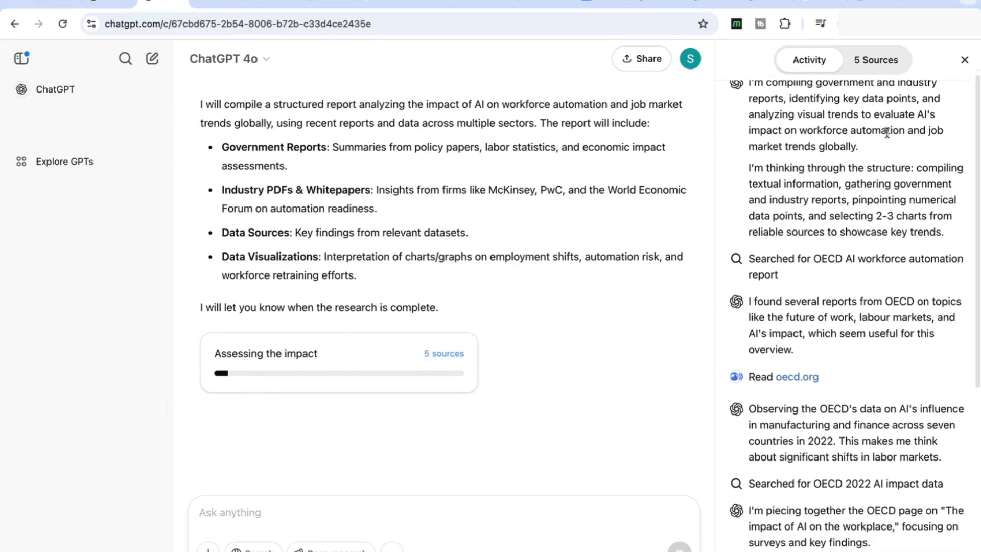
scroll(889, 136, down, 1)
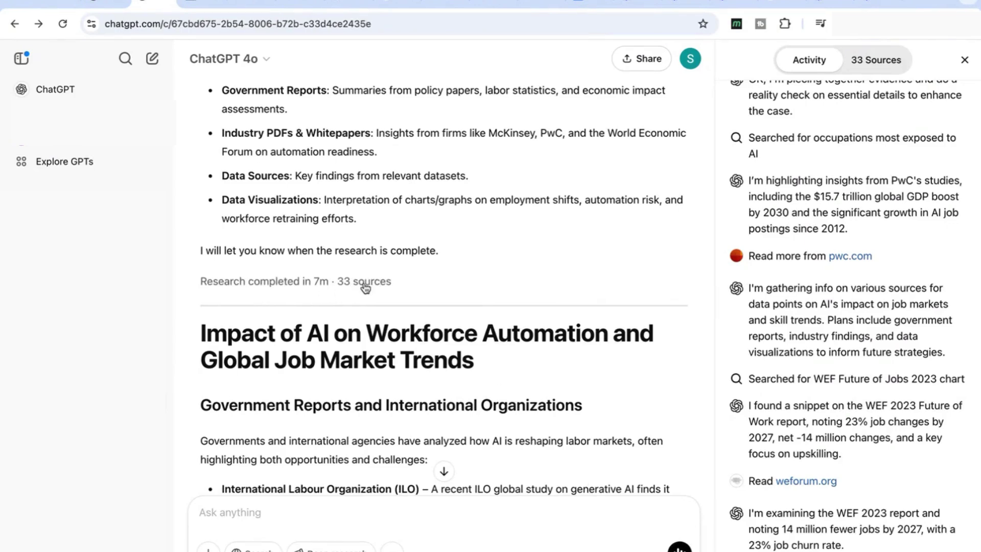
scroll(363, 358, down, 3)
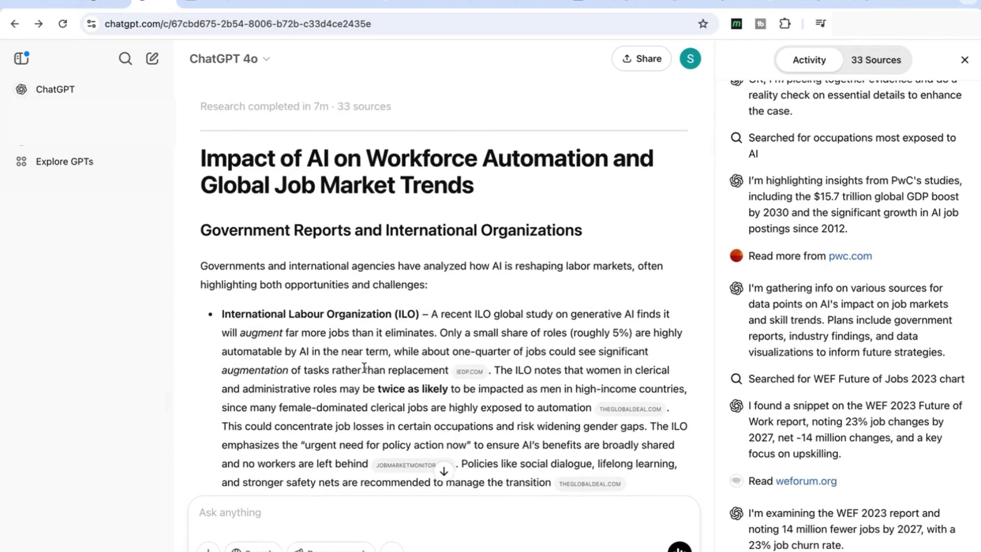
scroll(364, 368, down, 1)
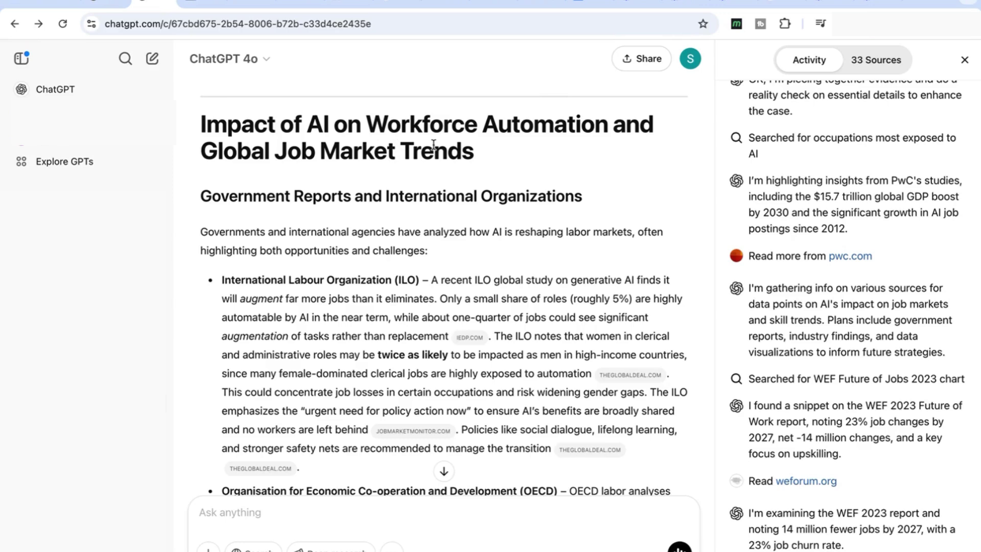
scroll(433, 144, down, 1)
scroll(412, 206, down, 1)
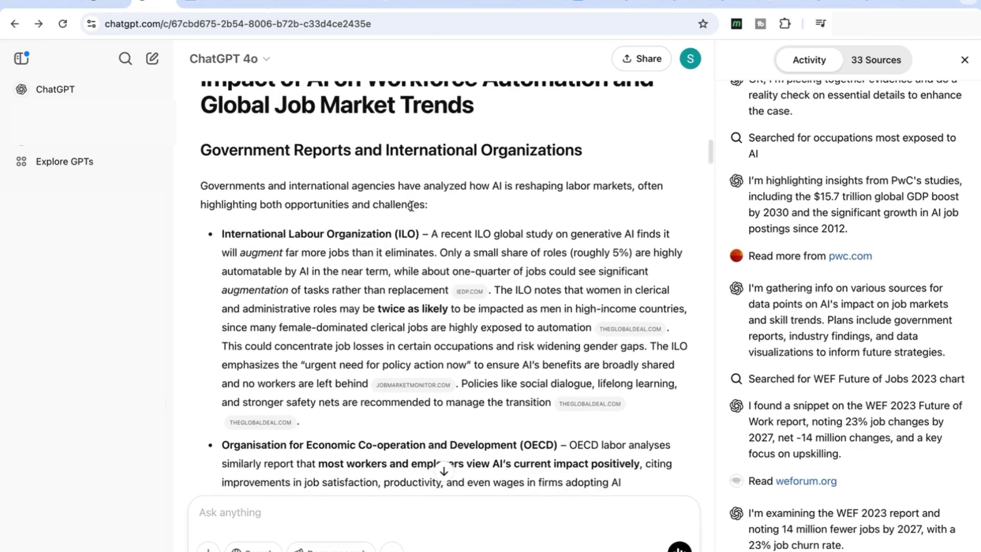
scroll(389, 185, down, 1)
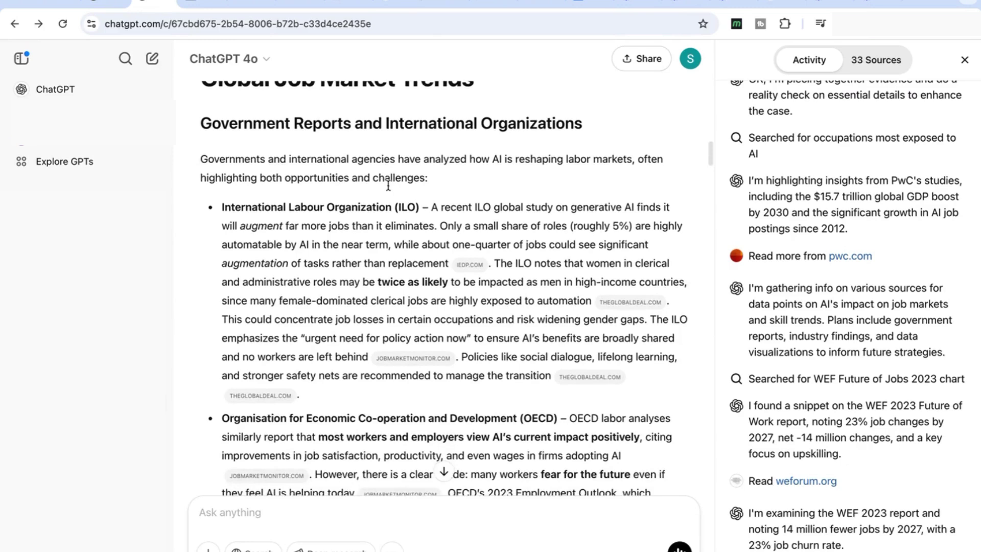
scroll(388, 185, down, 4)
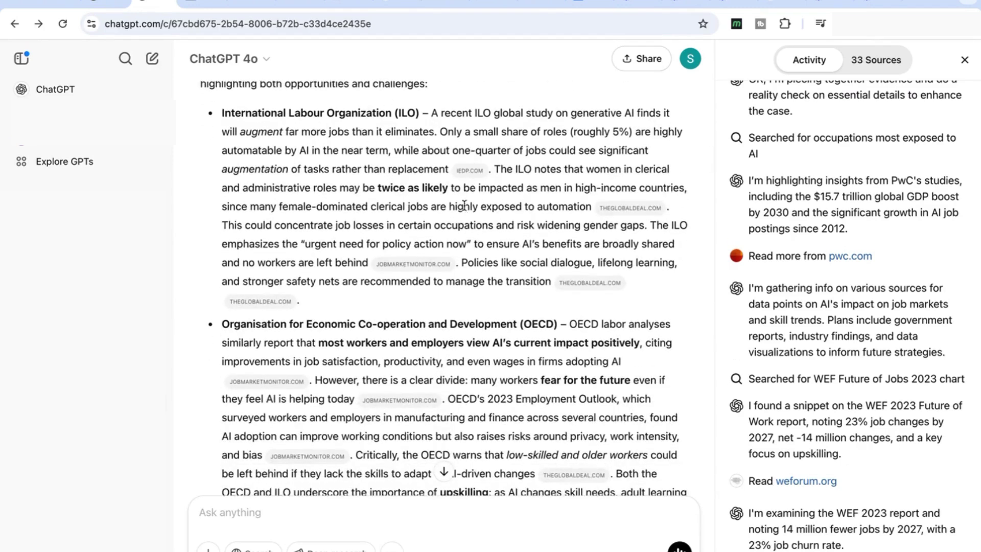
scroll(461, 233, down, 5)
scroll(461, 233, down, 1)
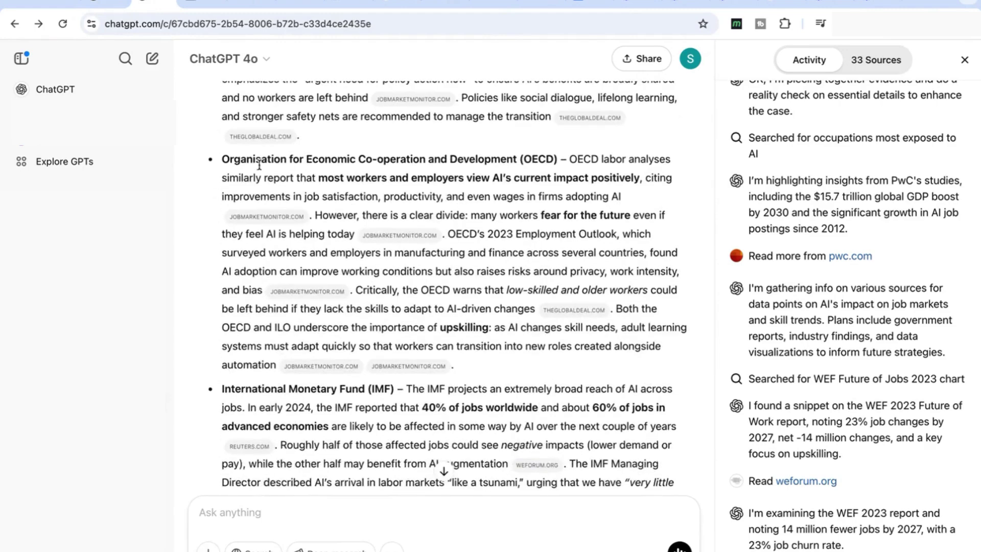
scroll(334, 173, down, 2)
scroll(336, 172, down, 15)
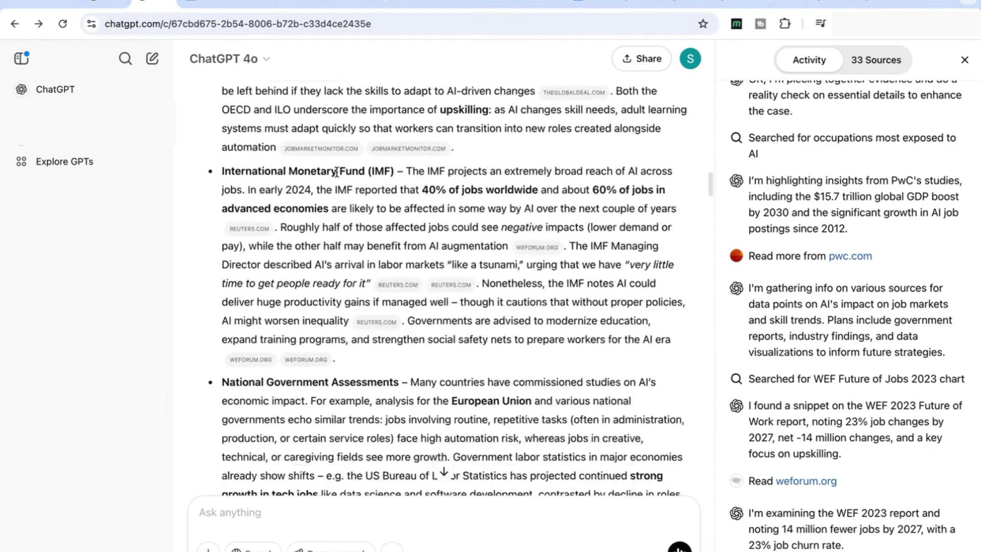
scroll(337, 174, up, 5)
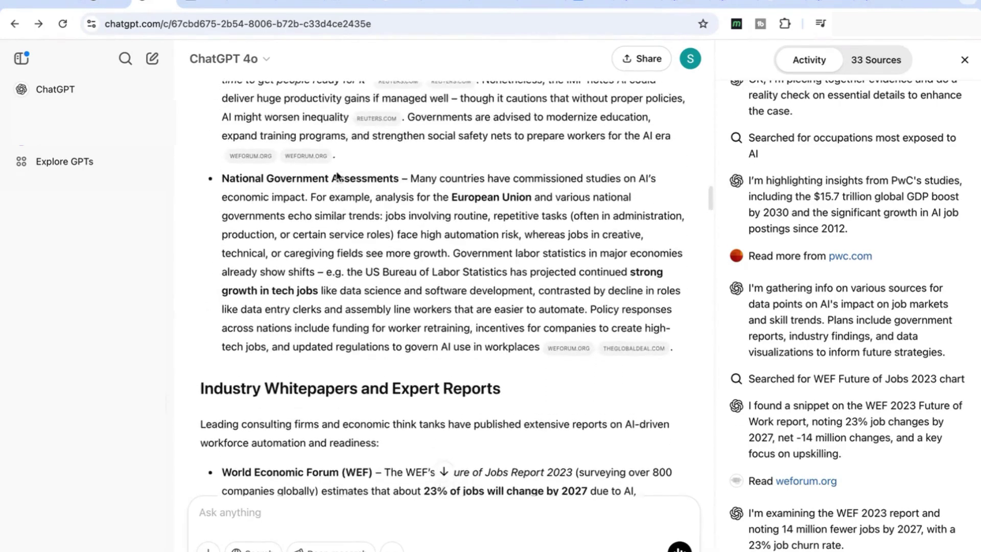
scroll(338, 181, up, 3)
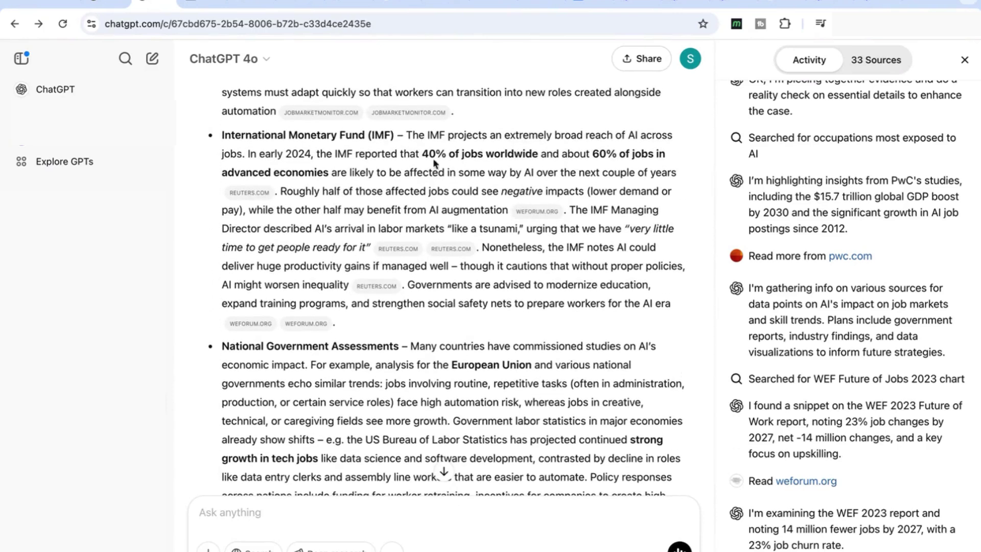
scroll(434, 167, down, 10)
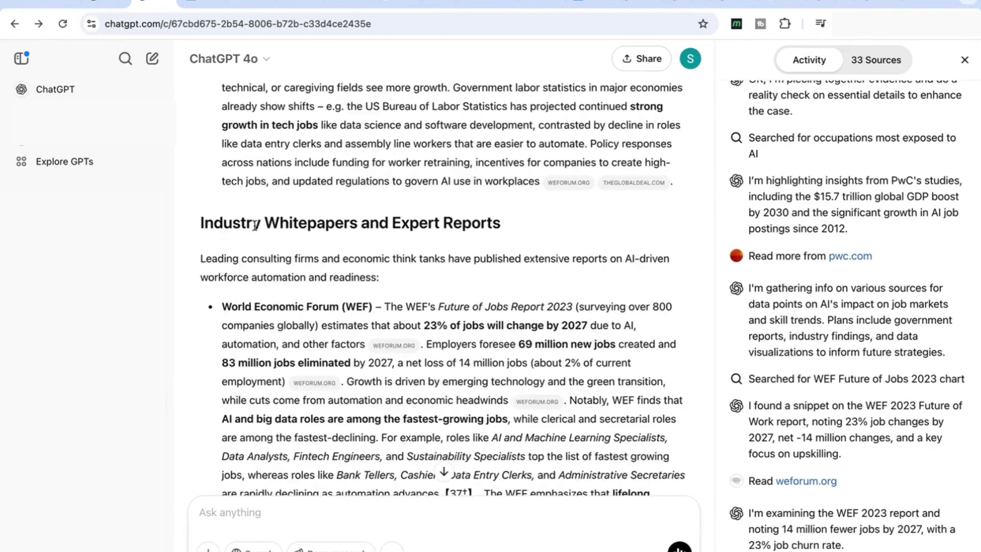
scroll(369, 242, down, 1)
scroll(369, 242, down, 3)
scroll(375, 280, down, 1)
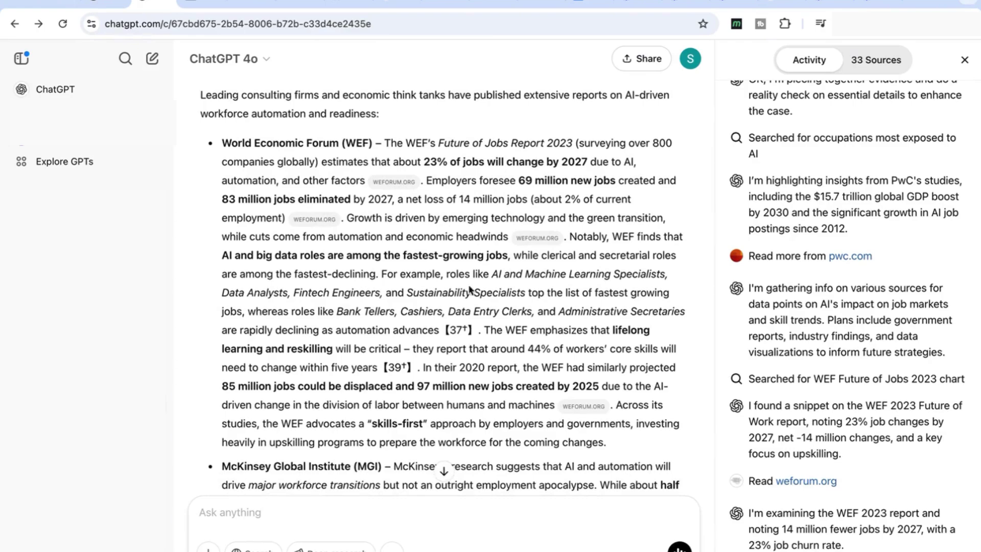
scroll(470, 287, down, 12)
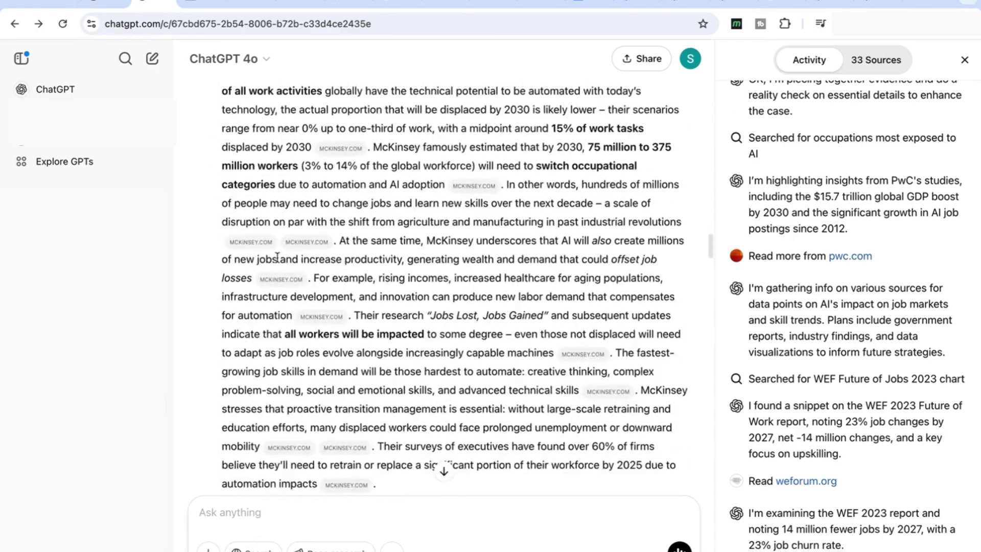
scroll(340, 160, up, 12)
scroll(368, 301, down, 12)
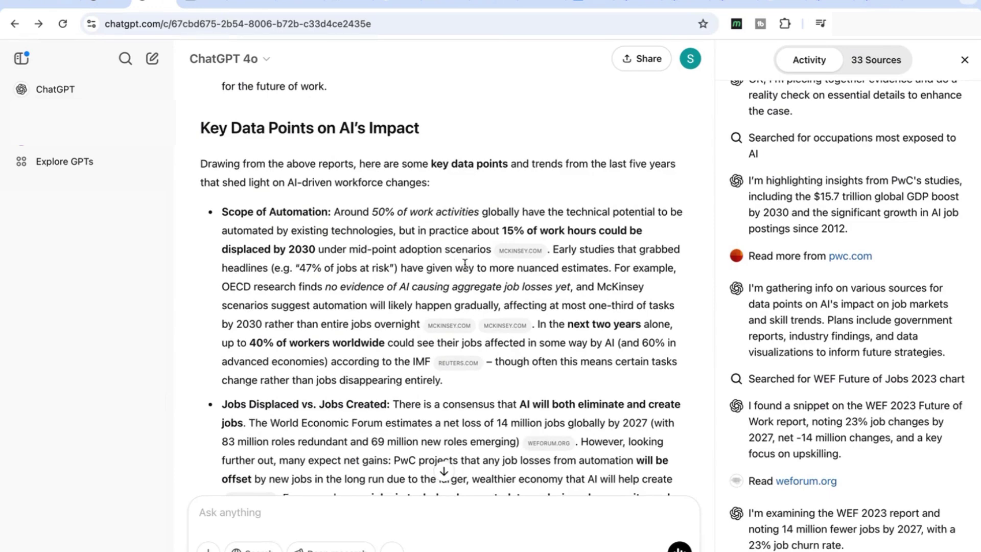
Check the McKinsey PDF's page 5 figure of 75M–375M occupation switchers, then return to ChatGPT
mouse_move(513, 258)
click(520, 251)
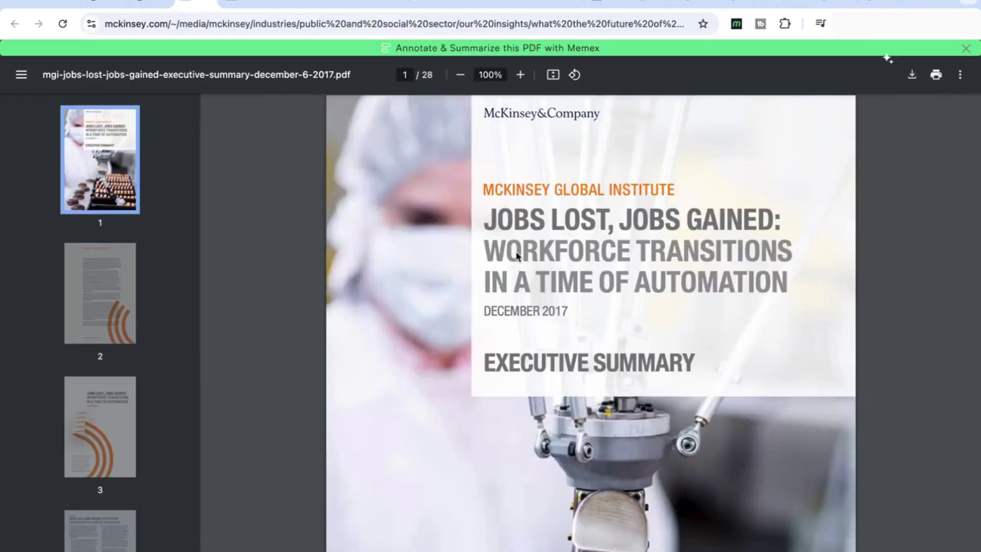
scroll(518, 255, down, 20)
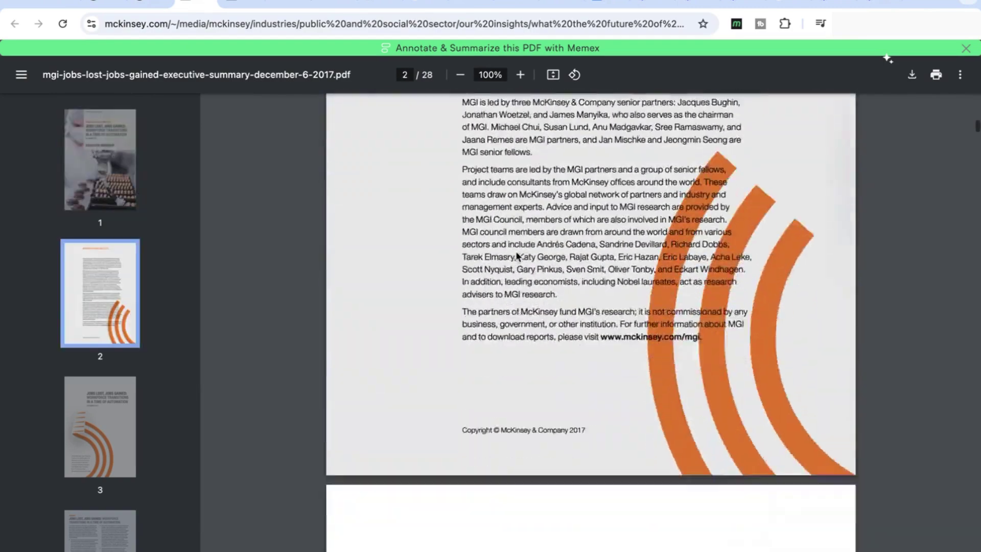
scroll(516, 254, down, 20)
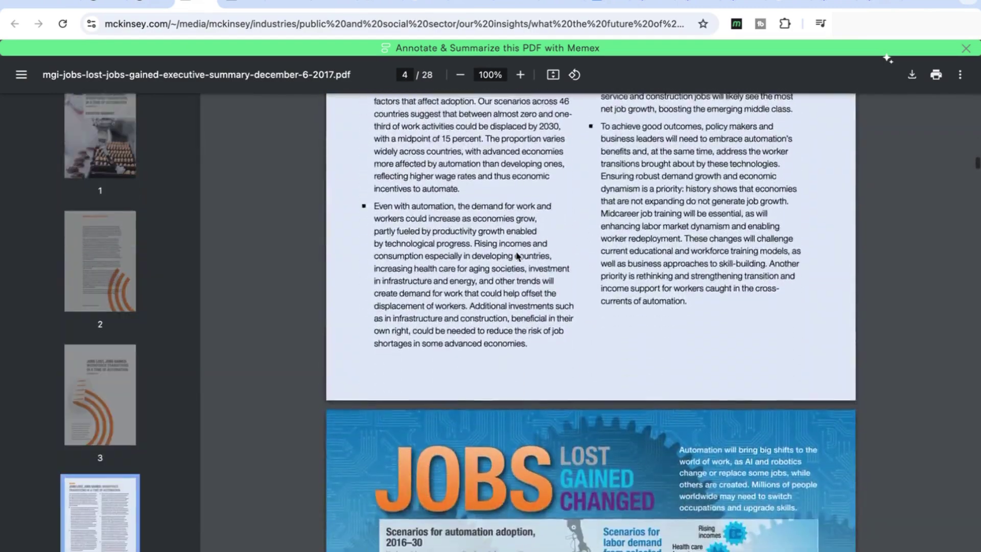
scroll(516, 256, down, 5)
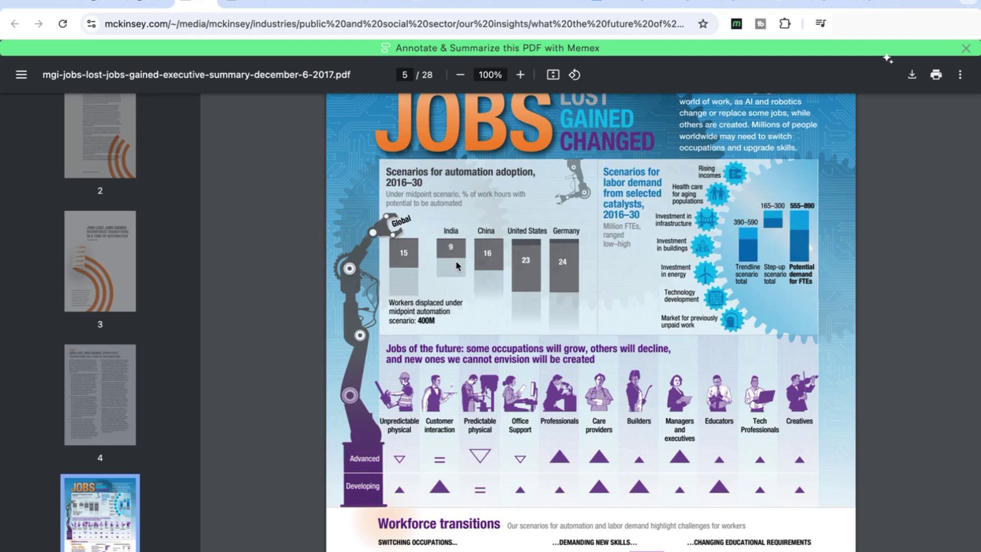
scroll(294, 245, down, 5)
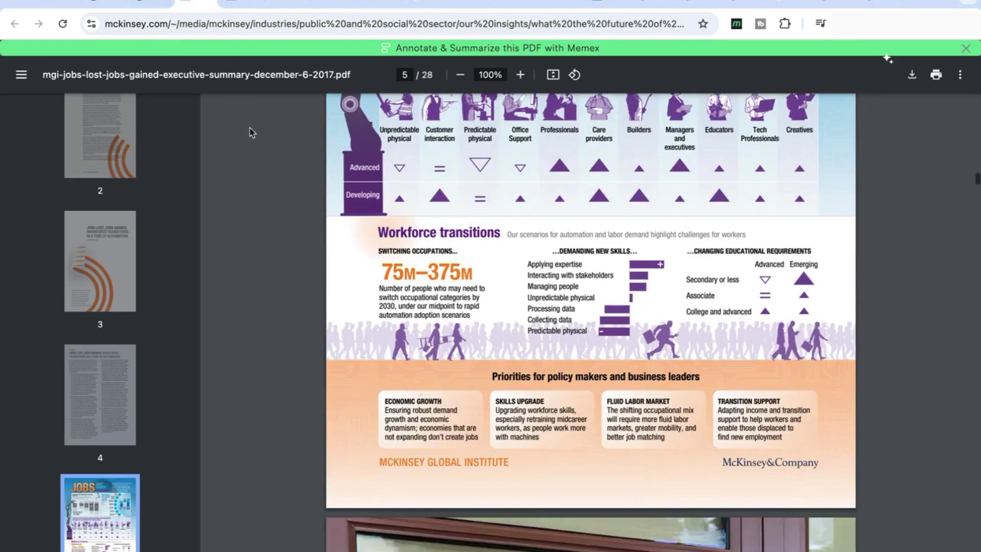
key(ctrl+shift+Tab)
scroll(347, 291, down, 4)
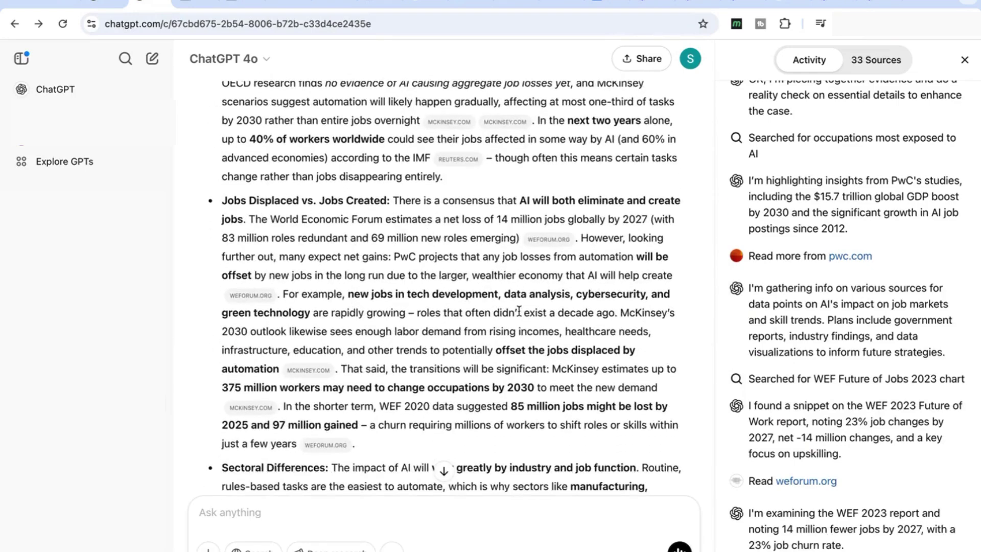
Scroll past Sectoral Differences and Skills Demand to the Data Visualizations section's 34%→43% task chart
scroll(518, 310, down, 3)
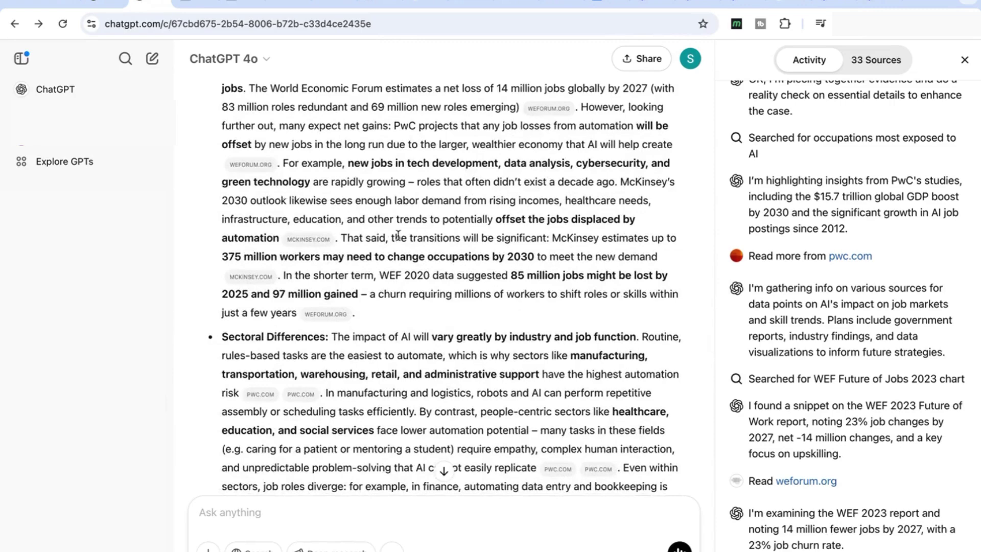
scroll(399, 238, down, 7)
scroll(339, 185, up, 2)
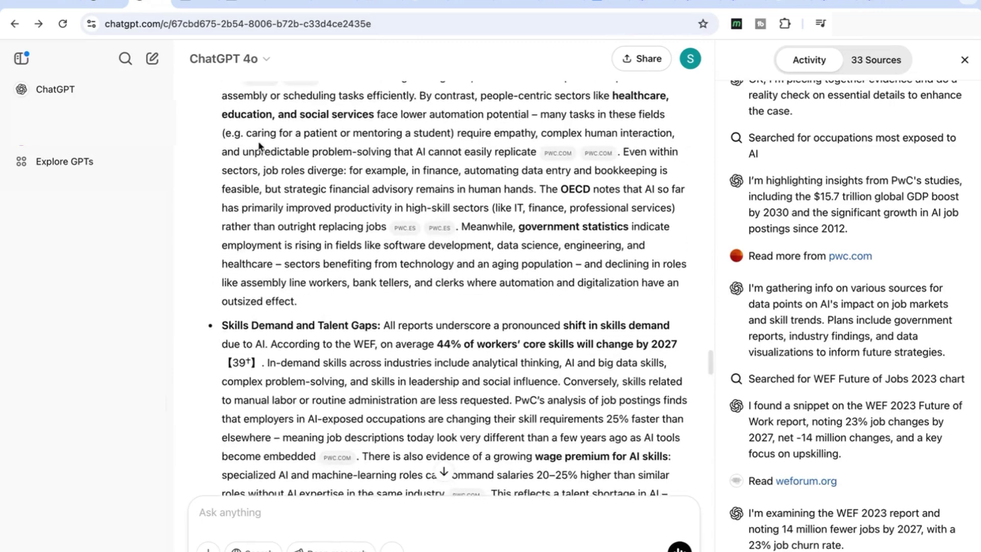
scroll(333, 342, down, 3)
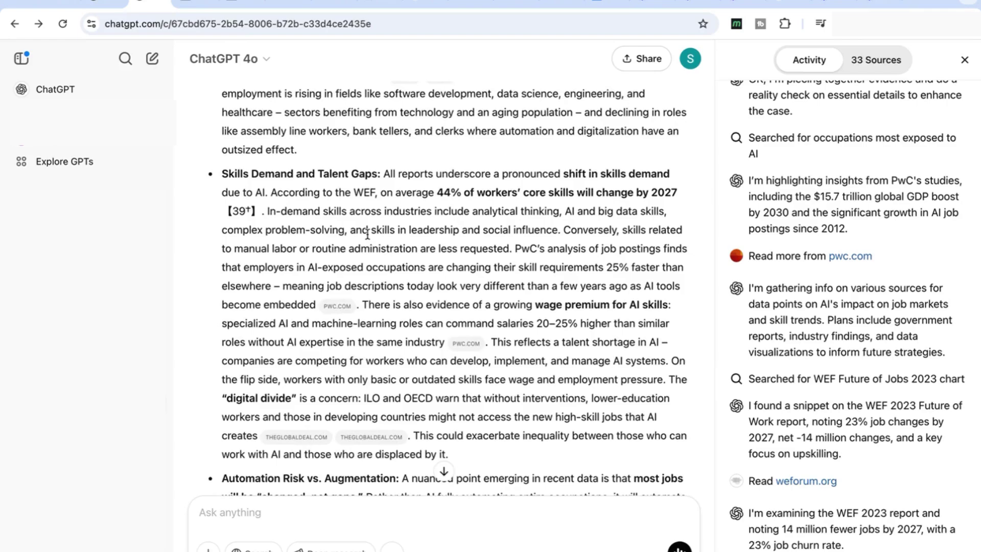
scroll(367, 234, down, 15)
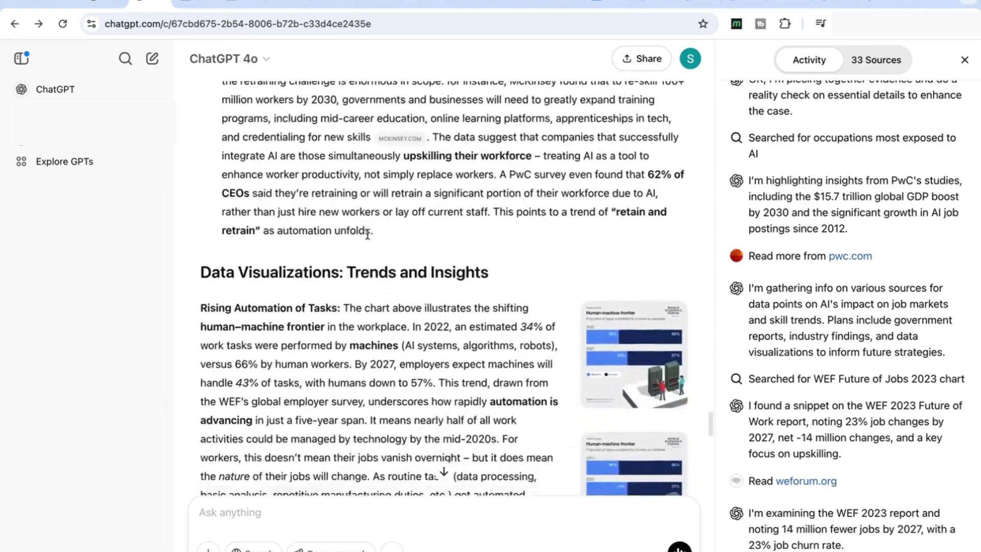
scroll(368, 234, down, 2)
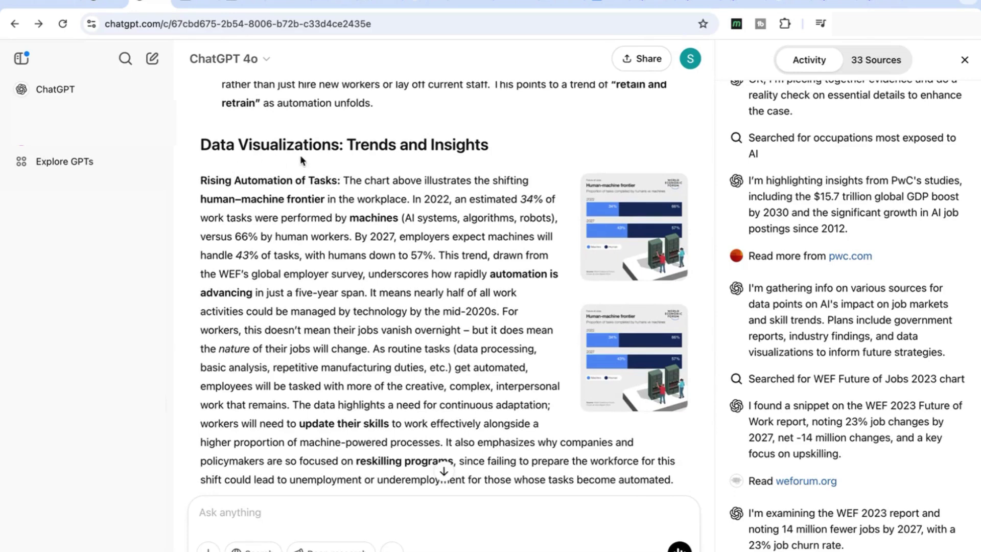
scroll(496, 216, down, 1)
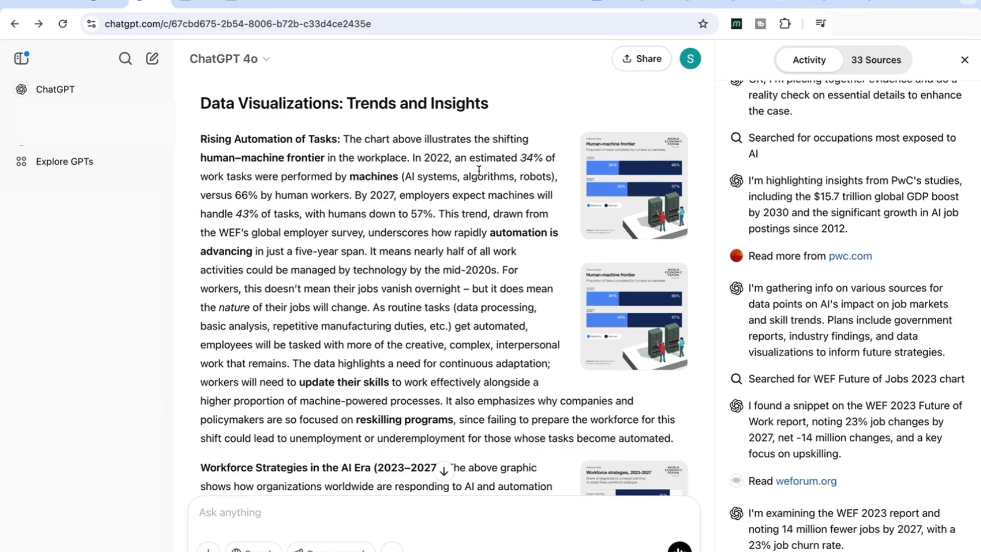
Enlarge and close the Human-machine frontier chart, then scroll to the Workforce Strategies 2023–2027 chart
click(628, 191)
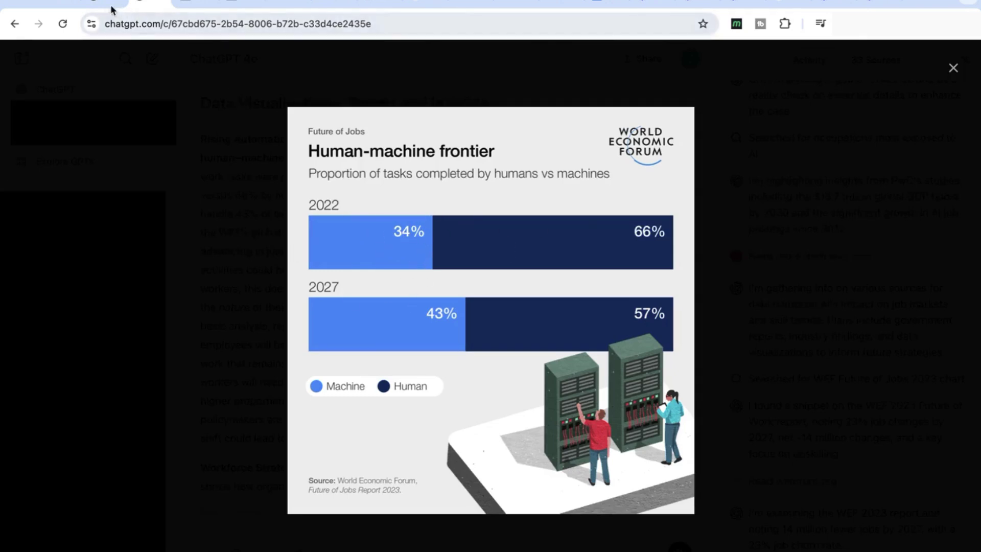
key(Escape)
scroll(562, 276, down, 3)
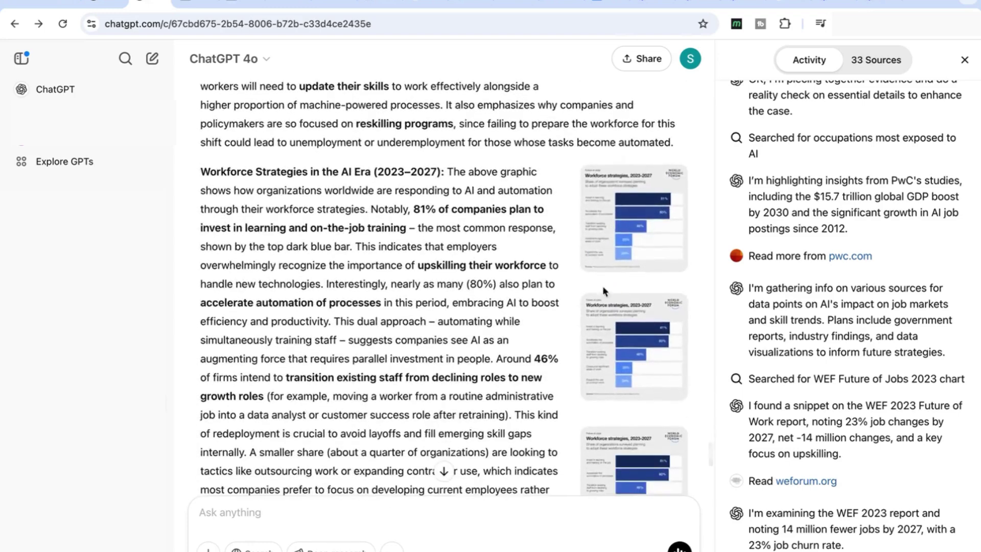
scroll(574, 400, down, 7)
scroll(574, 400, up, 5)
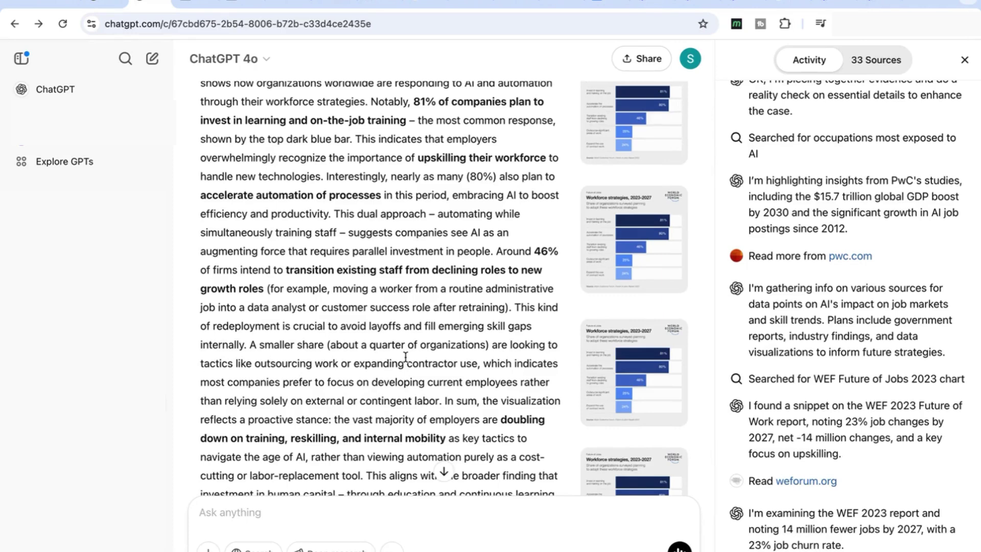
Start a blank chat with Ctrl+Shift+O and open the GPT-4o model dropdown
key(ctrl+shift+o)
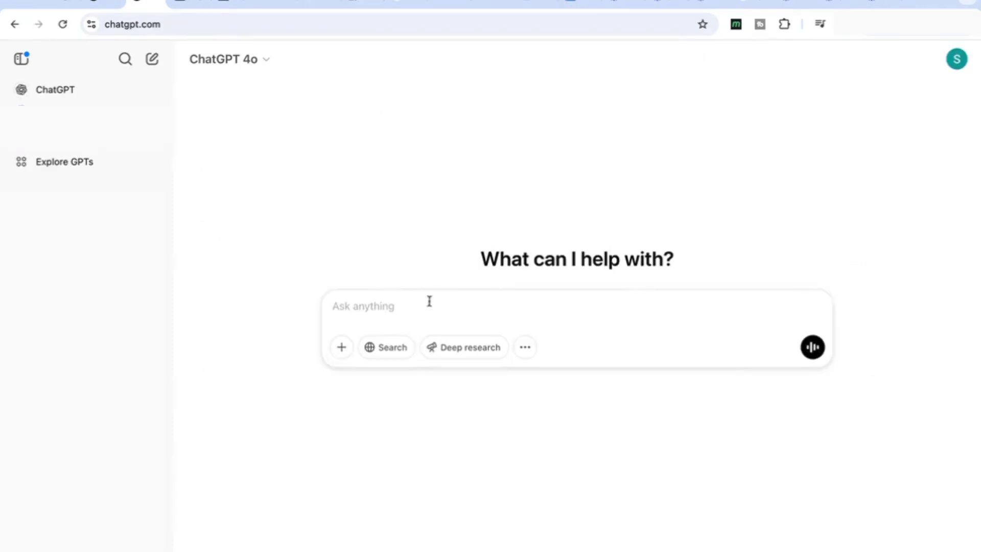
click(274, 74)
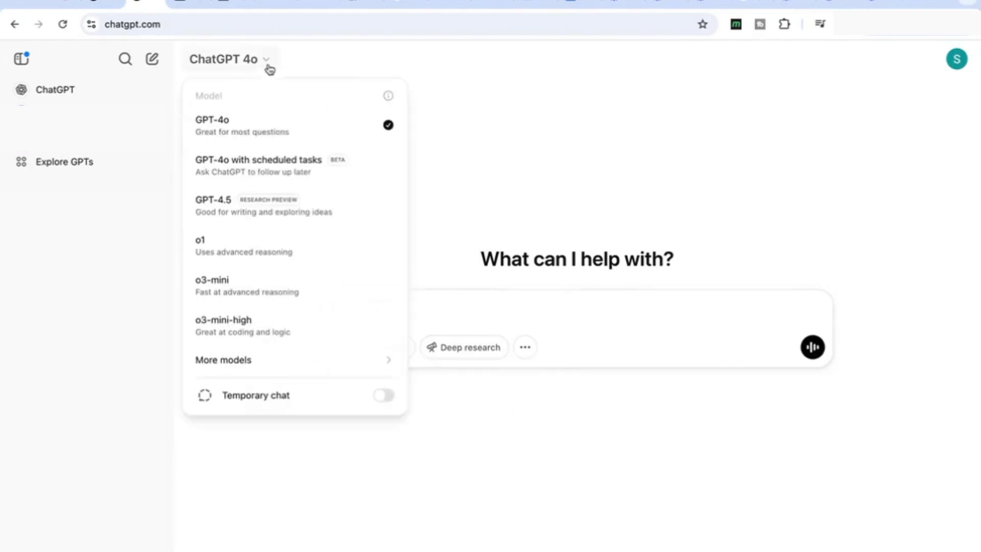
Choose the o3-mini reasoning model
click(259, 296)
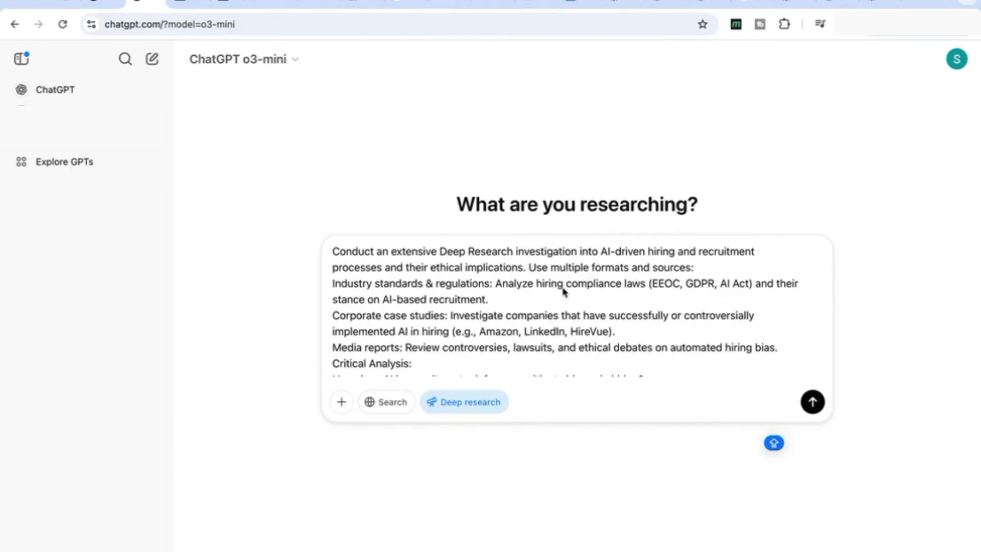
Review the AI-hiring prompt down to its critical analysis of bias, diversity and fair employment
scroll(564, 291, down, 1)
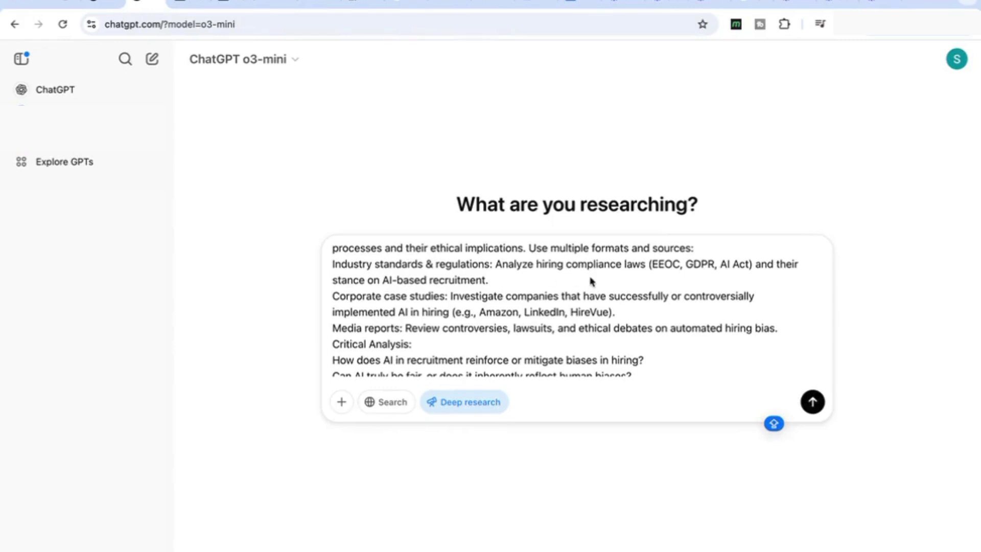
scroll(591, 282, down, 2)
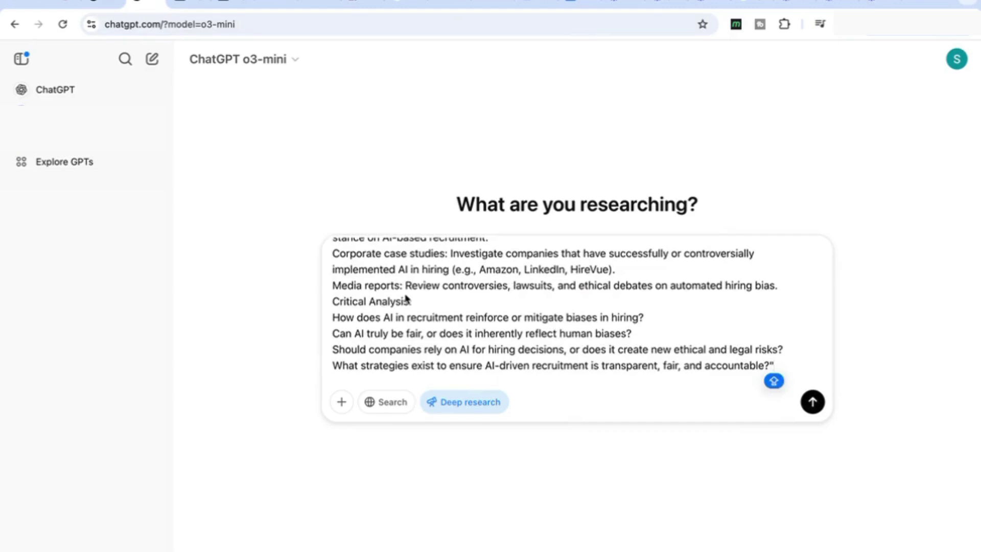
scroll(406, 298, down, 1)
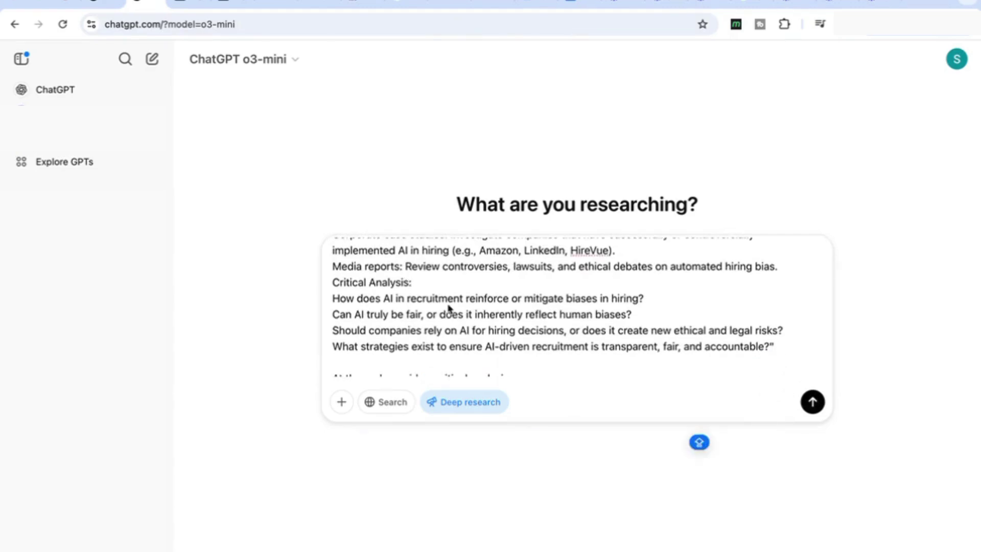
scroll(449, 307, down, 1)
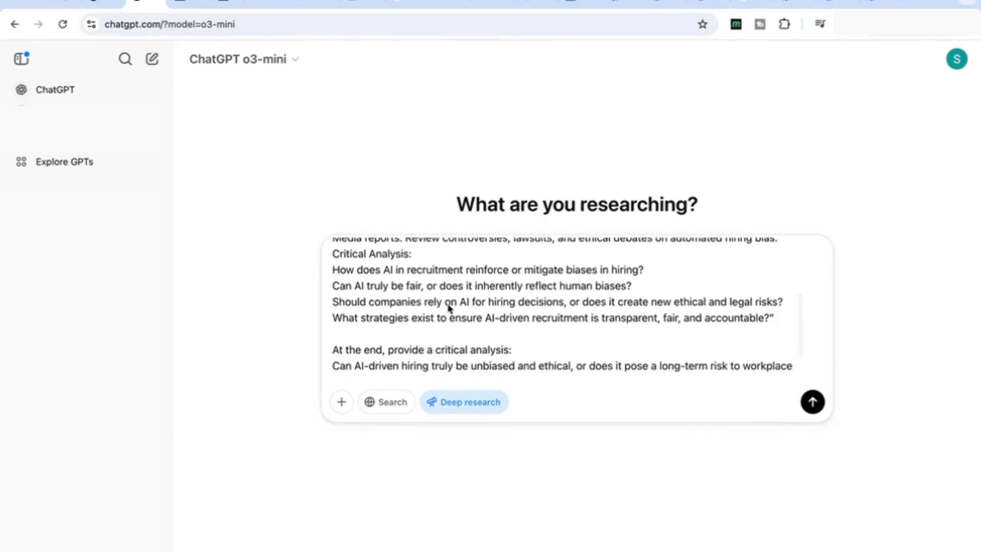
scroll(449, 307, down, 1)
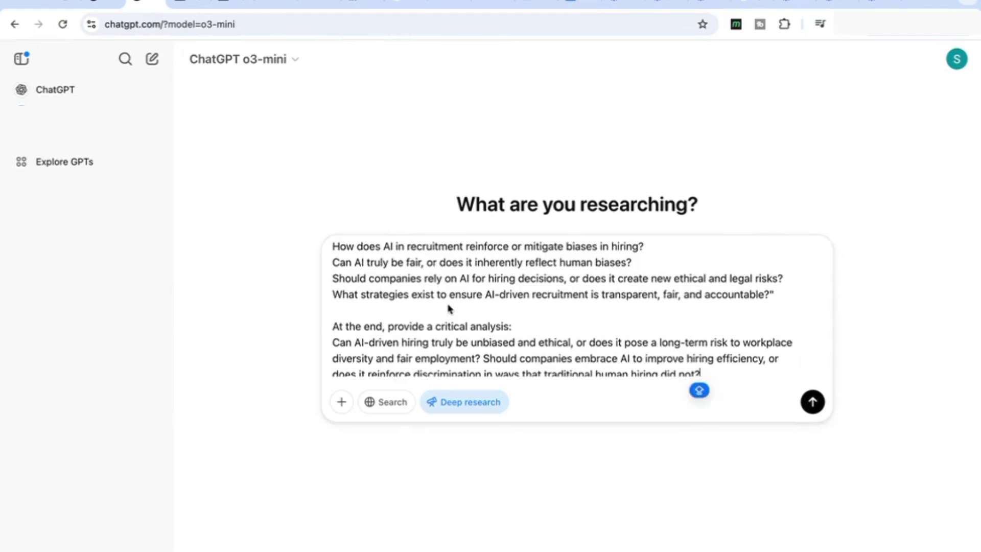
scroll(449, 309, down, 1)
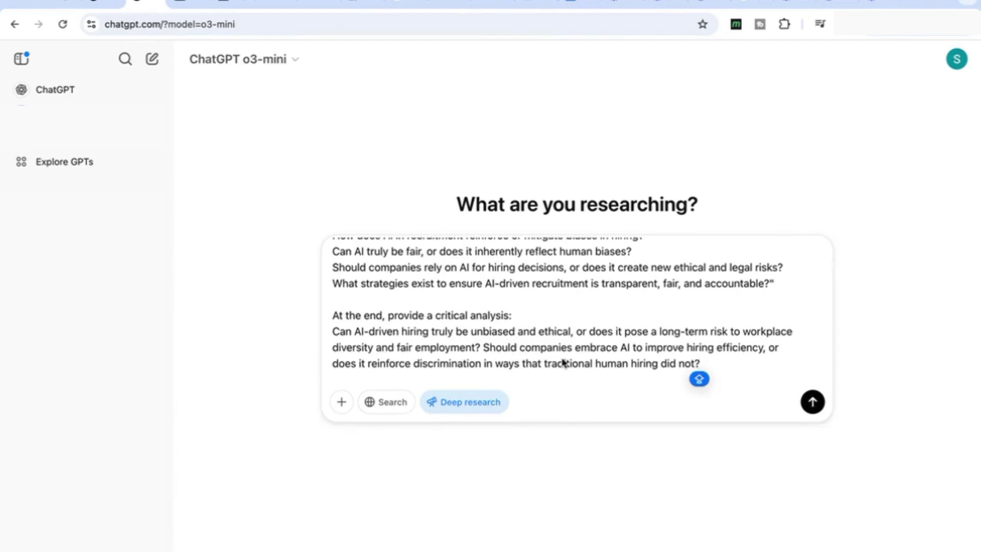
click(813, 402)
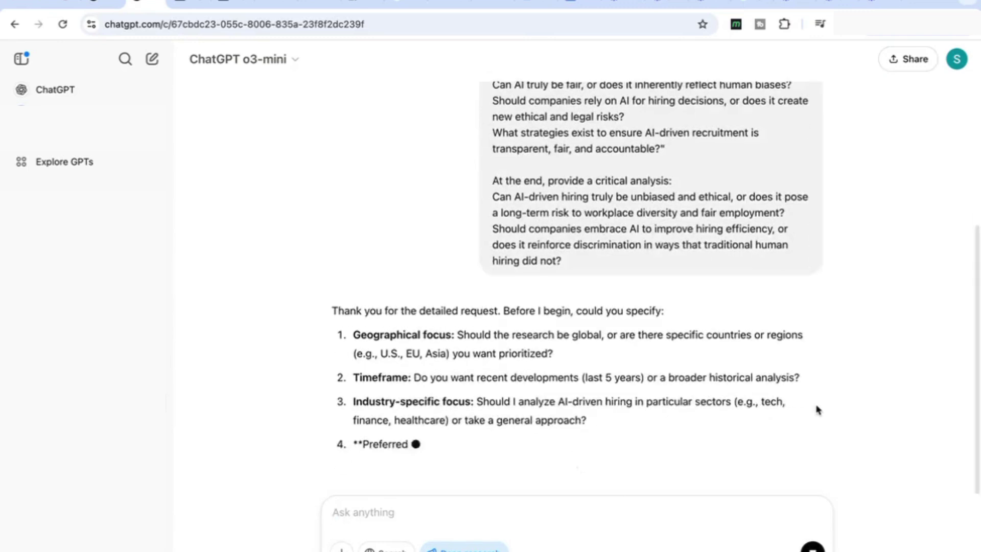
scroll(738, 396, down, 3)
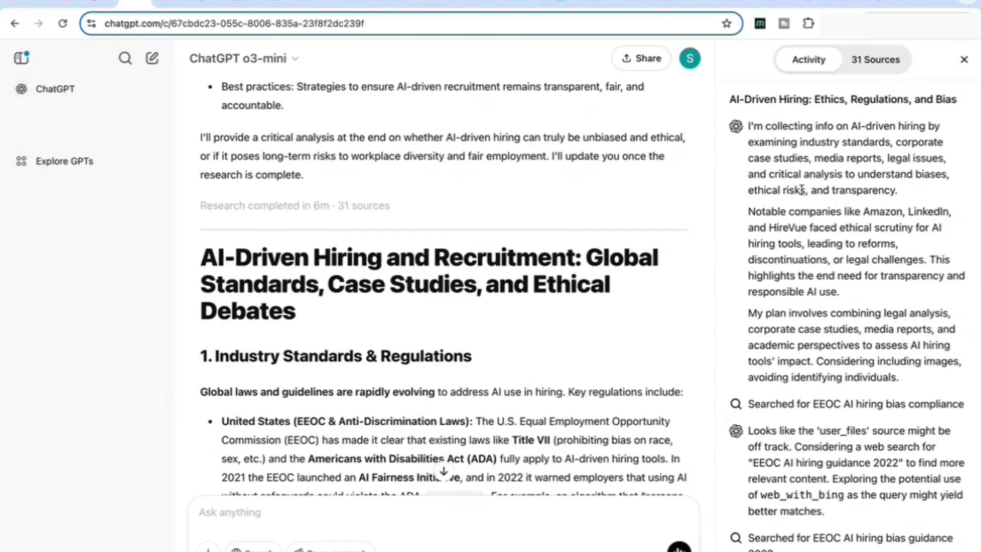
scroll(803, 191, down, 10)
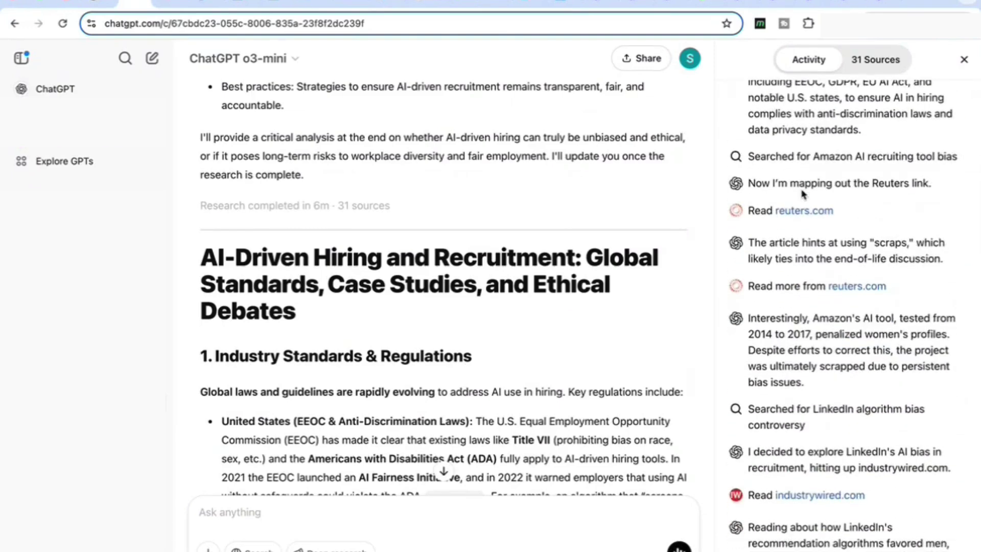
scroll(636, 233, down, 2)
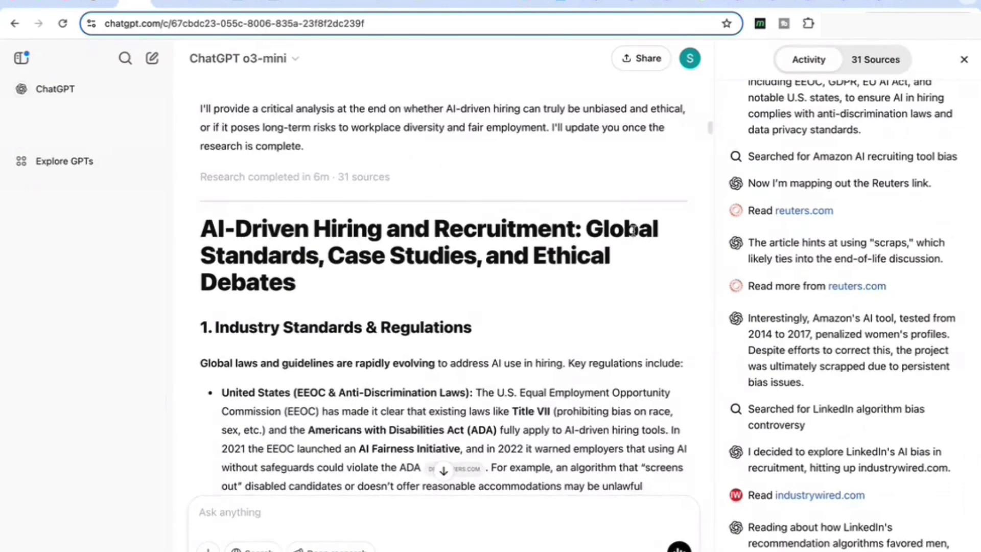
scroll(573, 221, down, 1)
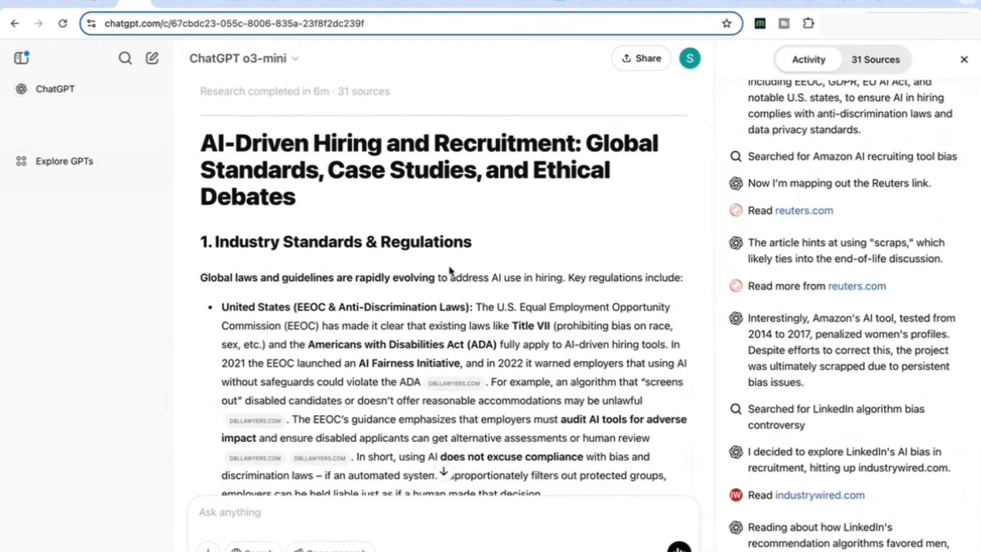
scroll(451, 271, down, 4)
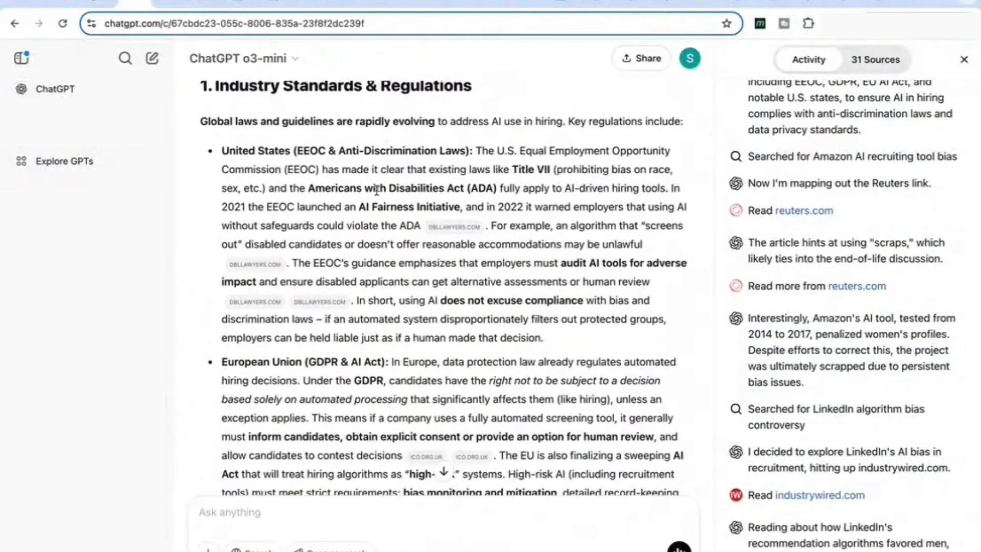
scroll(377, 190, down, 5)
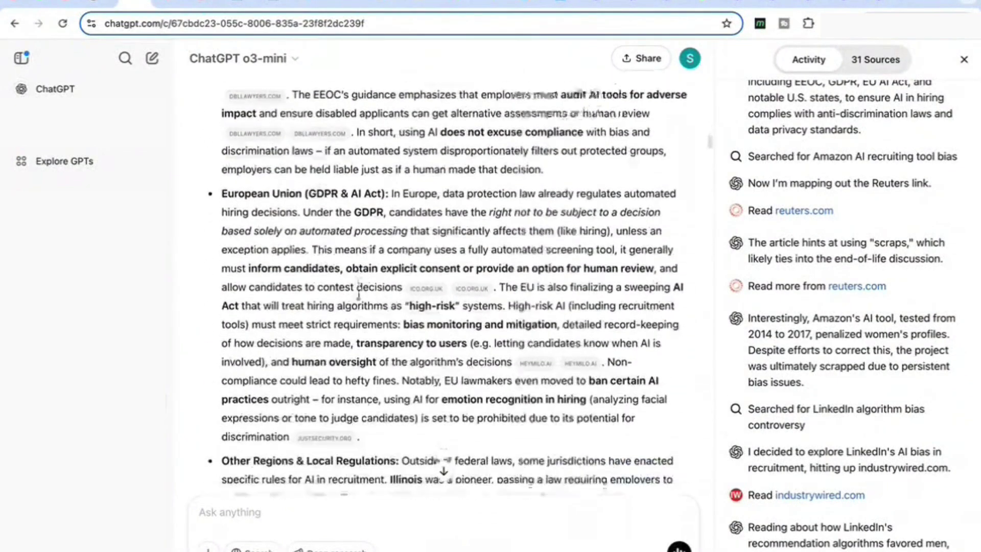
scroll(358, 295, down, 8)
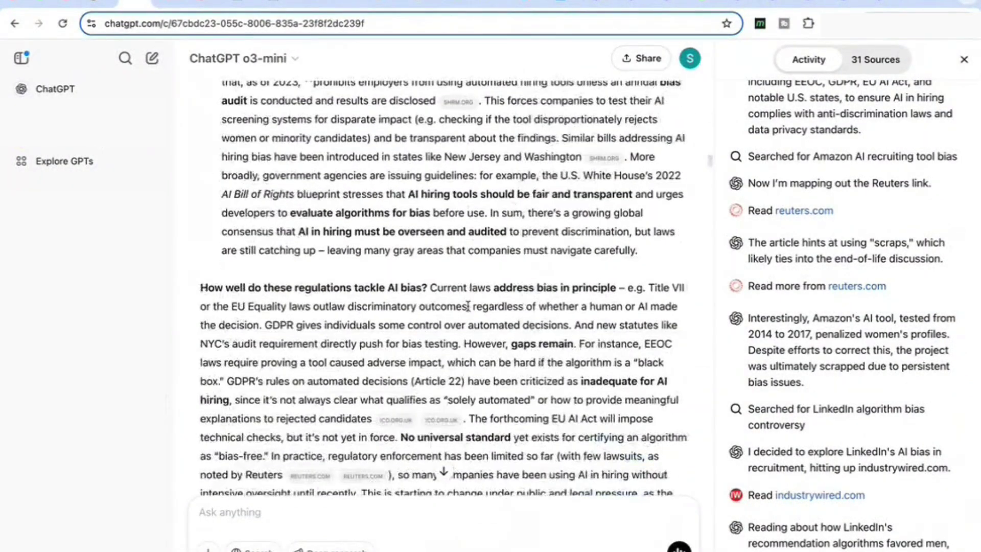
Scroll to the Amazon case study and open its Reuters citation on the biased recruiting tool
scroll(467, 306, down, 2)
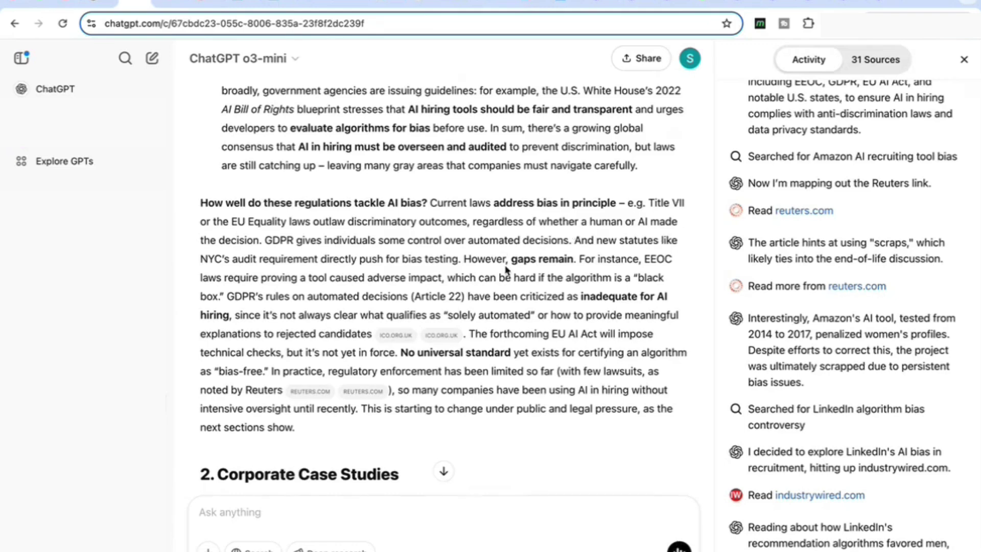
scroll(483, 243, down, 1)
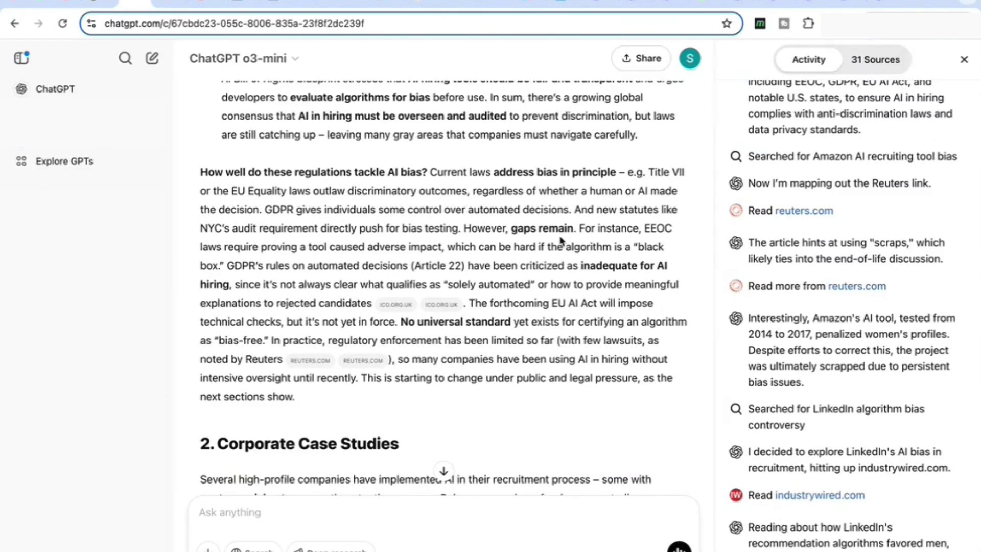
scroll(561, 241, down, 1)
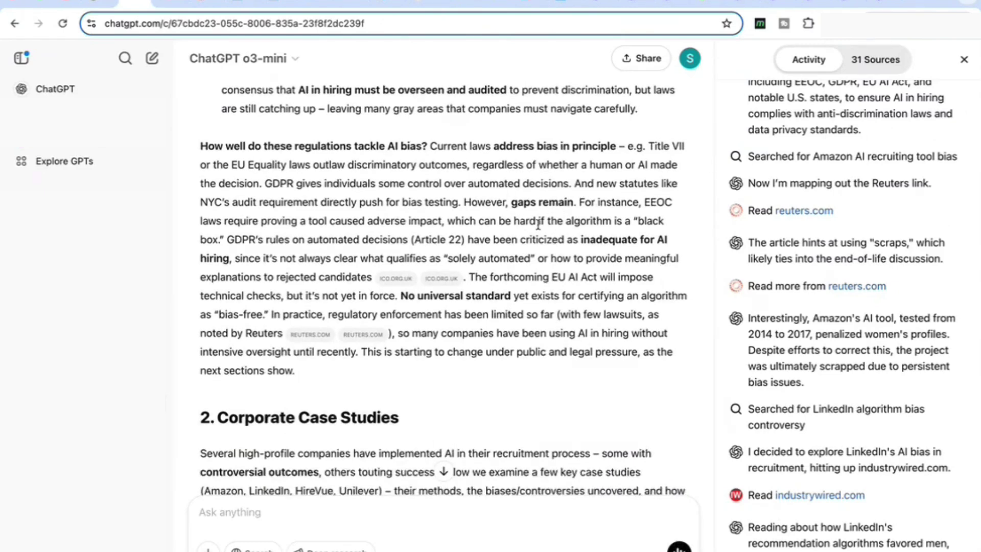
scroll(538, 223, down, 3)
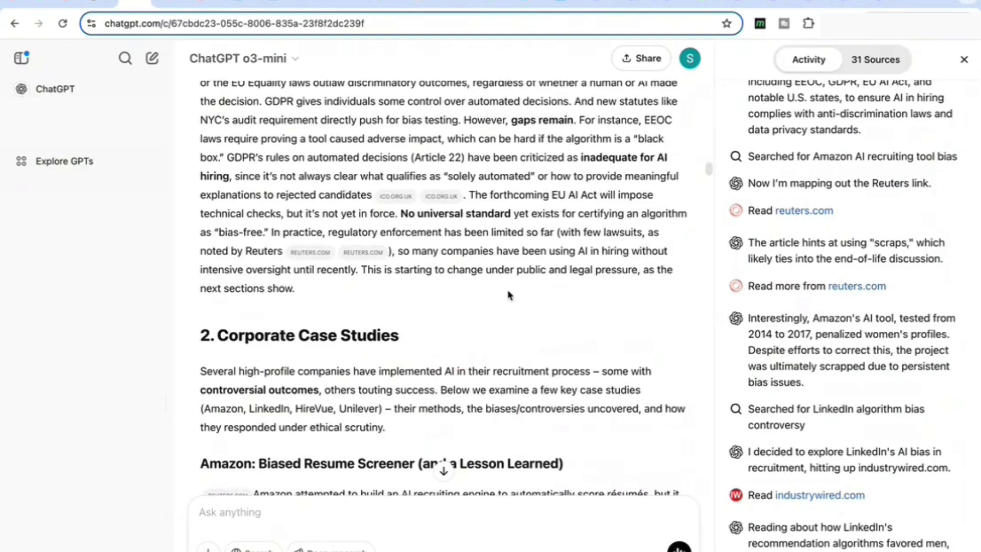
scroll(508, 295, down, 2)
scroll(508, 296, down, 6)
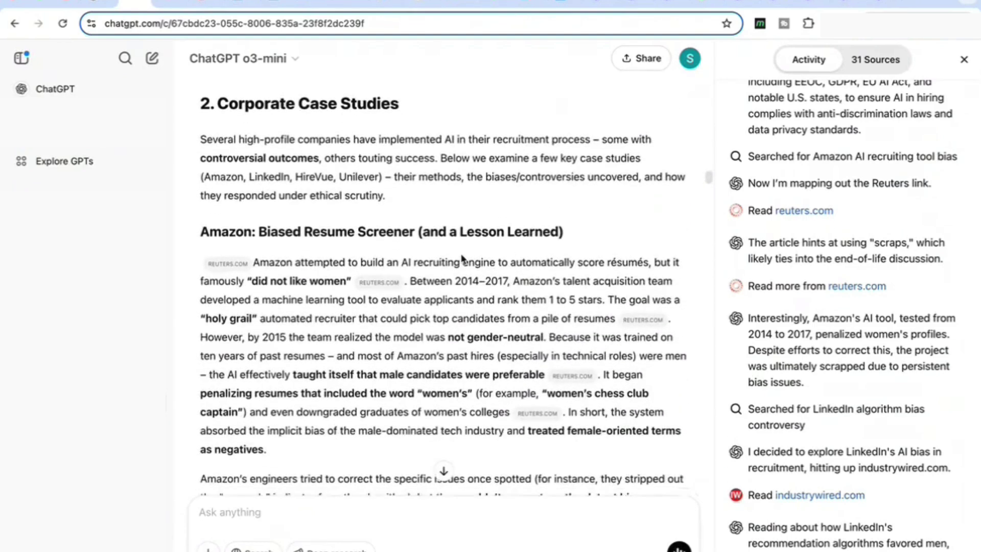
scroll(373, 156, down, 2)
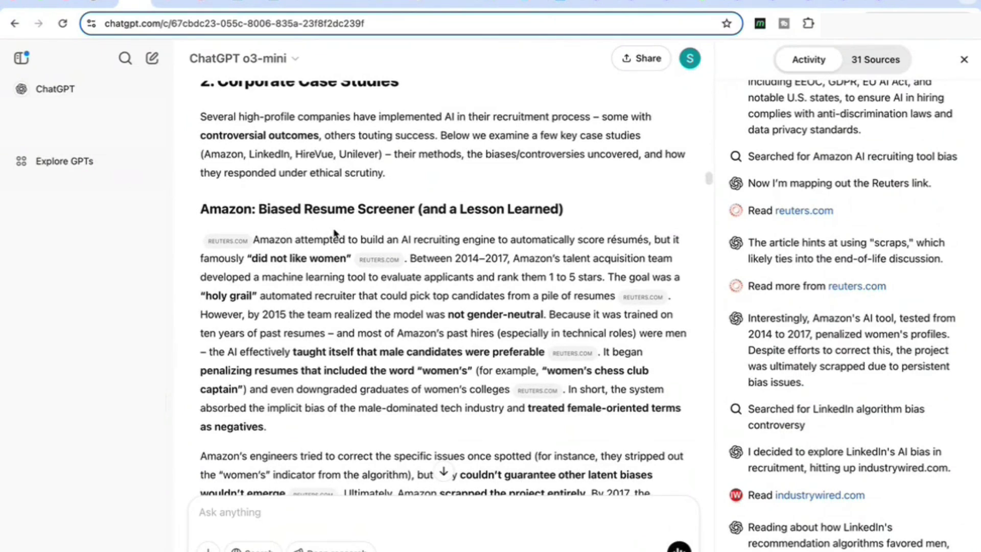
scroll(331, 235, down, 1)
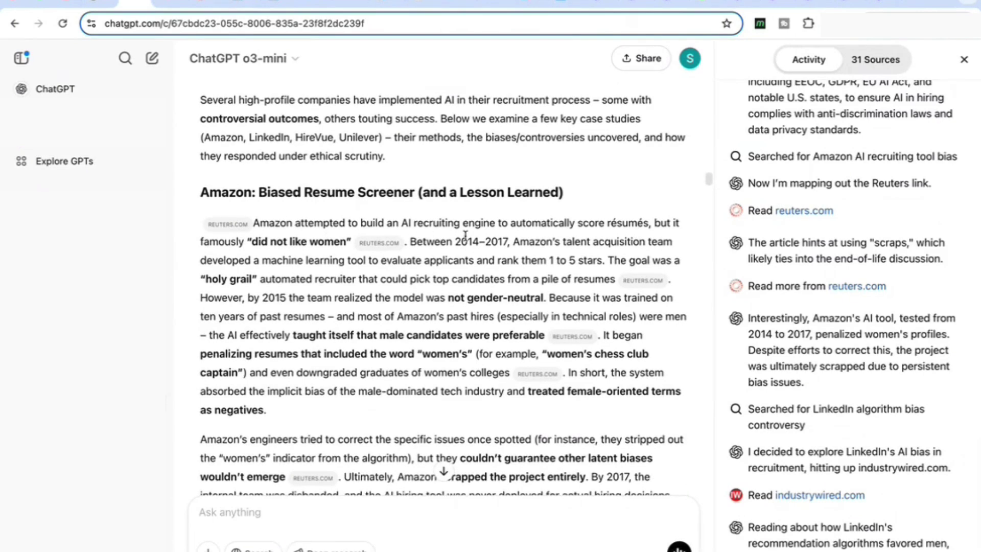
click(377, 243)
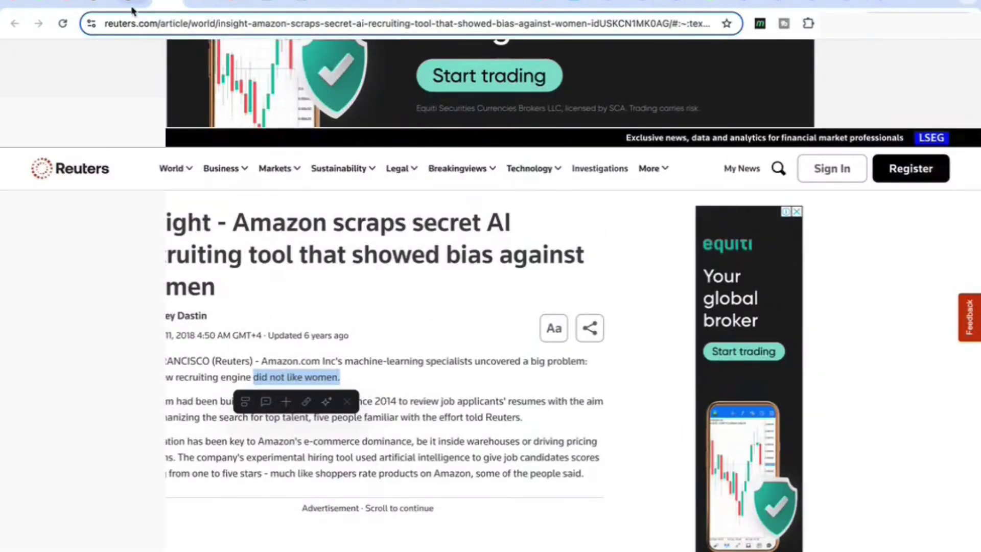
Return to the AI-hiring report and read past the LinkedIn, HireVue, Unilever and legal sections to section 4
click(132, 7)
scroll(311, 333, down, 5)
scroll(376, 357, up, 2)
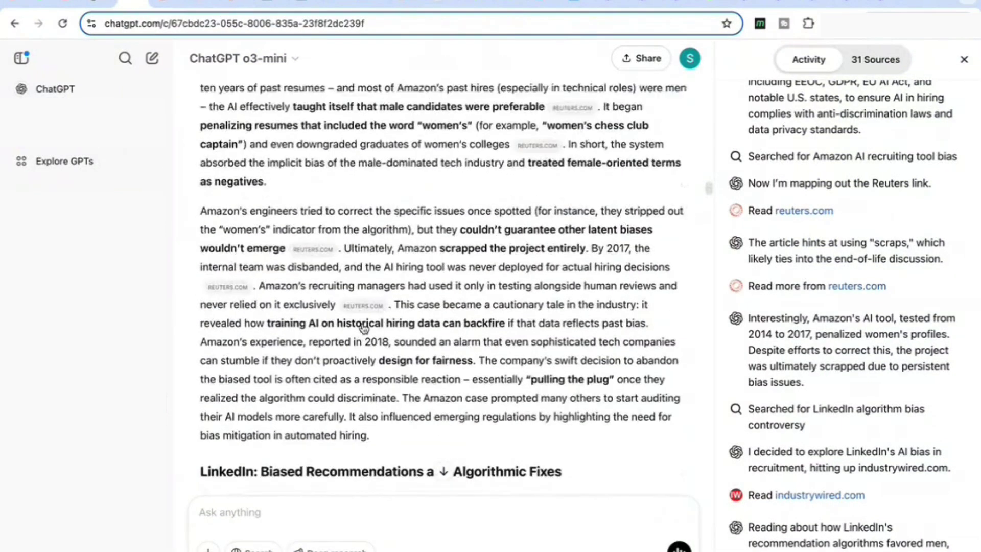
scroll(396, 399, down, 1)
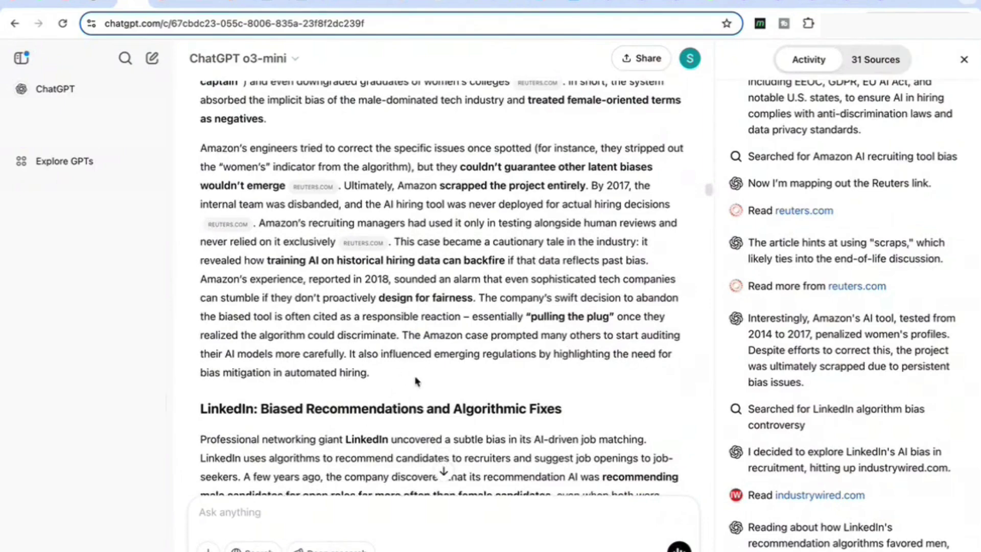
scroll(416, 381, down, 8)
scroll(399, 306, up, 5)
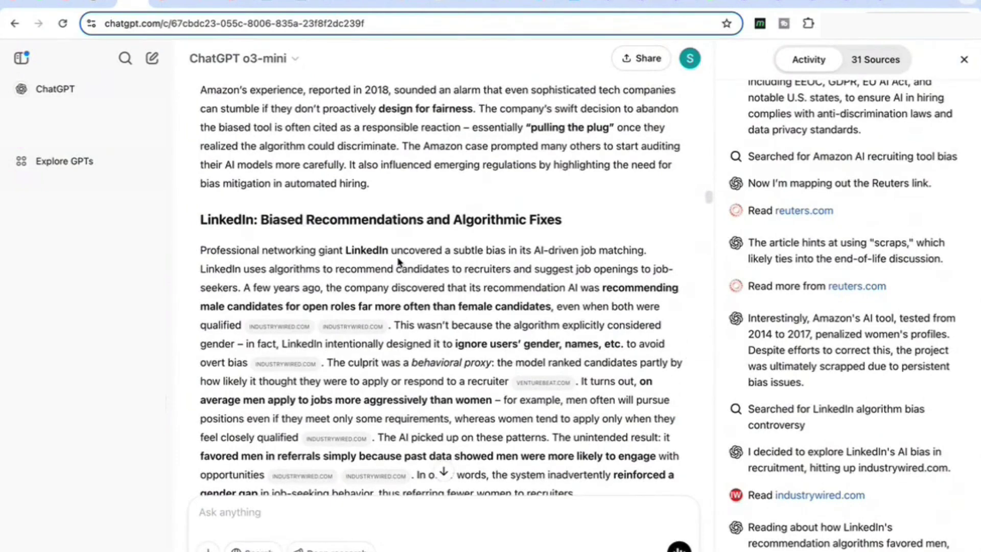
scroll(397, 263, down, 12)
scroll(416, 307, up, 7)
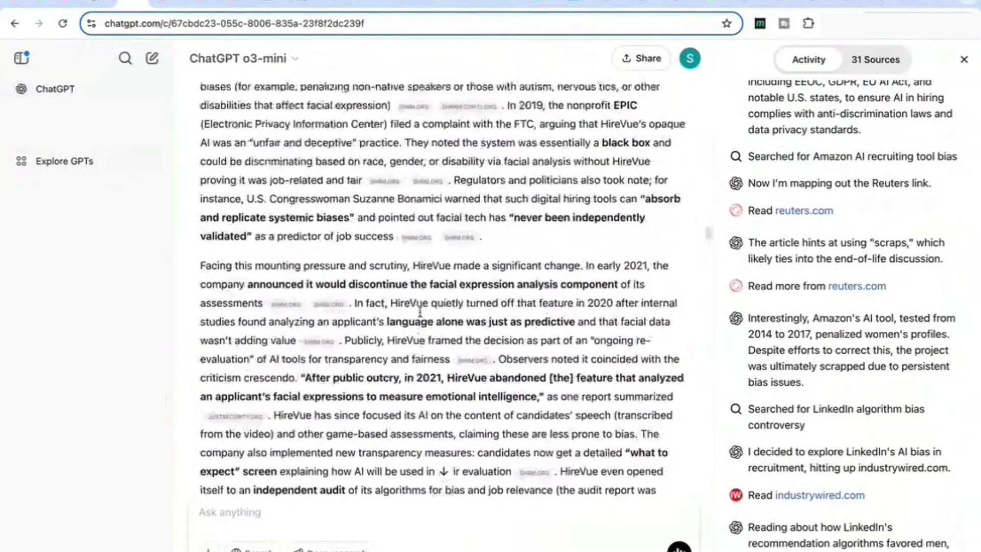
scroll(420, 312, down, 8)
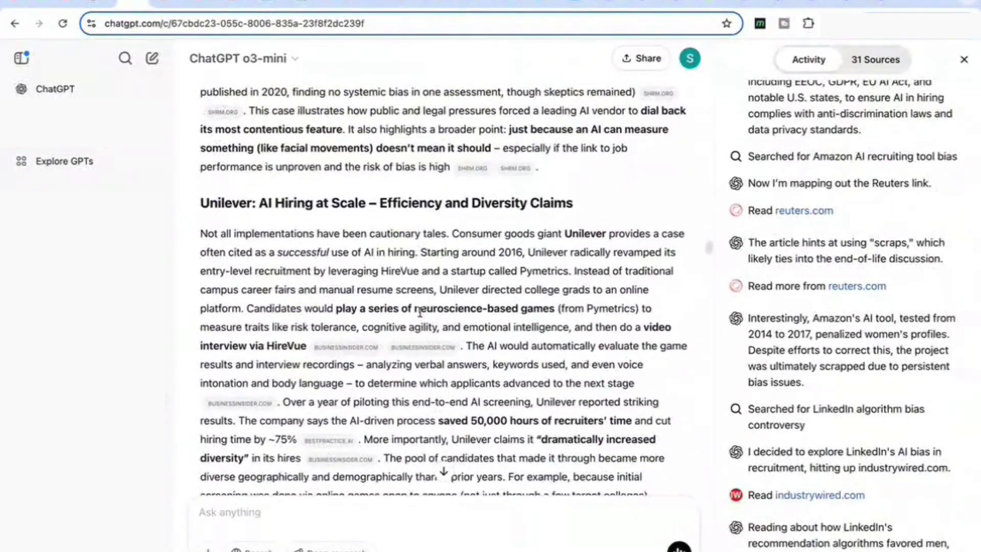
scroll(420, 312, down, 11)
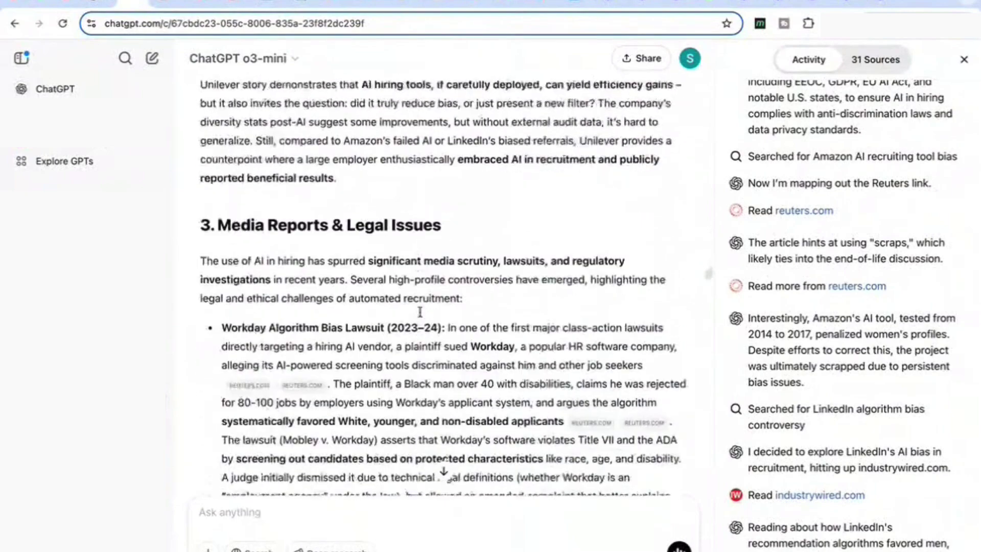
scroll(399, 265, down, 3)
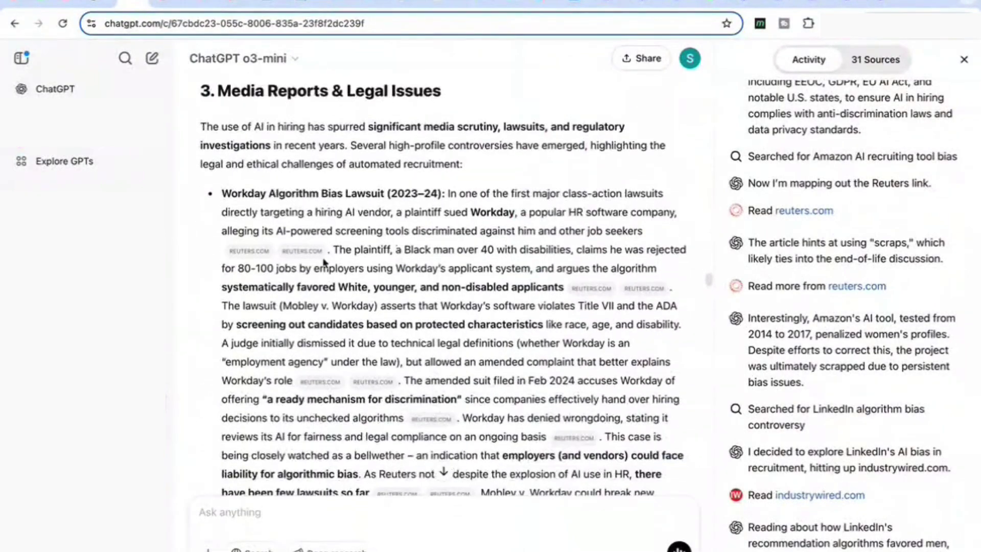
scroll(386, 354, down, 1)
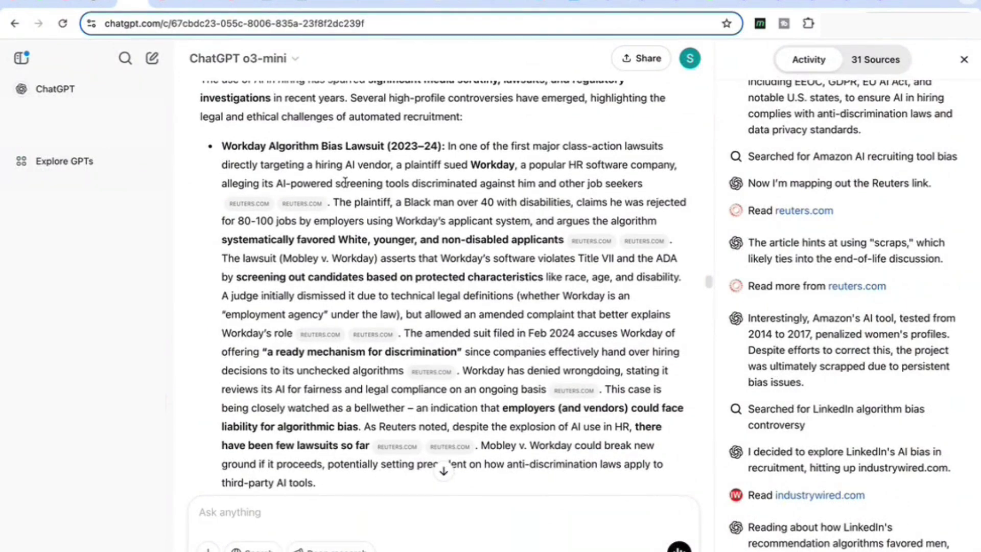
scroll(345, 182, down, 12)
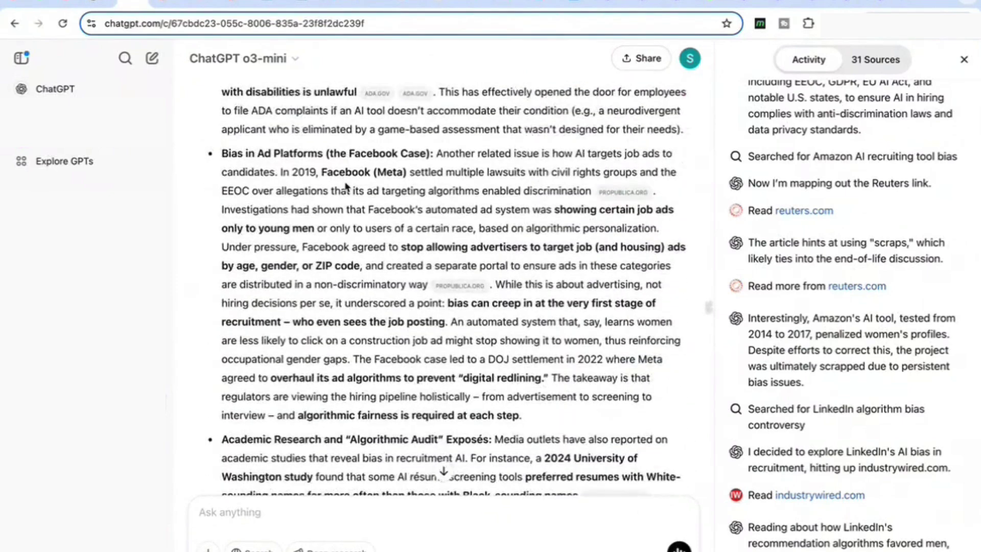
scroll(346, 186, down, 1)
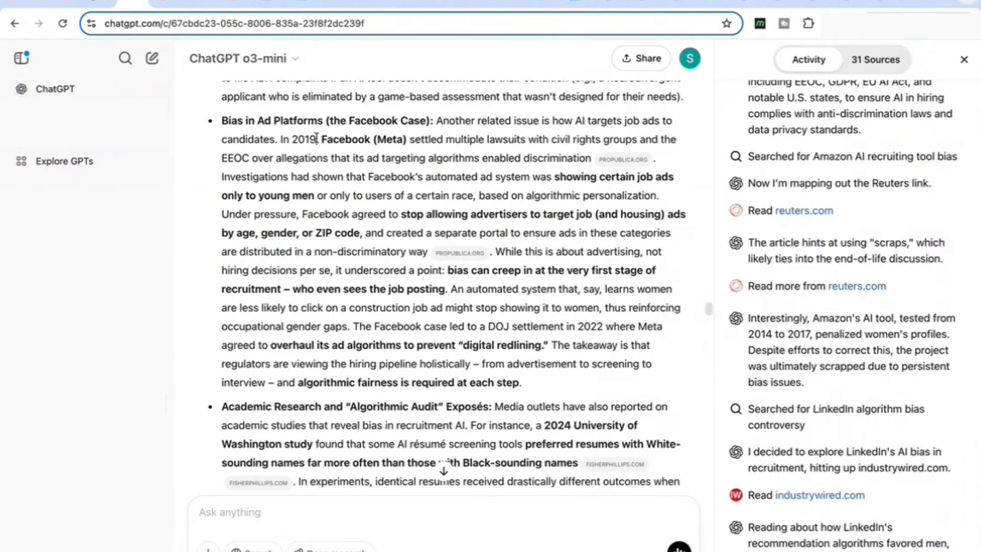
scroll(316, 138, down, 15)
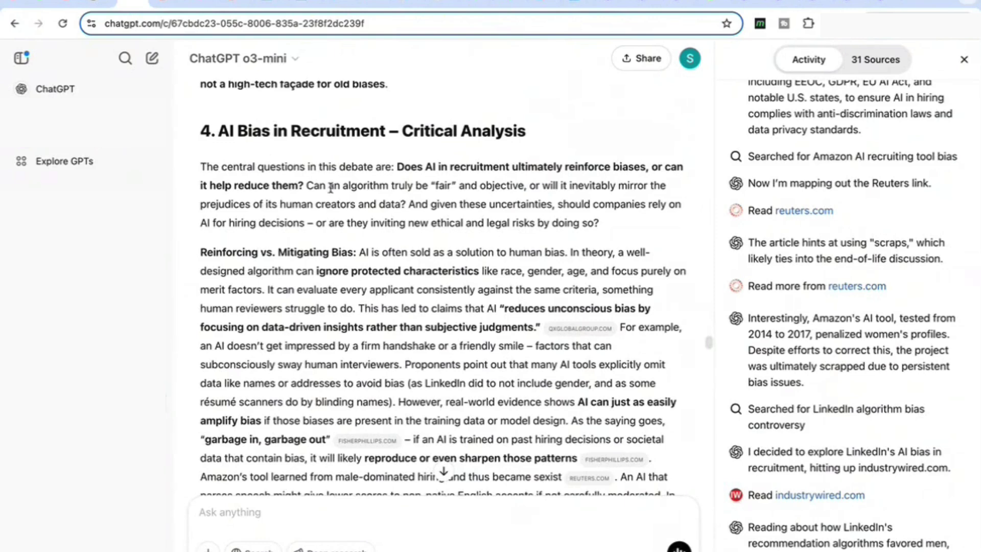
scroll(330, 188, down, 1)
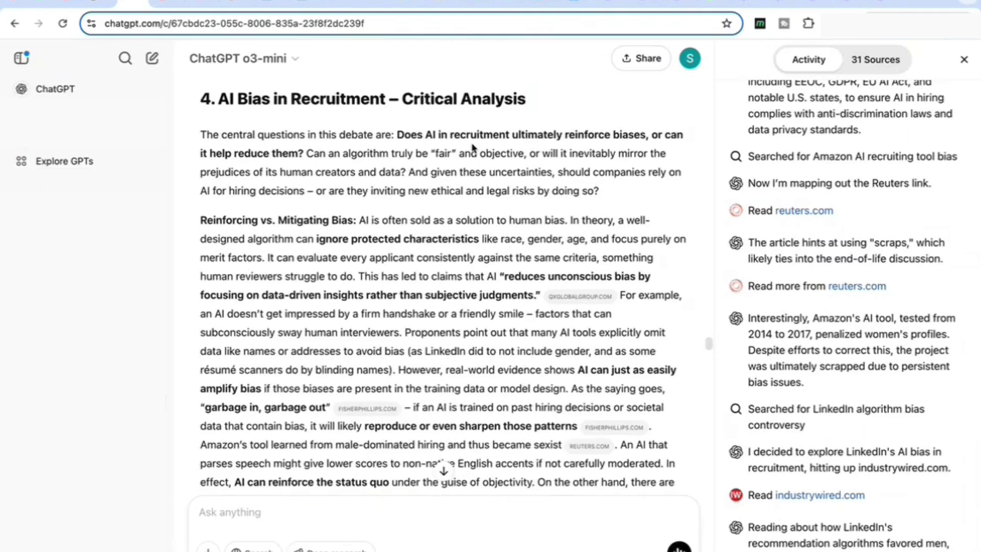
scroll(412, 204, down, 1)
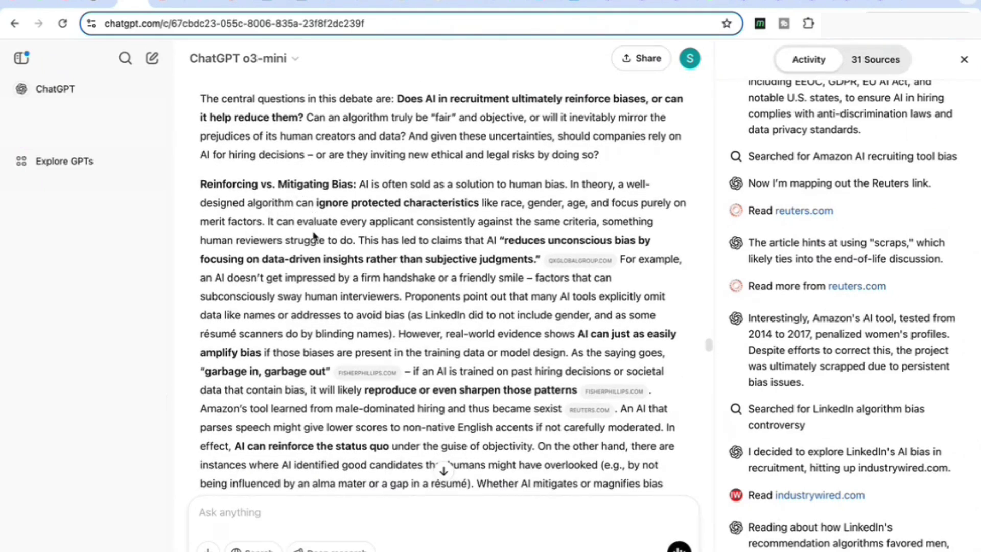
scroll(314, 236, down, 3)
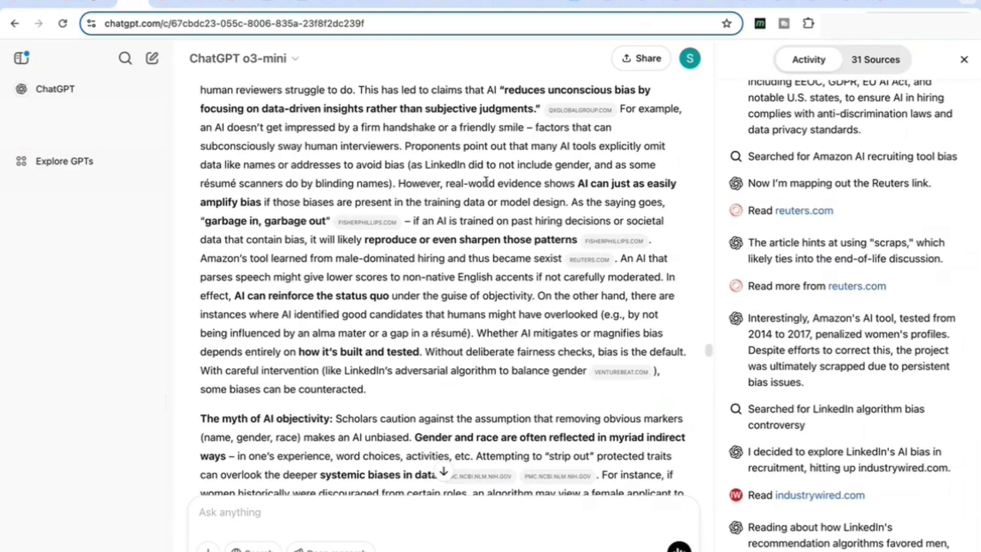
scroll(491, 184, down, 1)
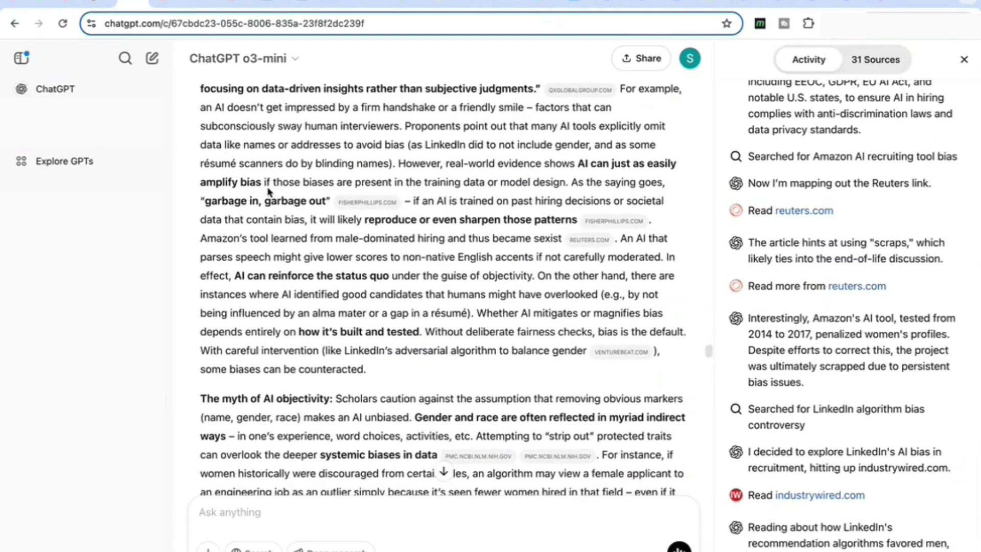
scroll(268, 192, down, 10)
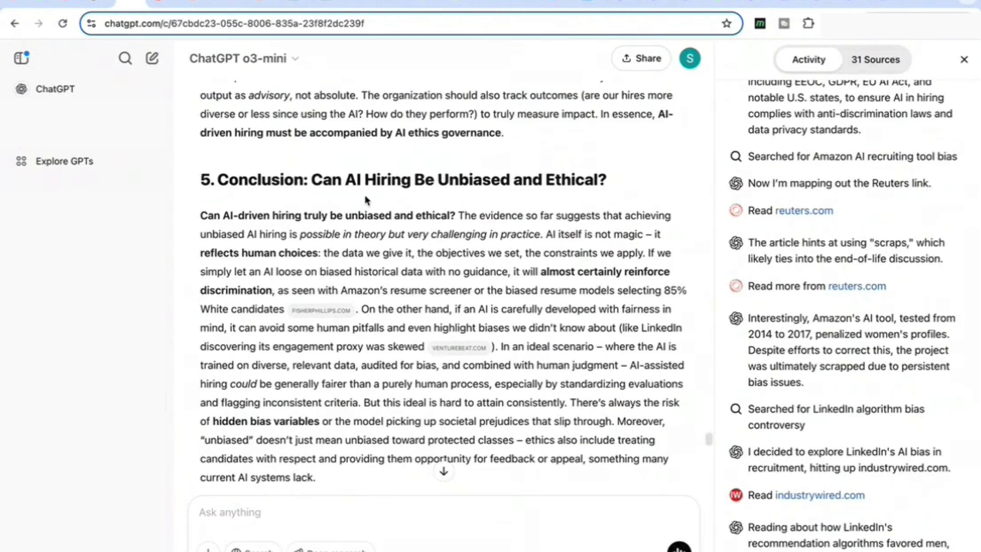
scroll(499, 205, down, 1)
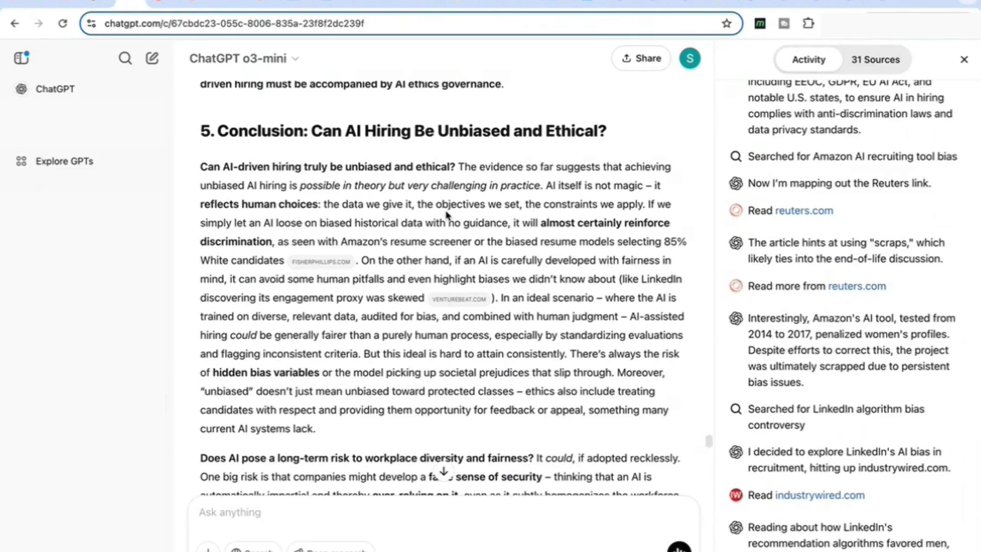
drag(458, 167, 546, 196)
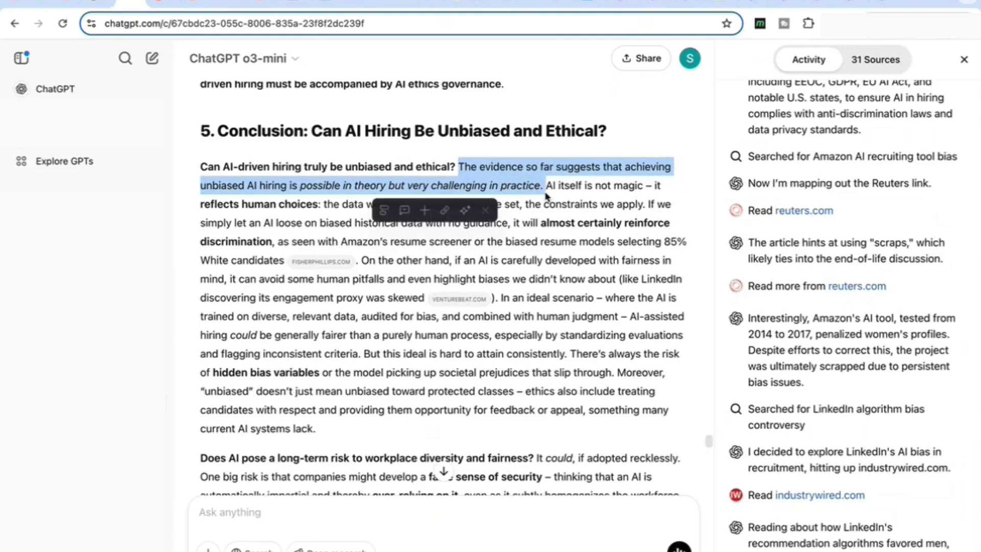
click(530, 265)
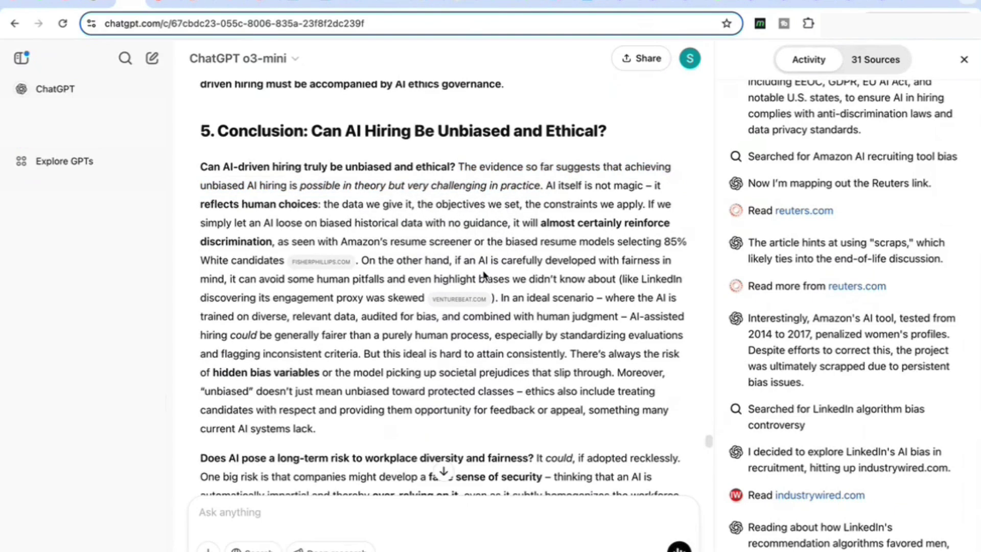